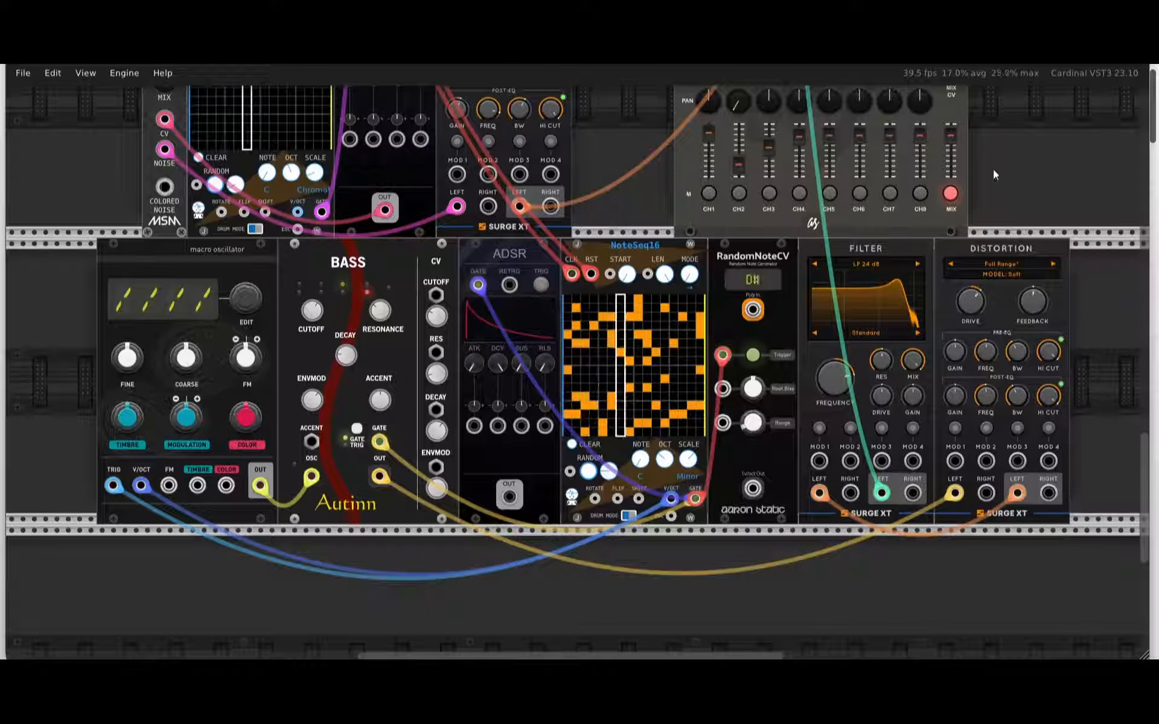
Unmute the mixer's mix output and sweep the Bass module's resonance and the filter's frequency.
click(951, 193)
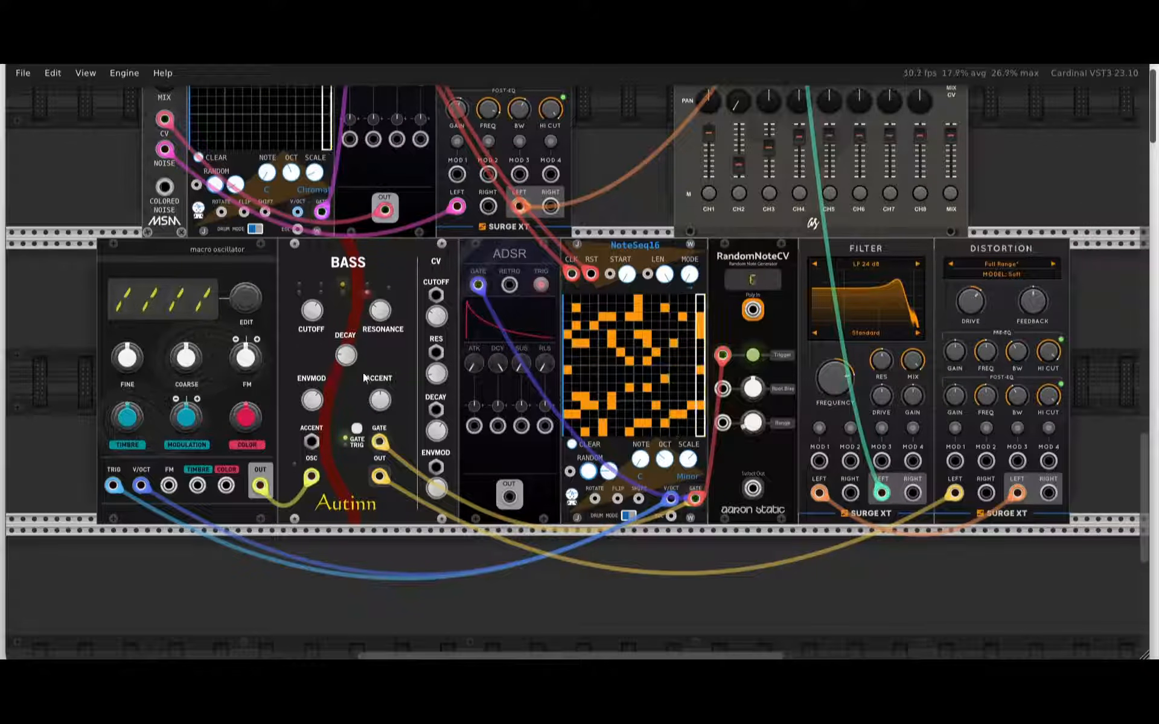
drag(367, 224, 389, 169)
drag(381, 312, 393, 264)
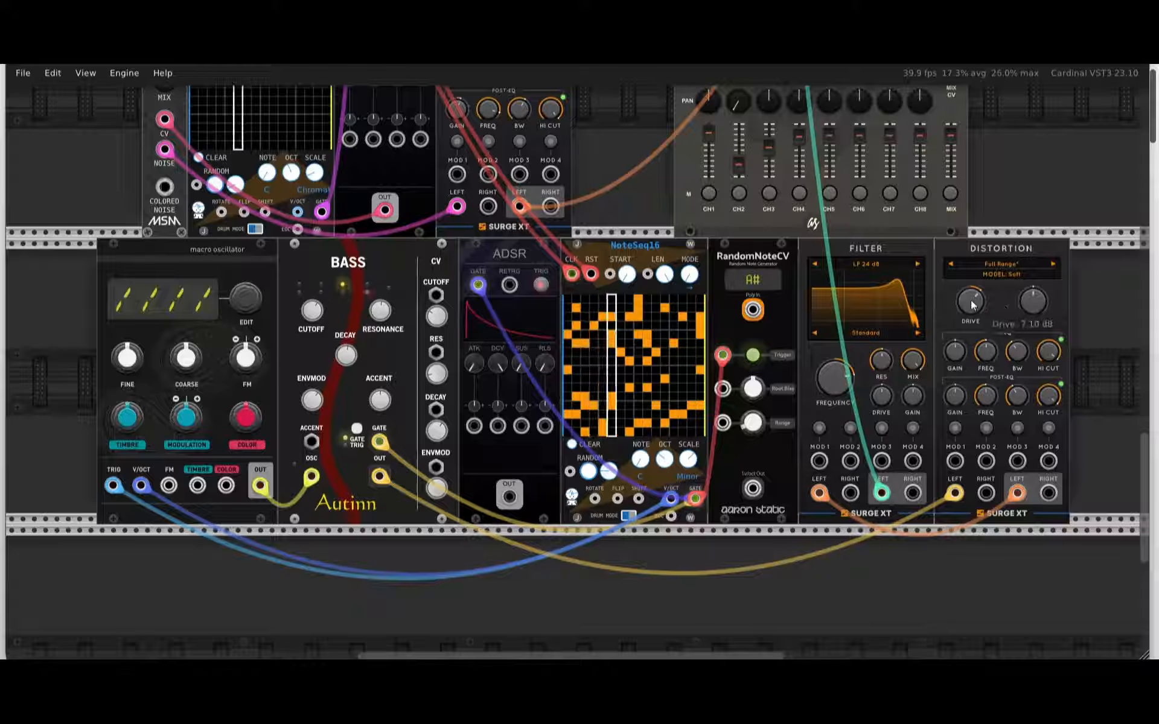
drag(838, 405, 804, 513)
drag(796, 588, 816, 441)
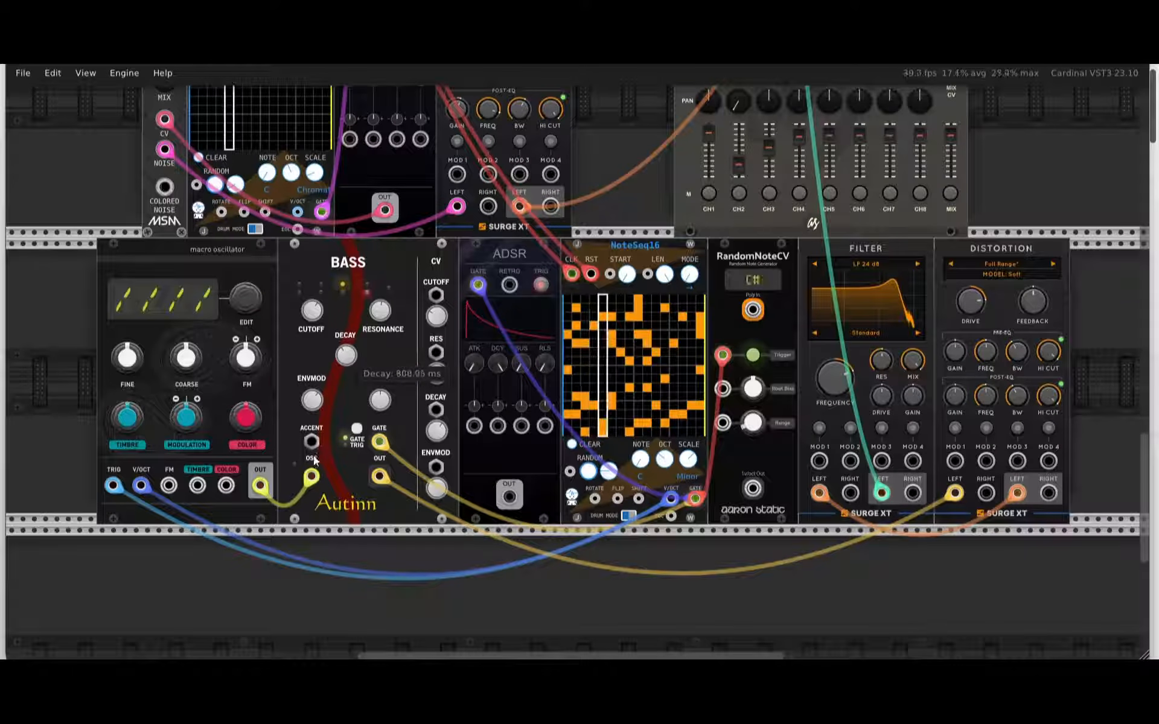
Adjust the Bass module's decay and cutoff to vary the bass sound.
drag(282, 527, 291, 561)
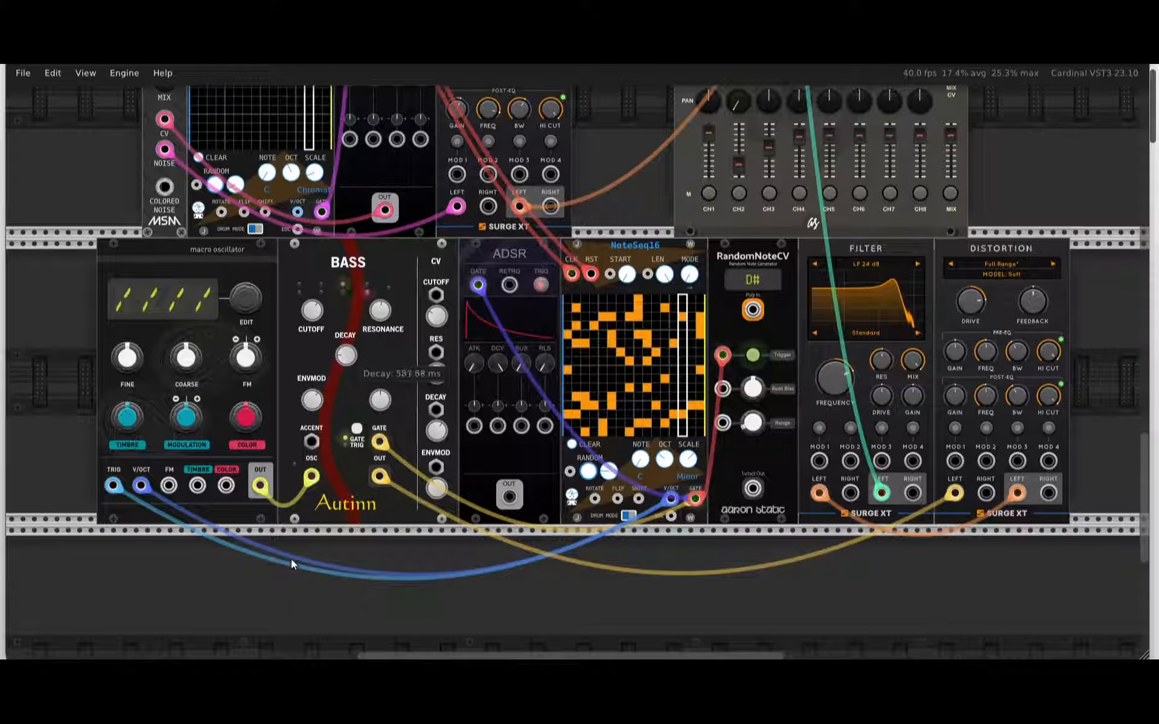
drag(339, 396, 275, 556)
drag(312, 311, 337, 335)
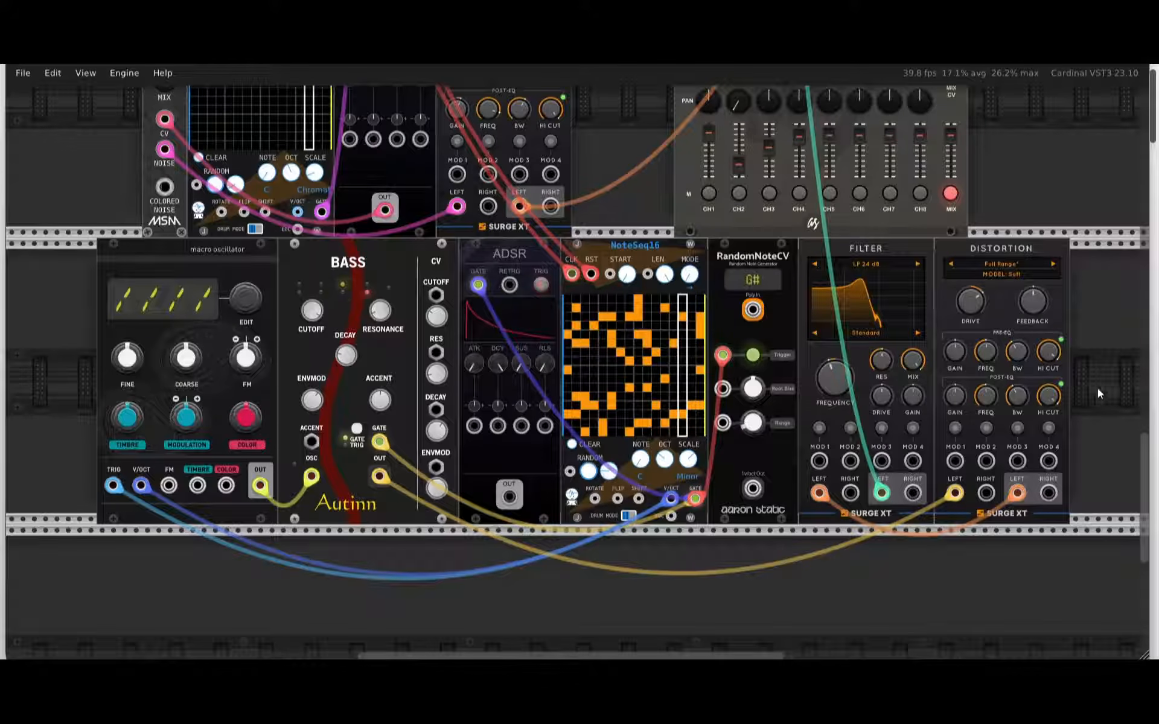
Move the CLKD clock module from the top row down to the free space beside the Noise module.
scroll(1092, 382, up, 10)
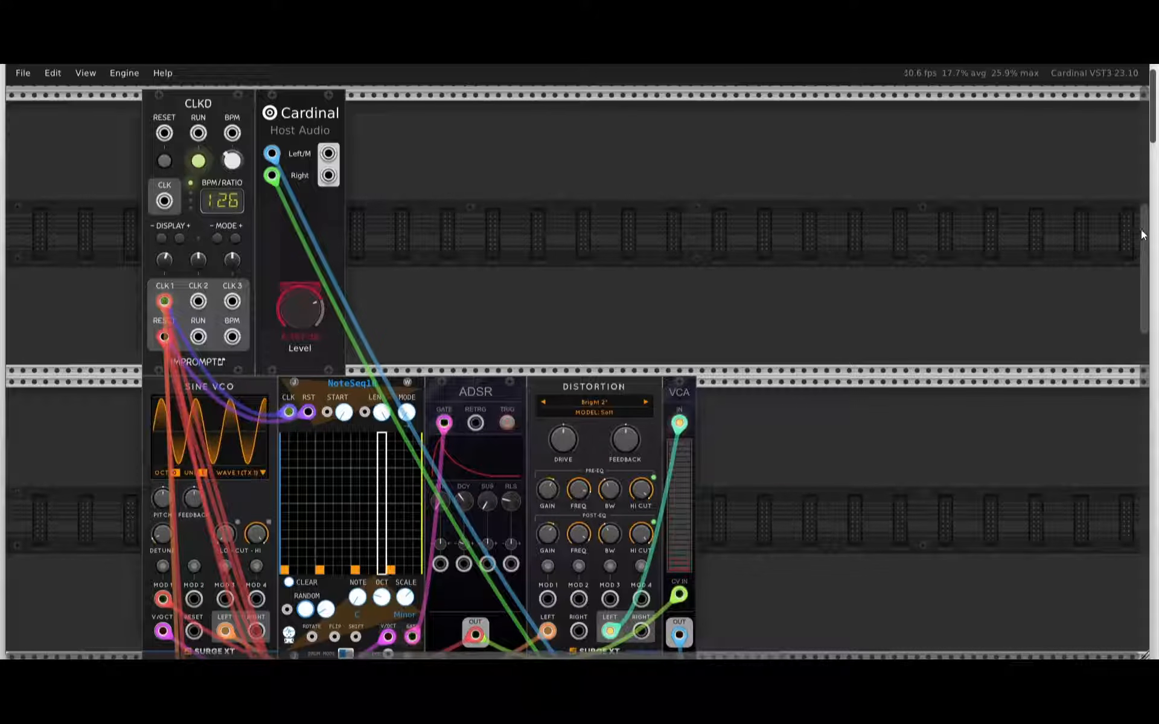
drag(1142, 224, 1129, 457)
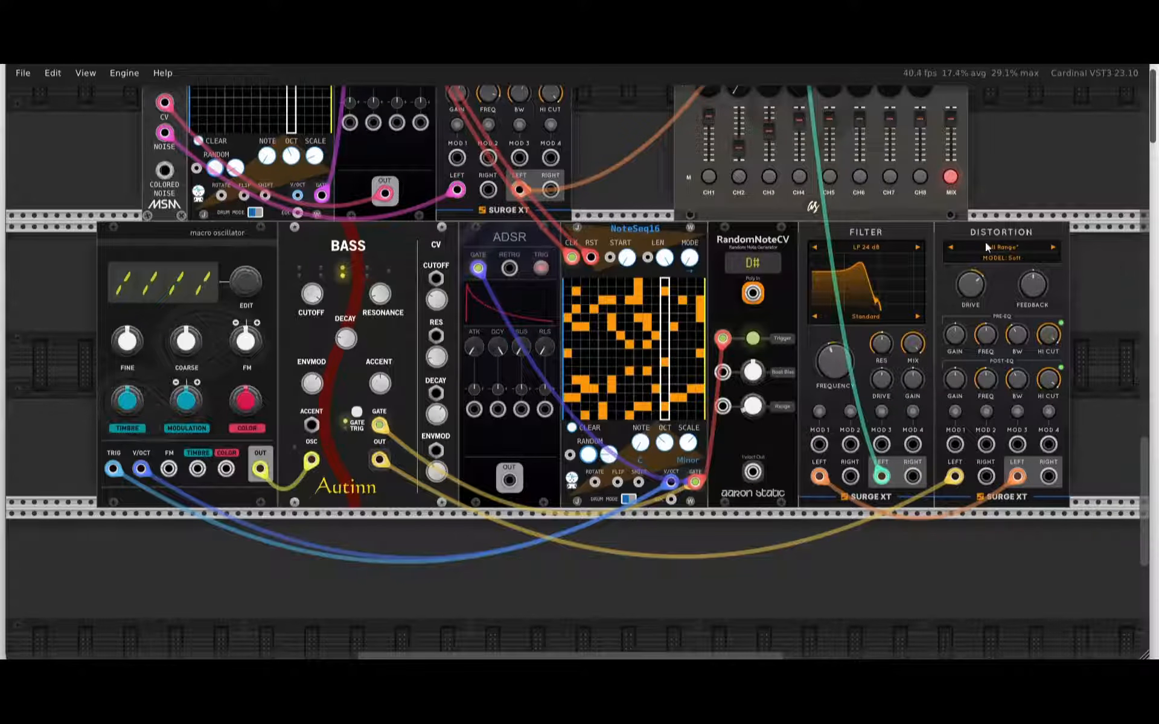
scroll(853, 295, up, 5)
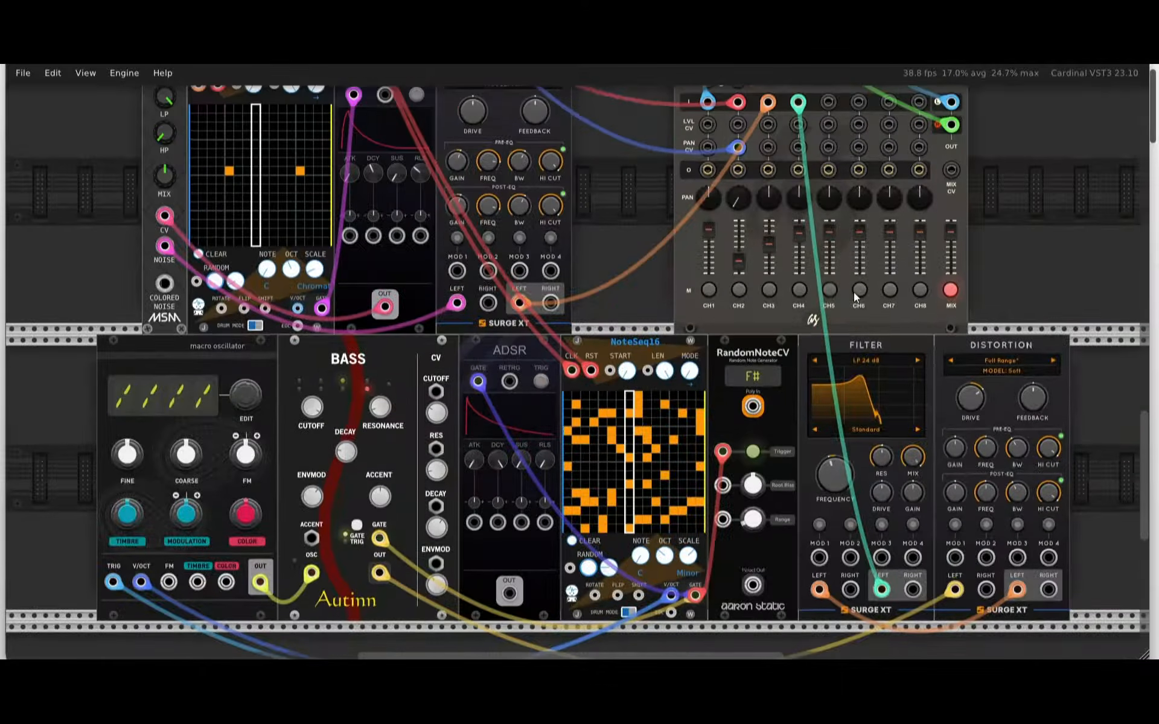
scroll(887, 175, up, 10)
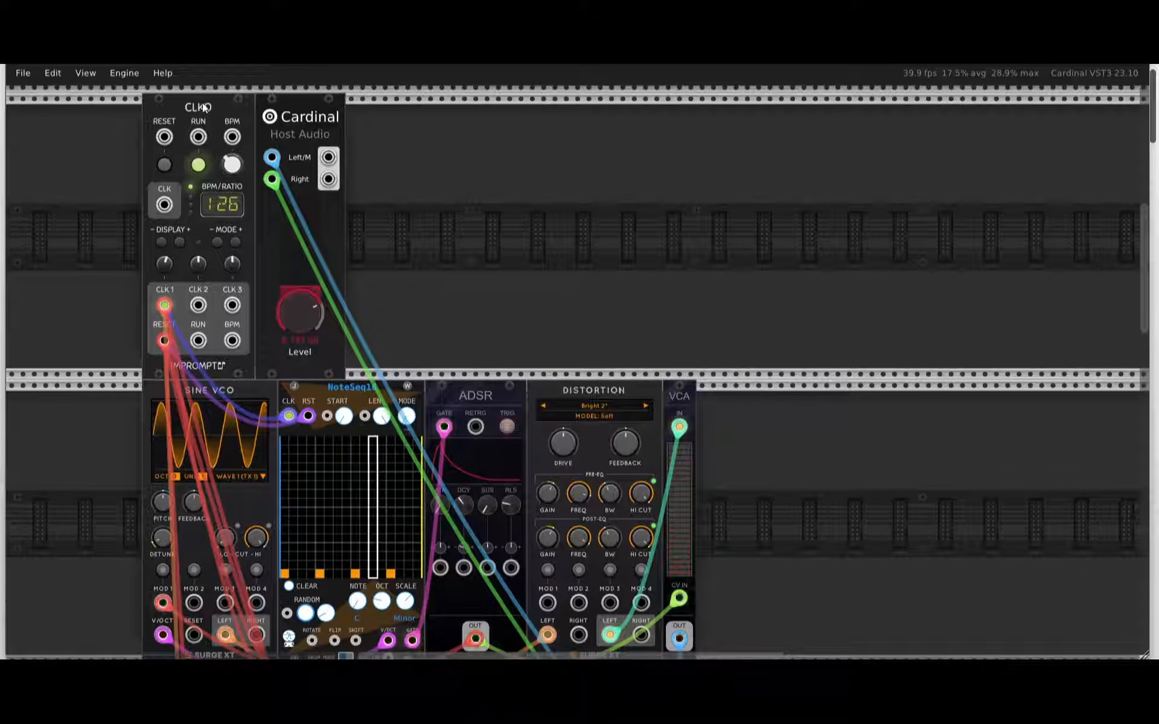
drag(201, 109, 89, 411)
scroll(89, 412, down, 1)
scroll(578, 372, down, 10)
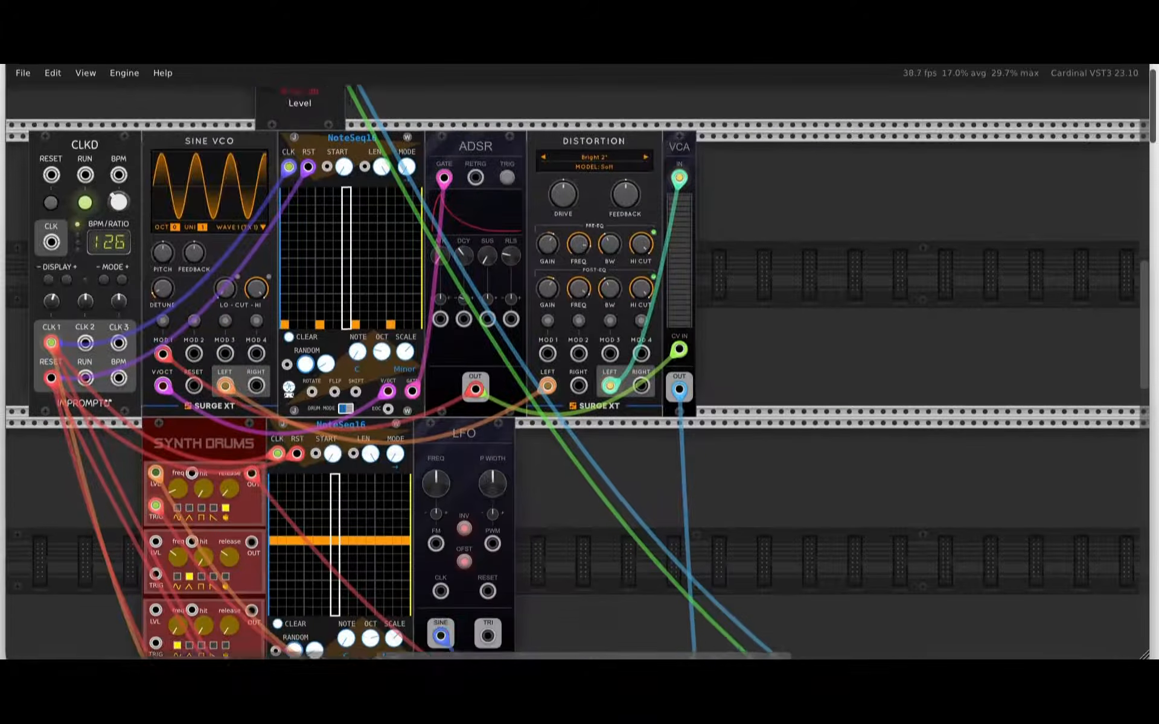
scroll(137, 274, down, 1)
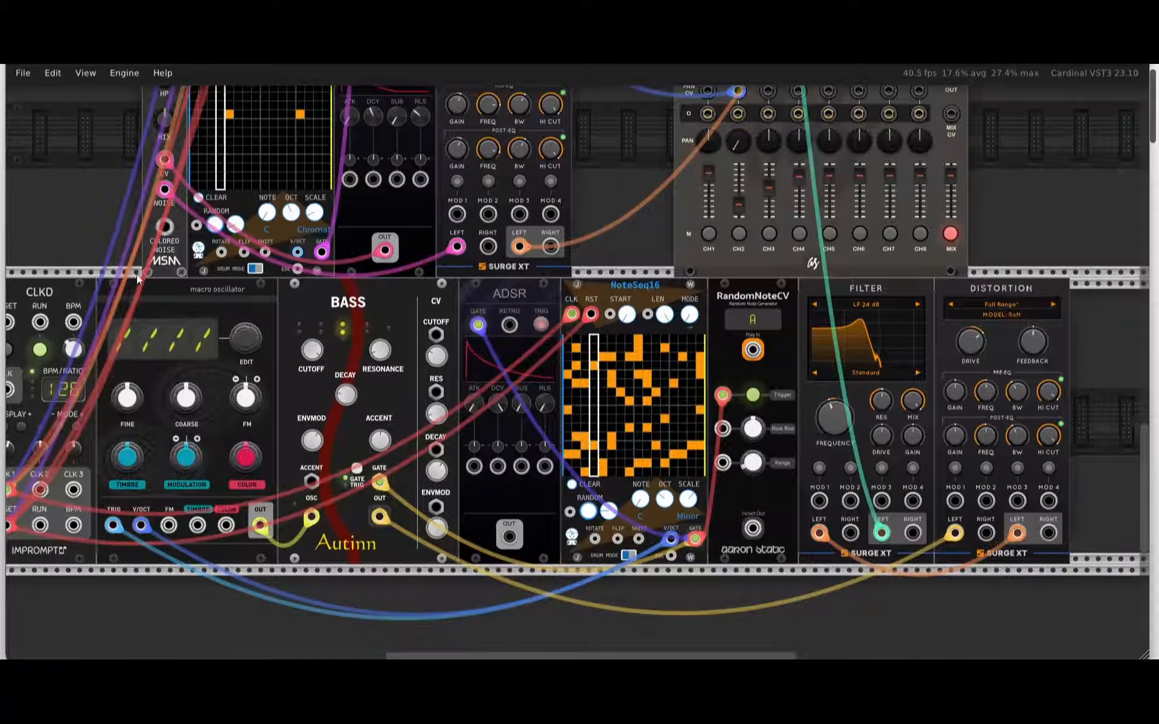
drag(137, 274, 135, 186)
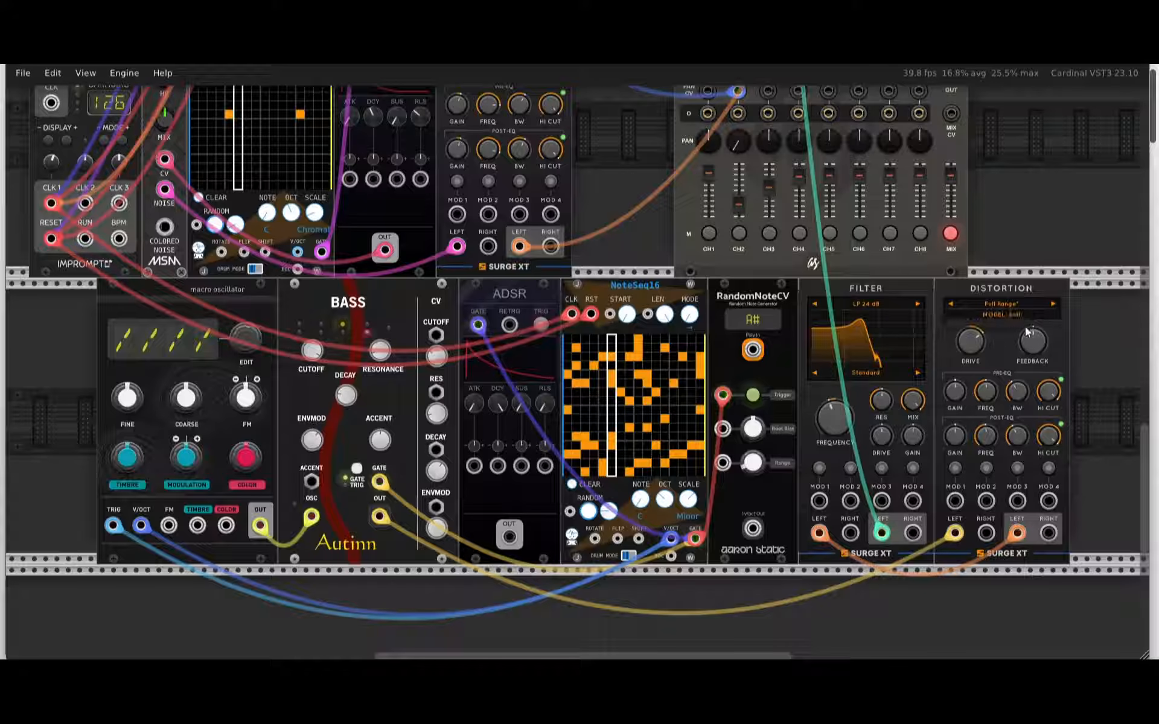
Delete the entire bass row of modules, from the macro oscillator through the distortion.
drag(1105, 332, 187, 440)
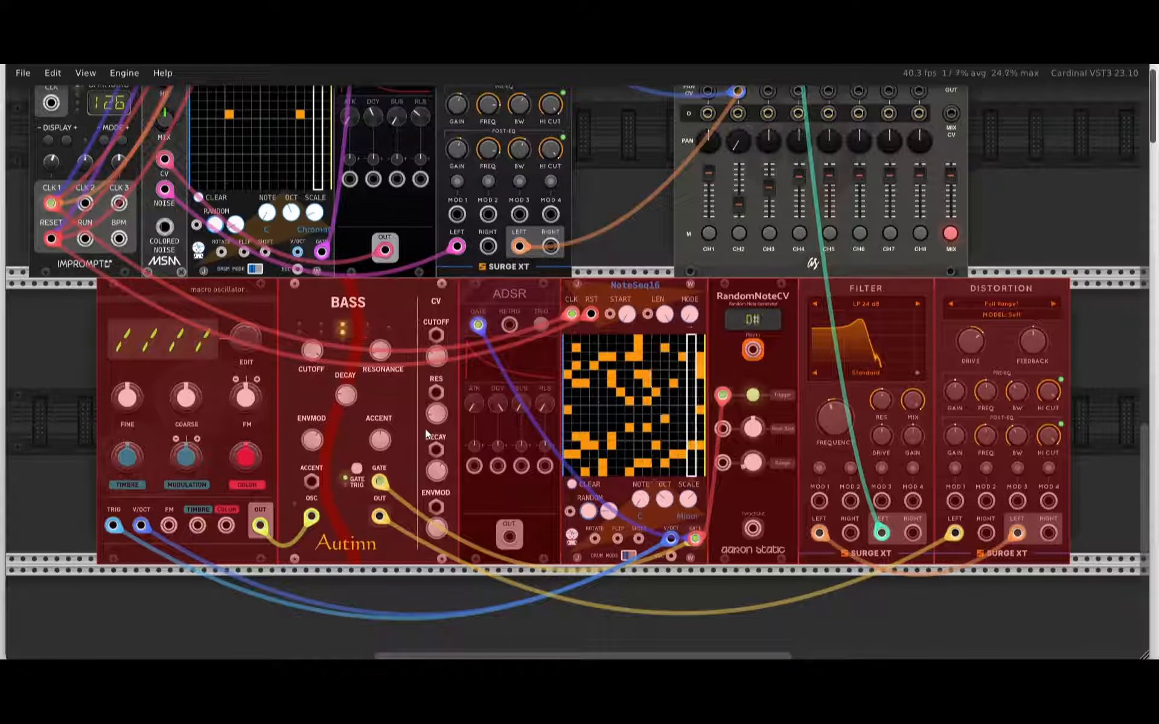
key(Delete)
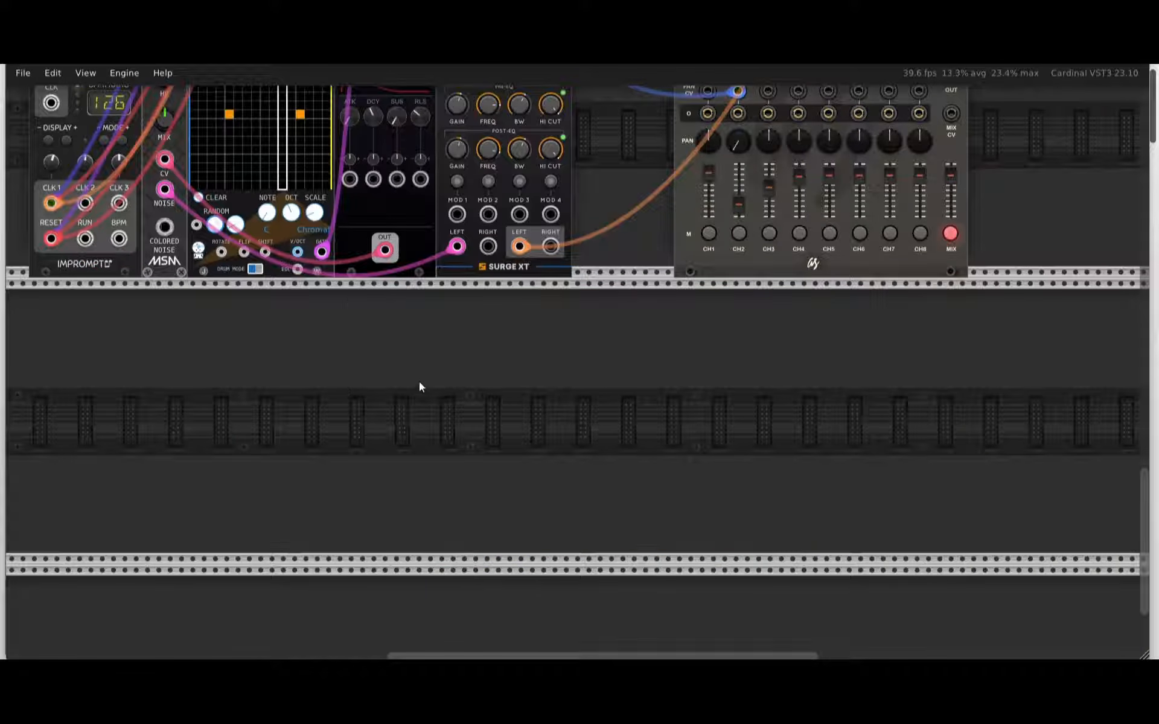
Review the remaining patch, from the Sine VCO and Synth Drums rows down to the clock, noise and mixer row.
scroll(419, 382, up, 3)
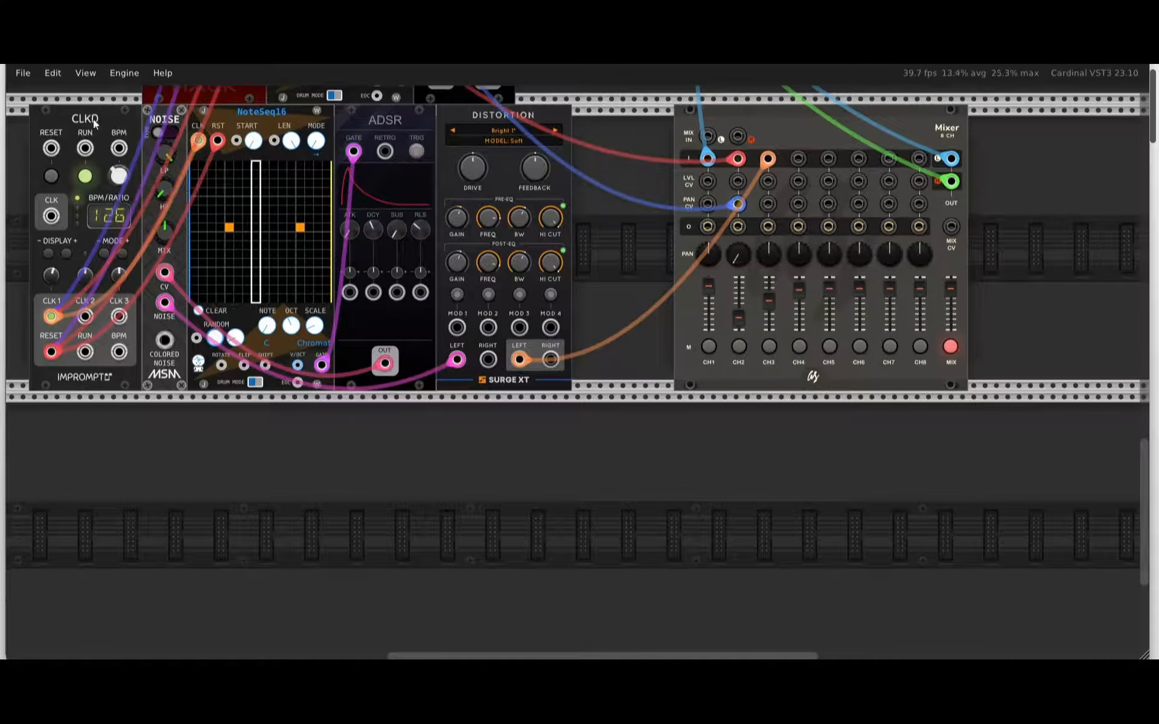
scroll(117, 234, up, 11)
scroll(120, 216, up, 7)
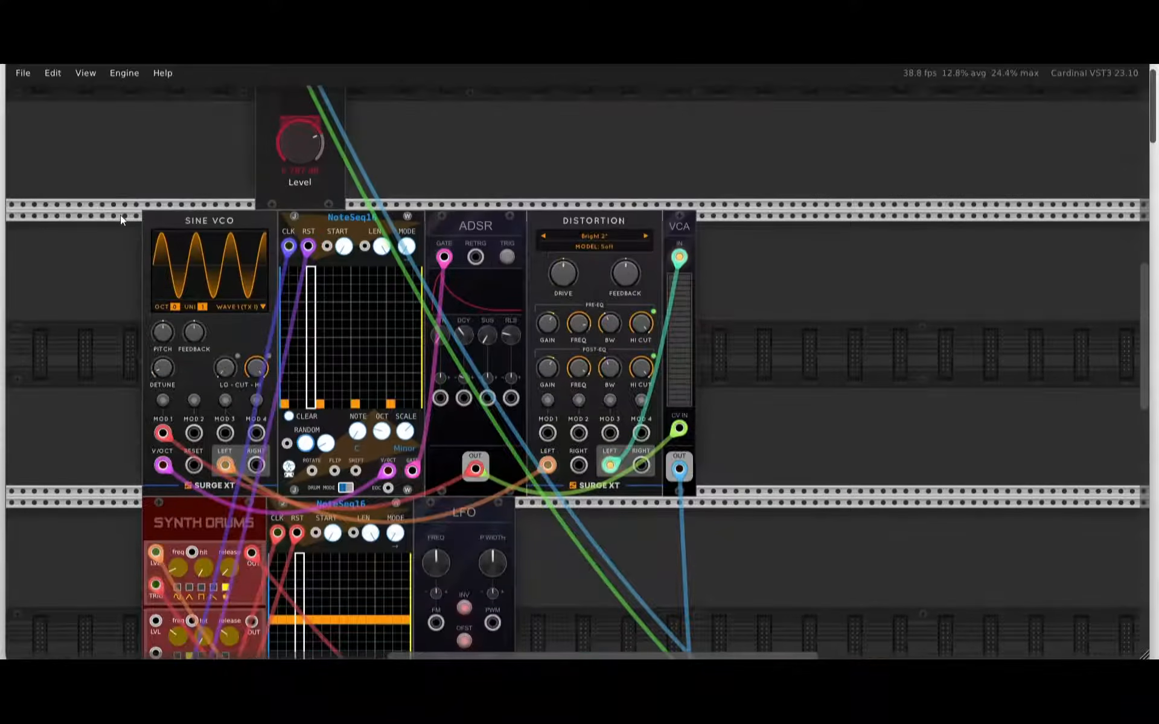
scroll(192, 403, down, 5)
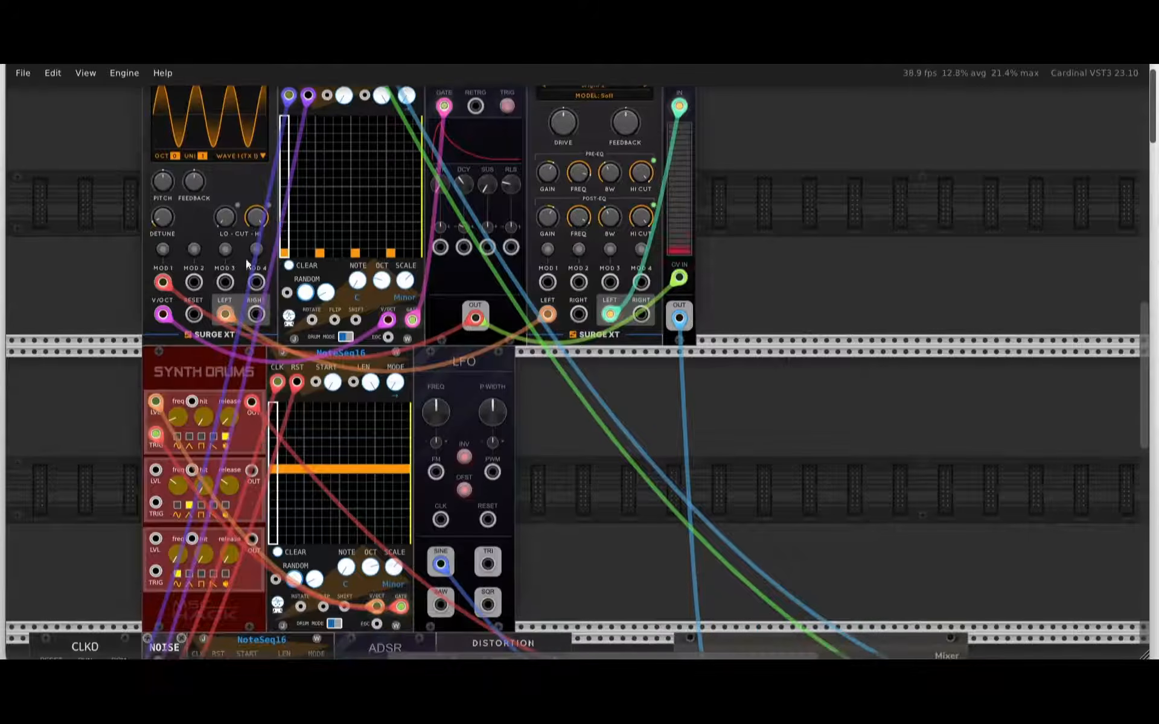
scroll(245, 258, down, 2)
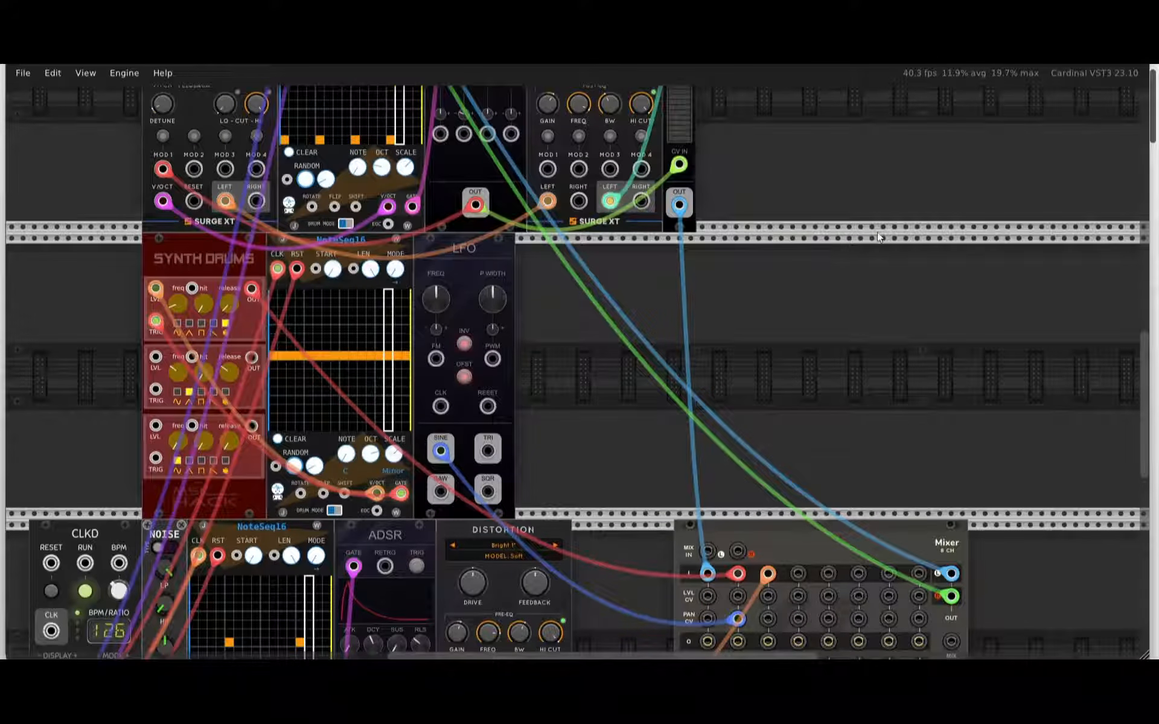
scroll(694, 332, up, 5)
scroll(693, 344, up, 1)
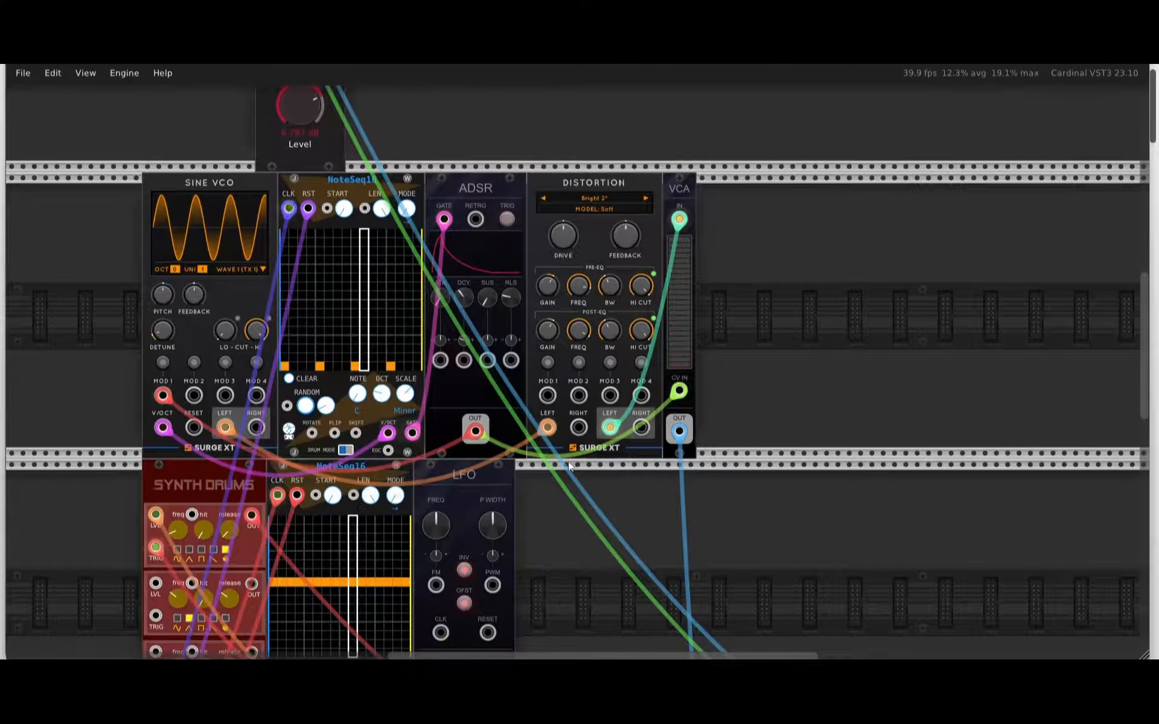
scroll(407, 291, down, 2)
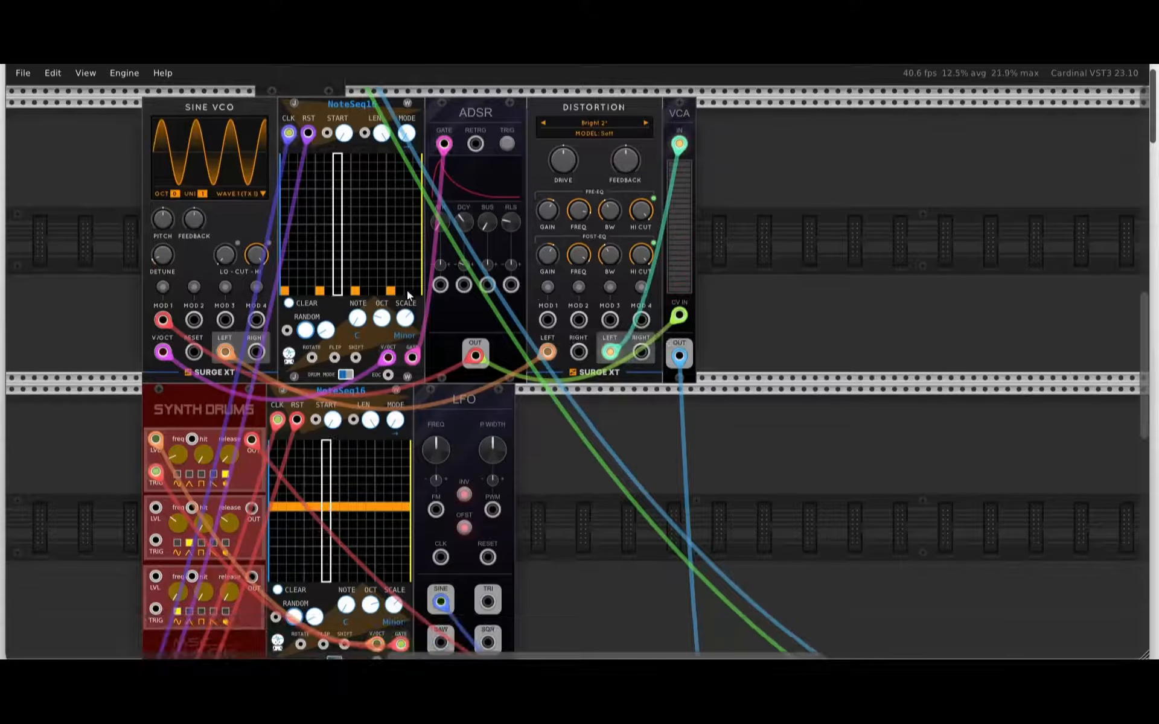
scroll(390, 412, down, 5)
scroll(466, 343, down, 6)
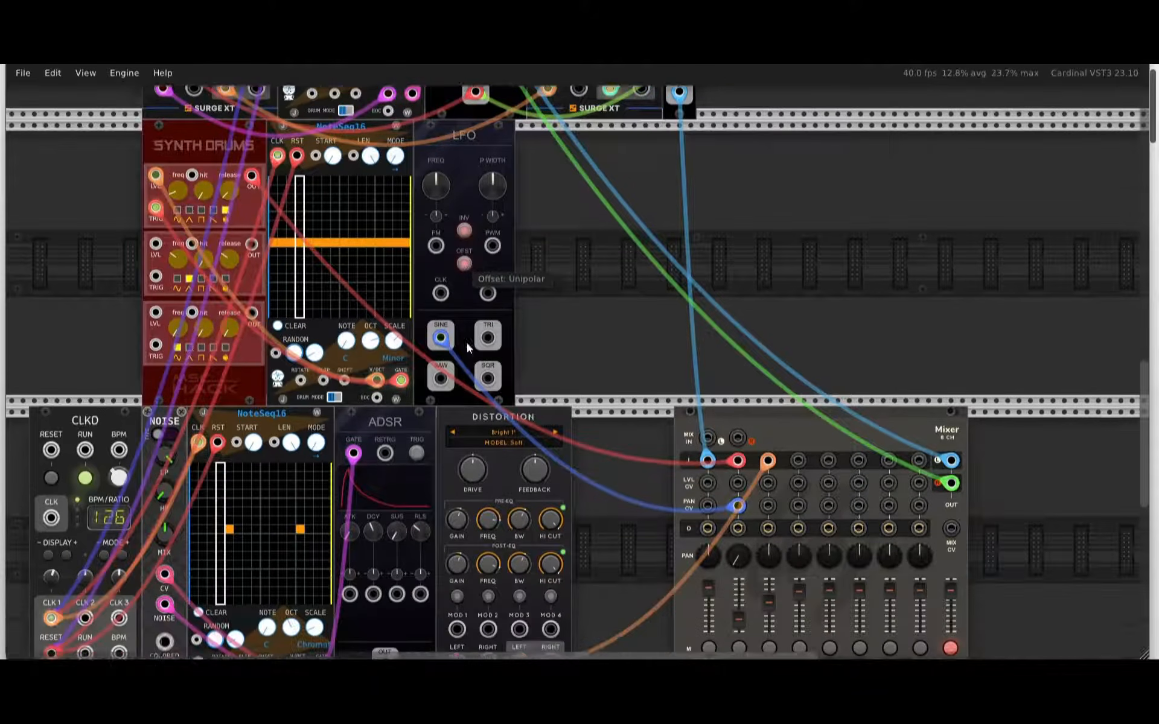
scroll(497, 275, down, 4)
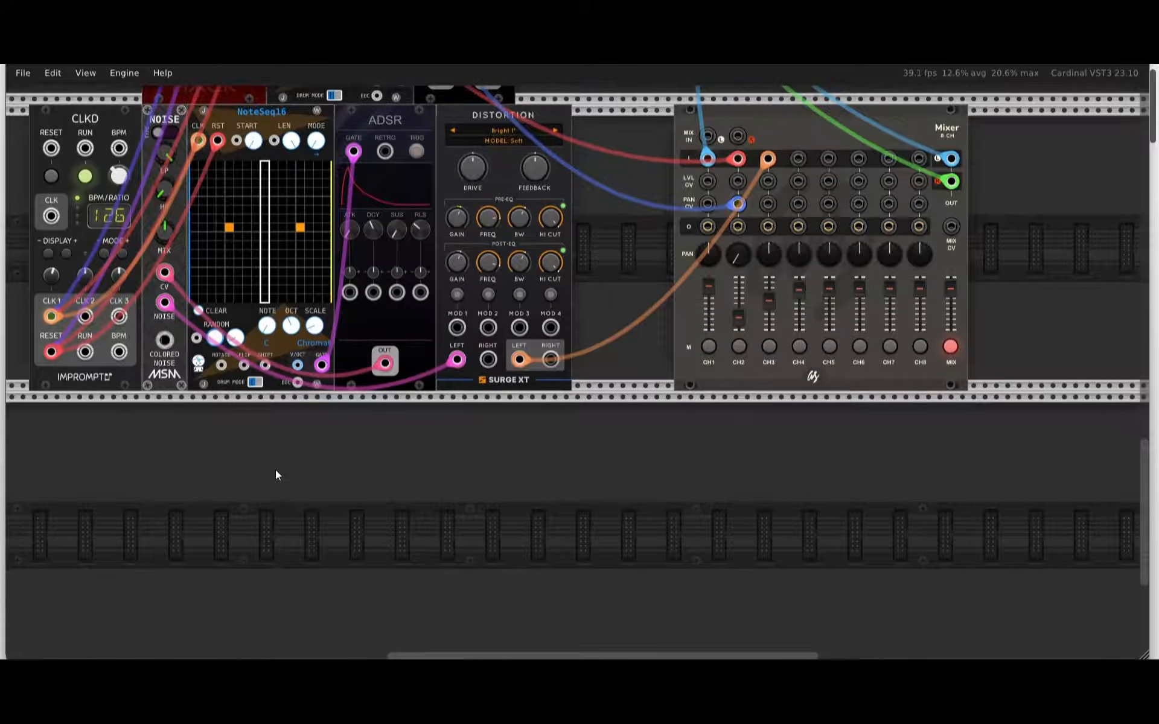
scroll(275, 472, down, 1)
scroll(96, 203, up, 1)
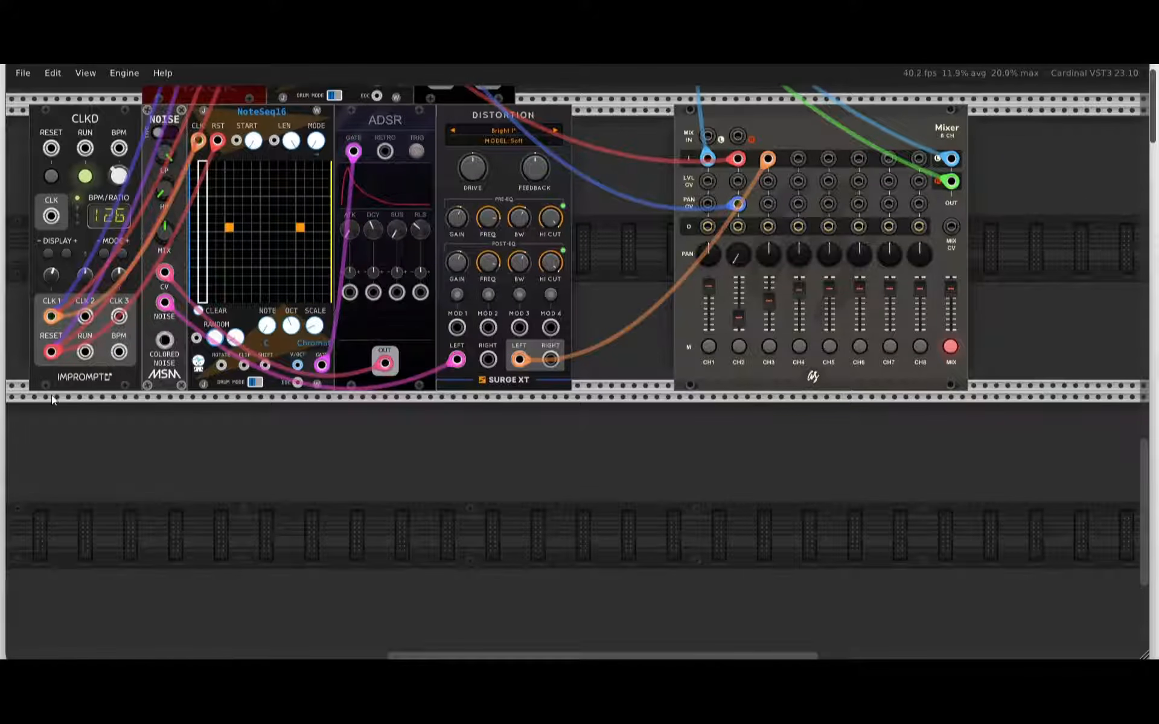
Search the module browser for "clock" and limit the results to favorites.
right_click(128, 451)
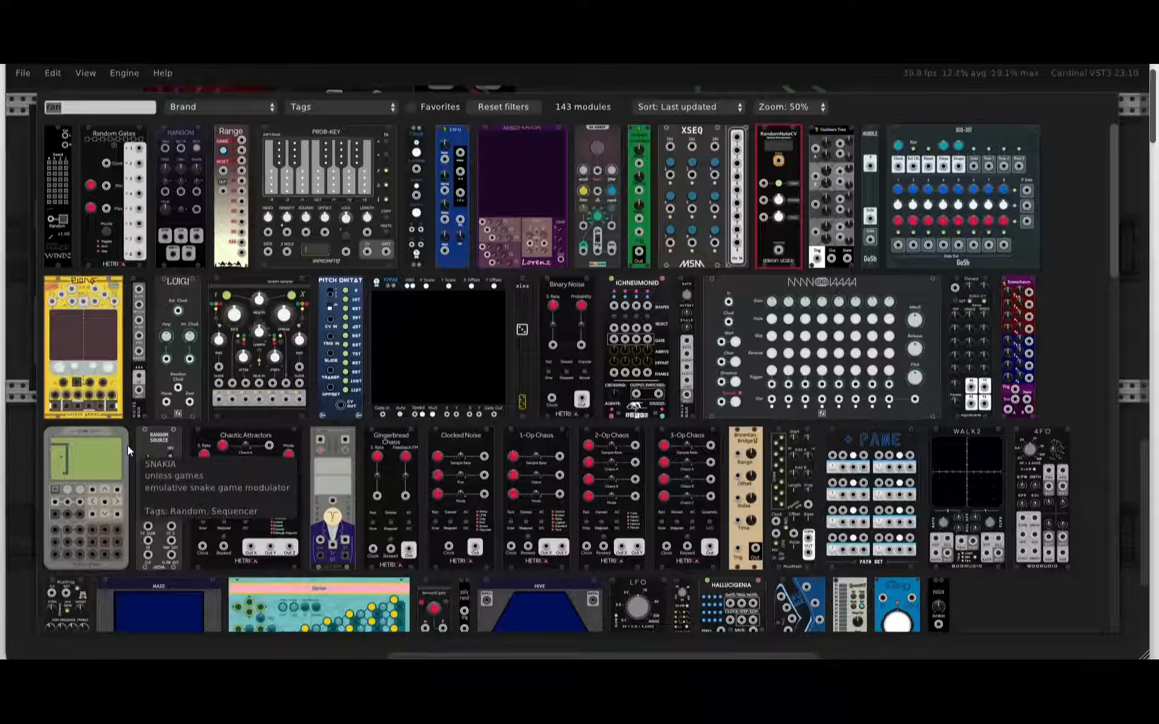
key(BackSpace)
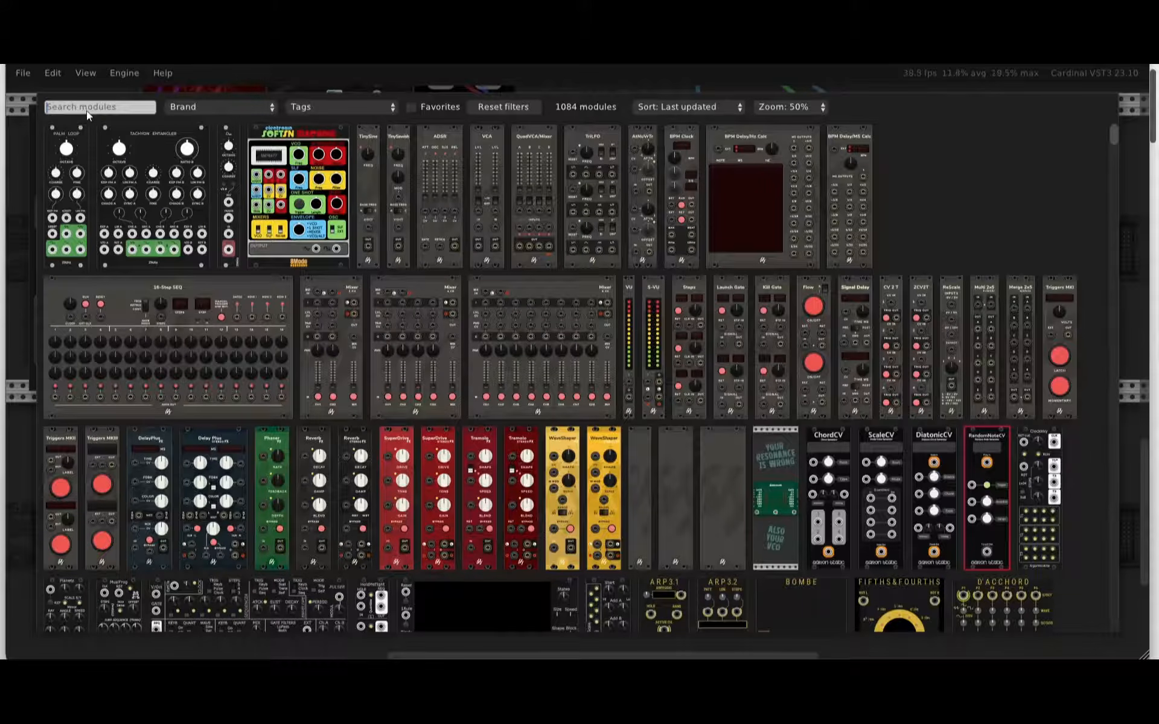
text(clock)
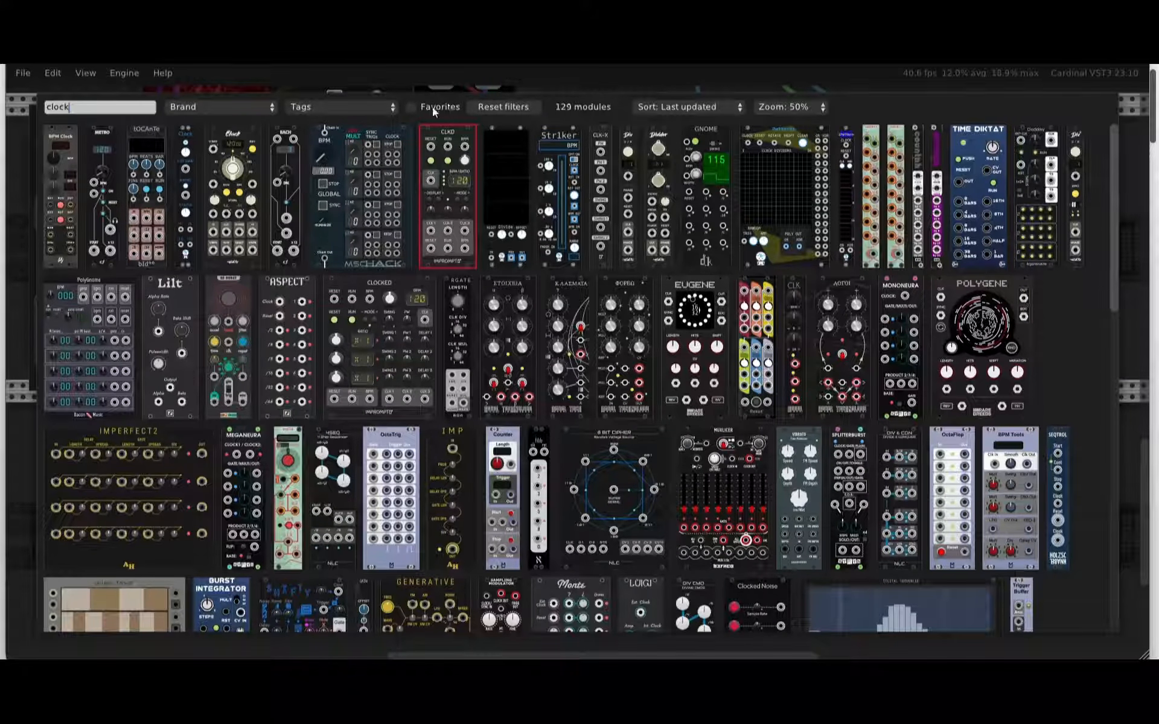
click(413, 108)
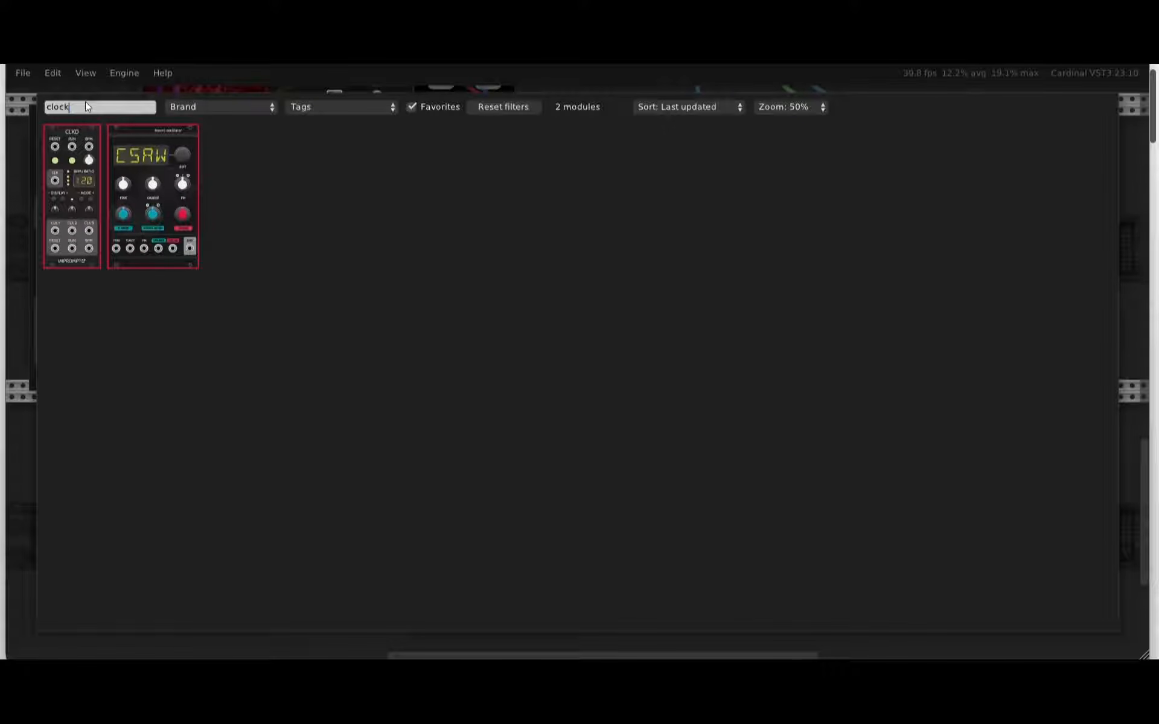
Clear the module search, list only favorites, and add another CLKD clock to the empty row.
key(BackSpace)
key(BackSpace)
key(BackSpace)
key(BackSpace)
key(BackSpace)
key(BackSpace)
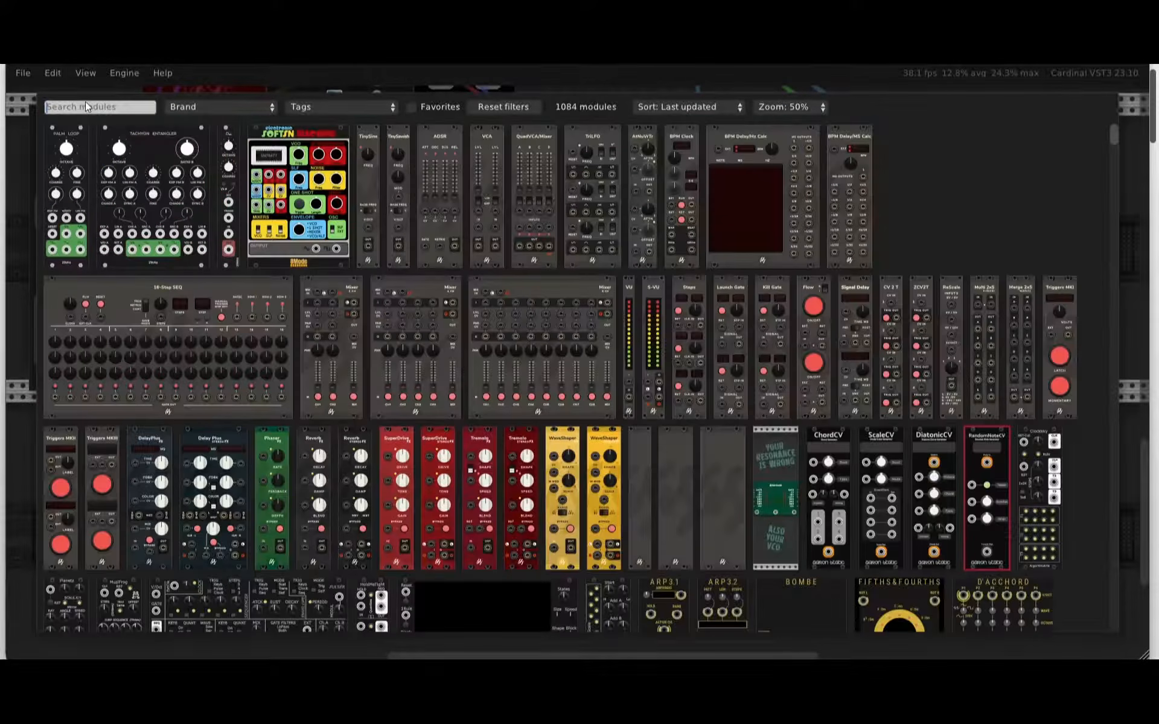
click(412, 107)
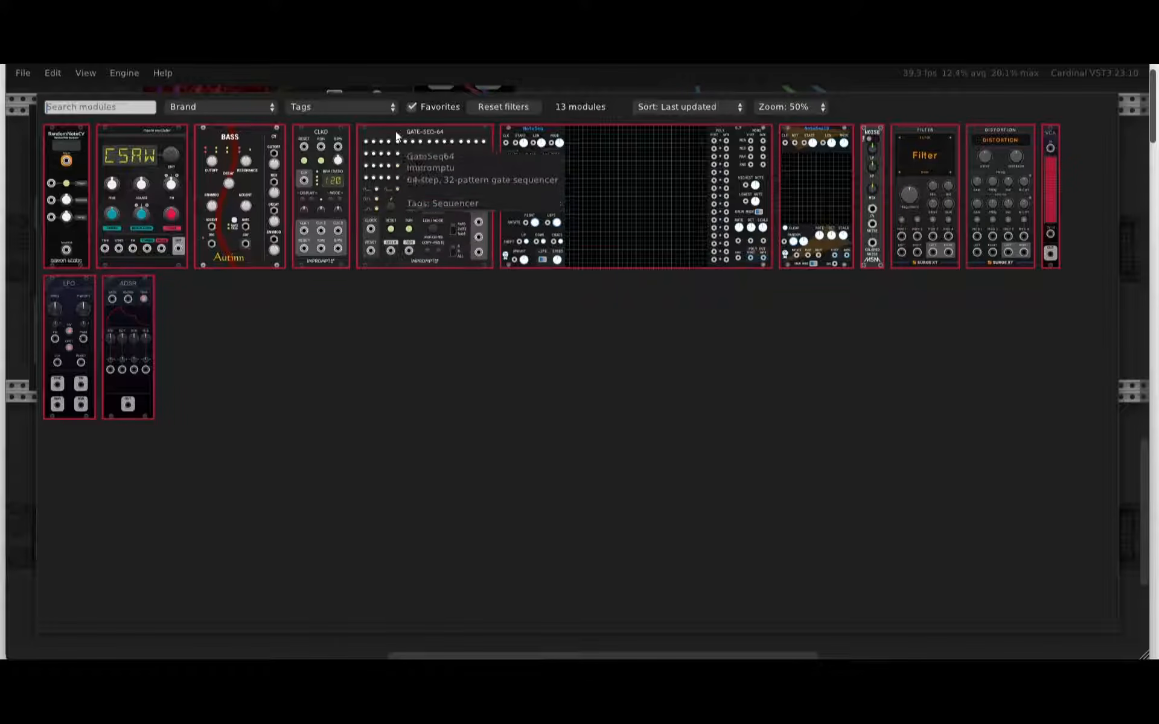
click(319, 168)
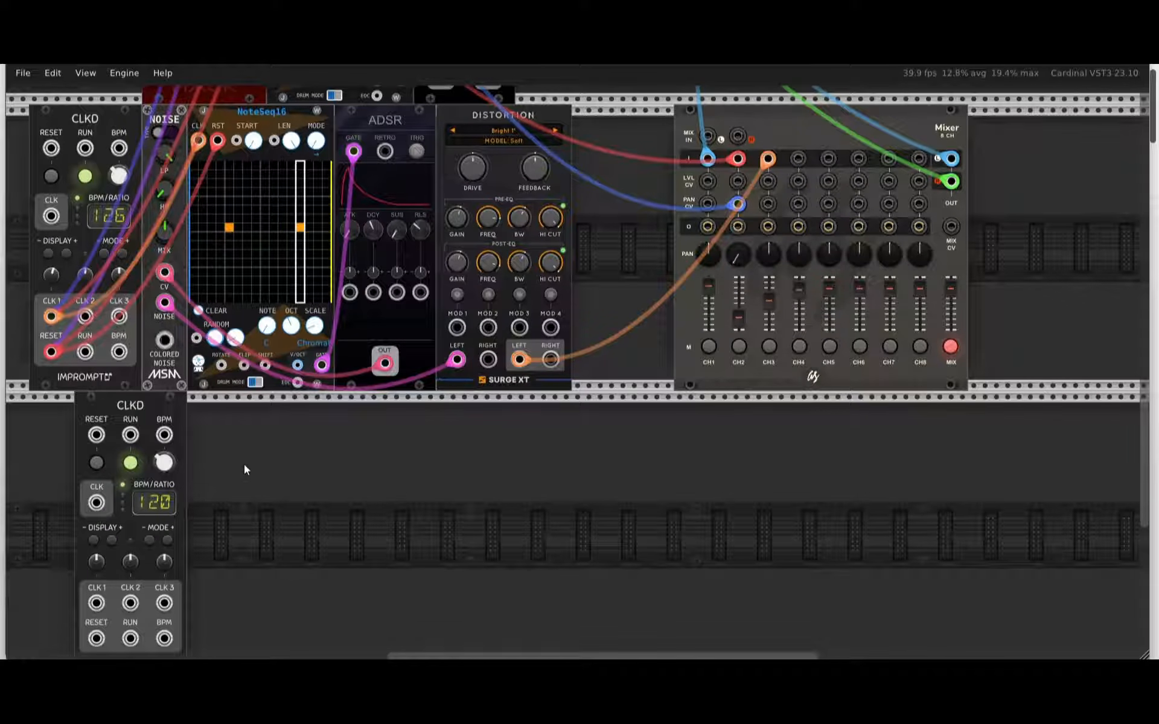
Delete the extra CLKD clock module from the bottom row.
scroll(244, 463, down, 1)
drag(194, 390, 159, 430)
key(Delete)
scroll(162, 431, up, 2)
scroll(140, 471, down, 1)
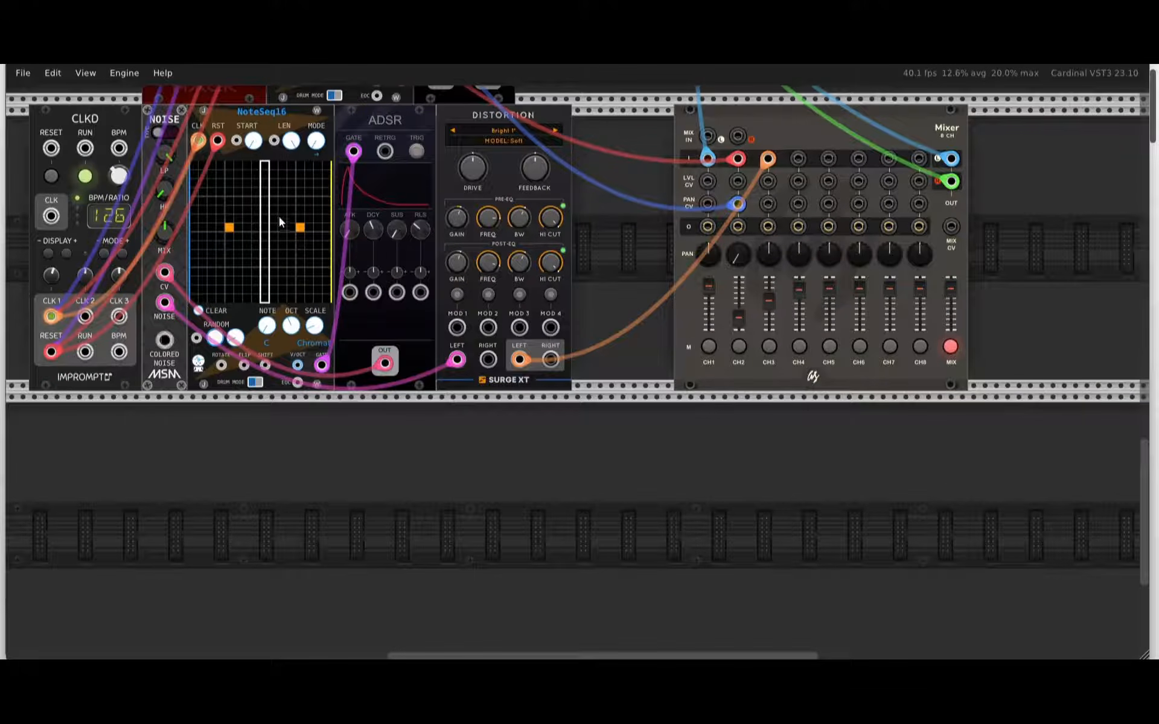
Search the module browser for "osc" across all modules instead of only favorites, and look through the oscillators.
scroll(279, 223, down, 3)
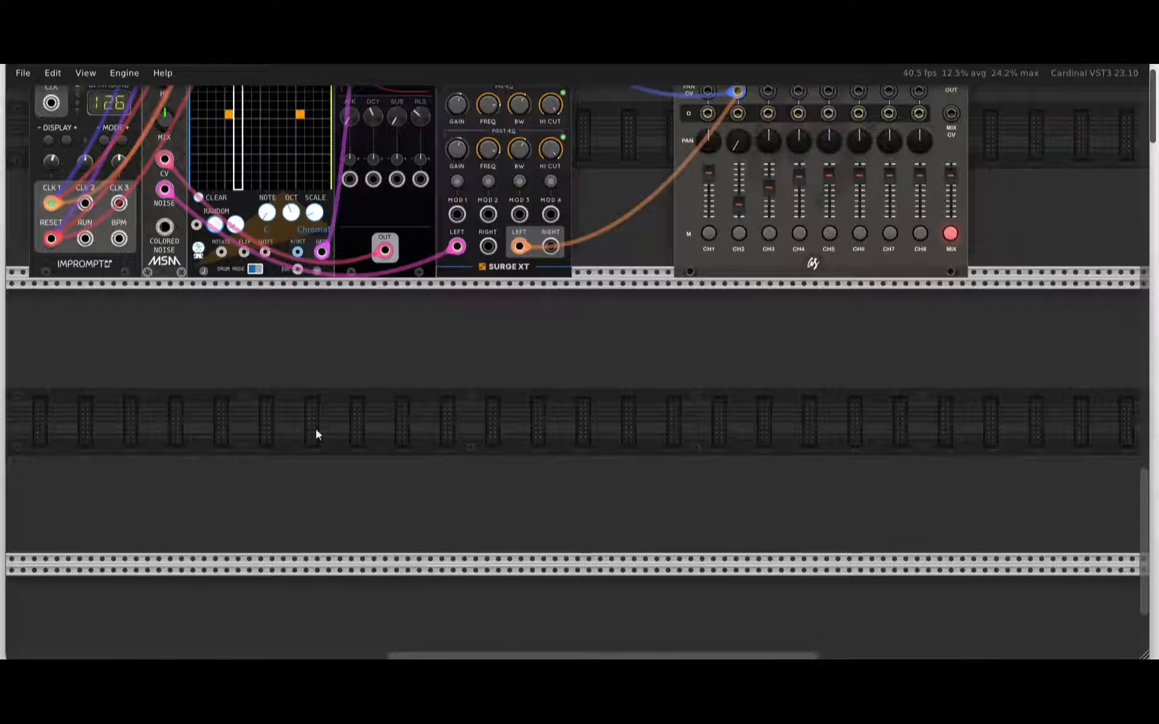
right_click(279, 370)
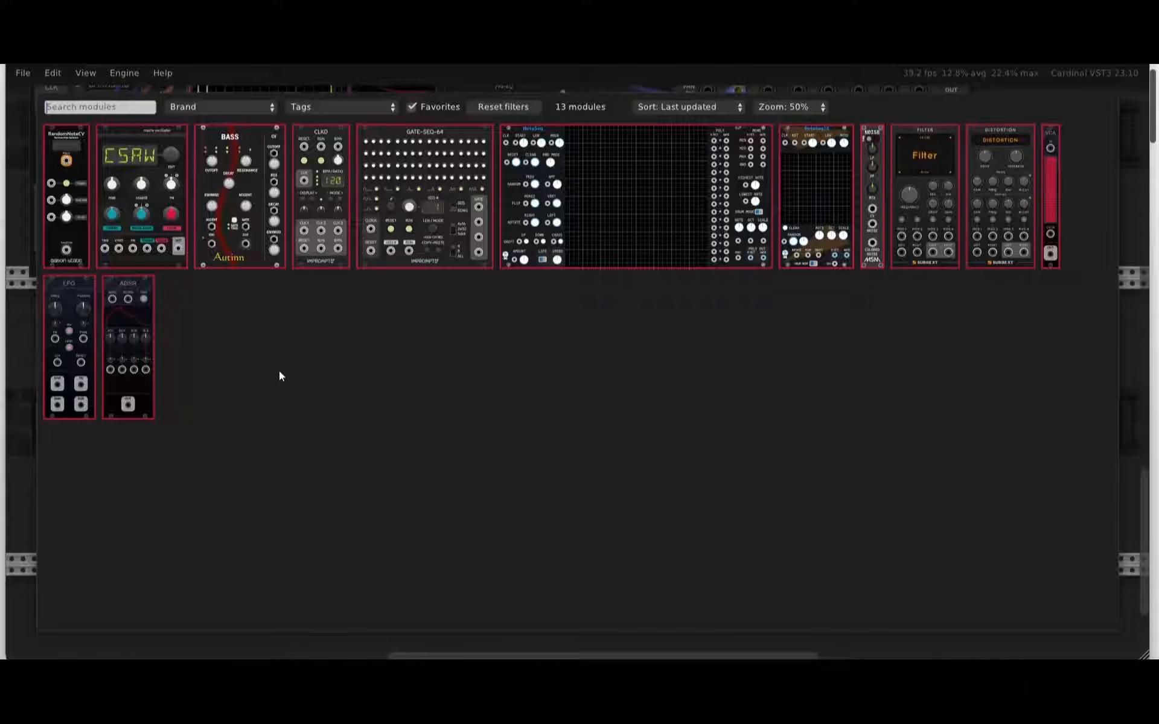
click(413, 107)
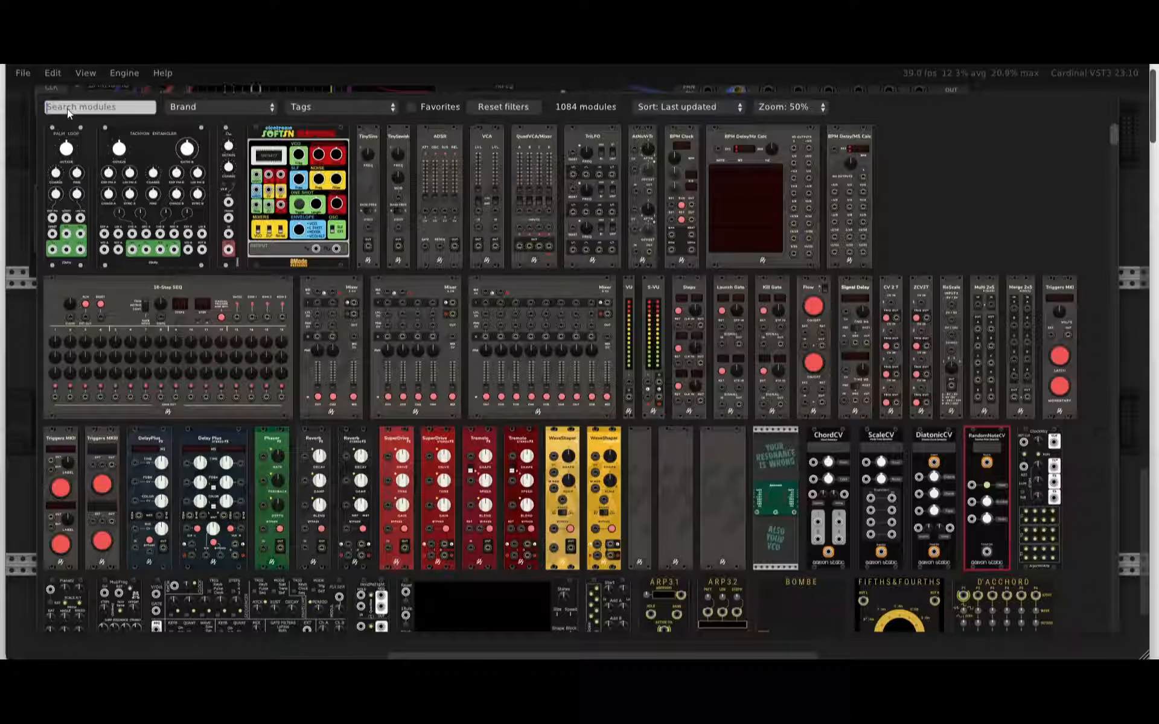
text(osc)
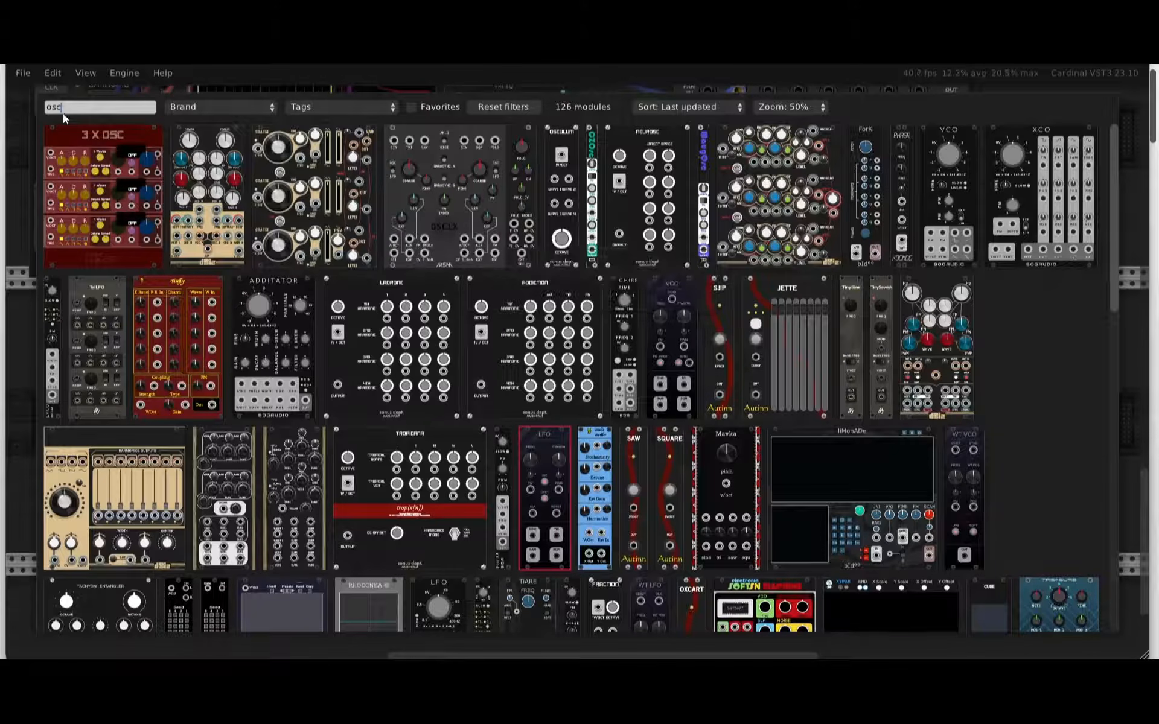
scroll(562, 309, down, 4)
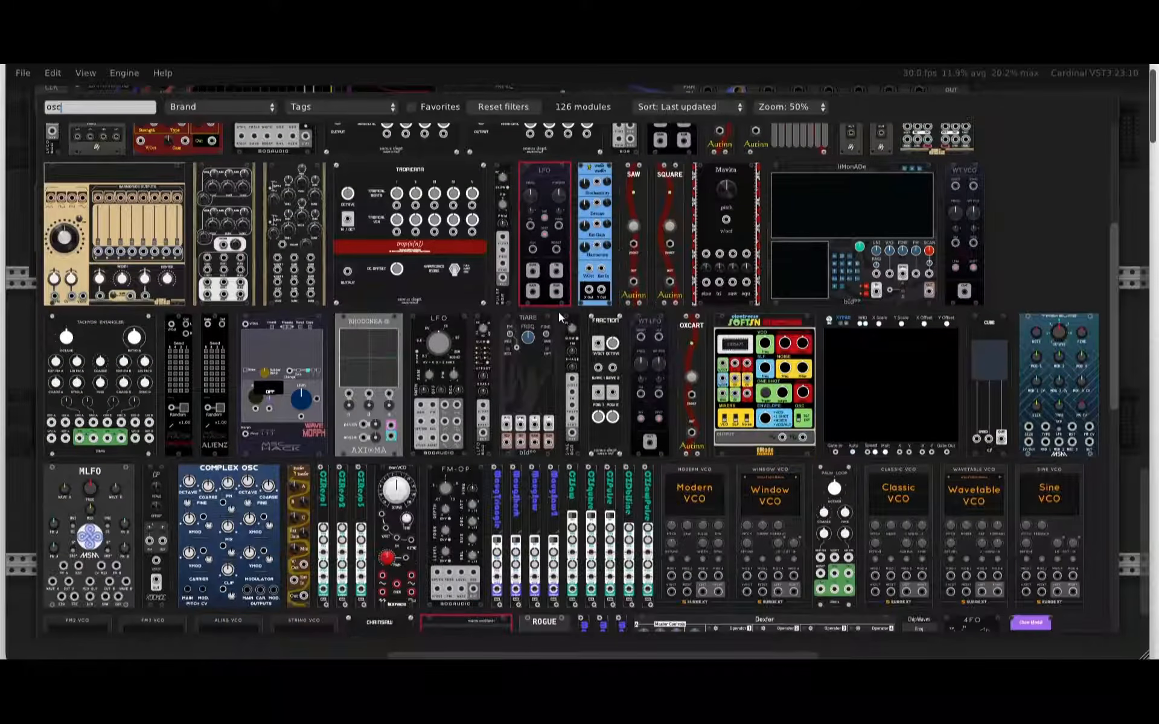
scroll(559, 312, down, 5)
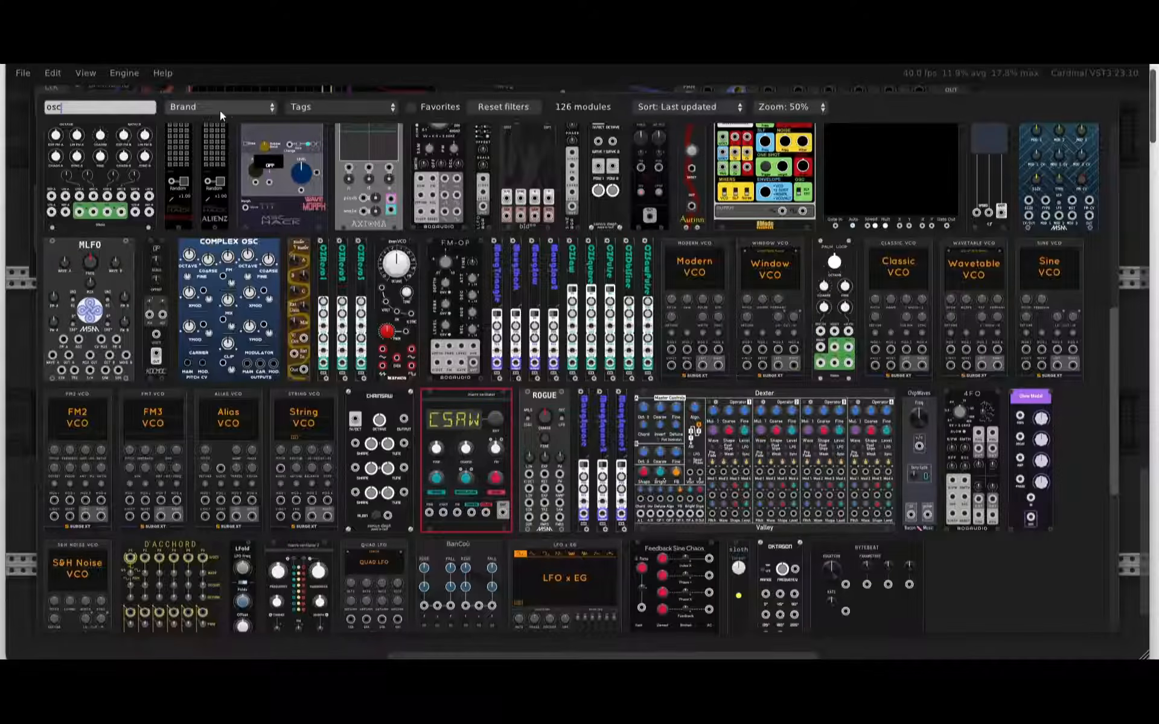
Limit the oscillator results to Audible Instruments, add the macro oscillator, and move it toward the start of the empty row.
click(224, 108)
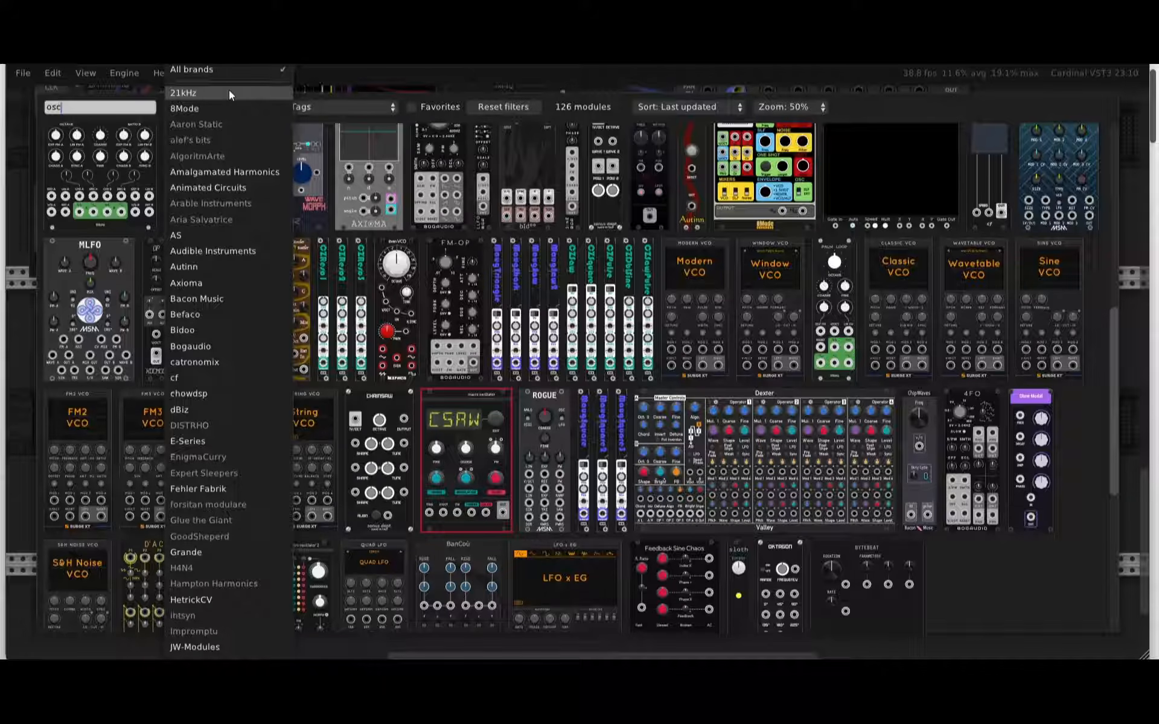
click(250, 249)
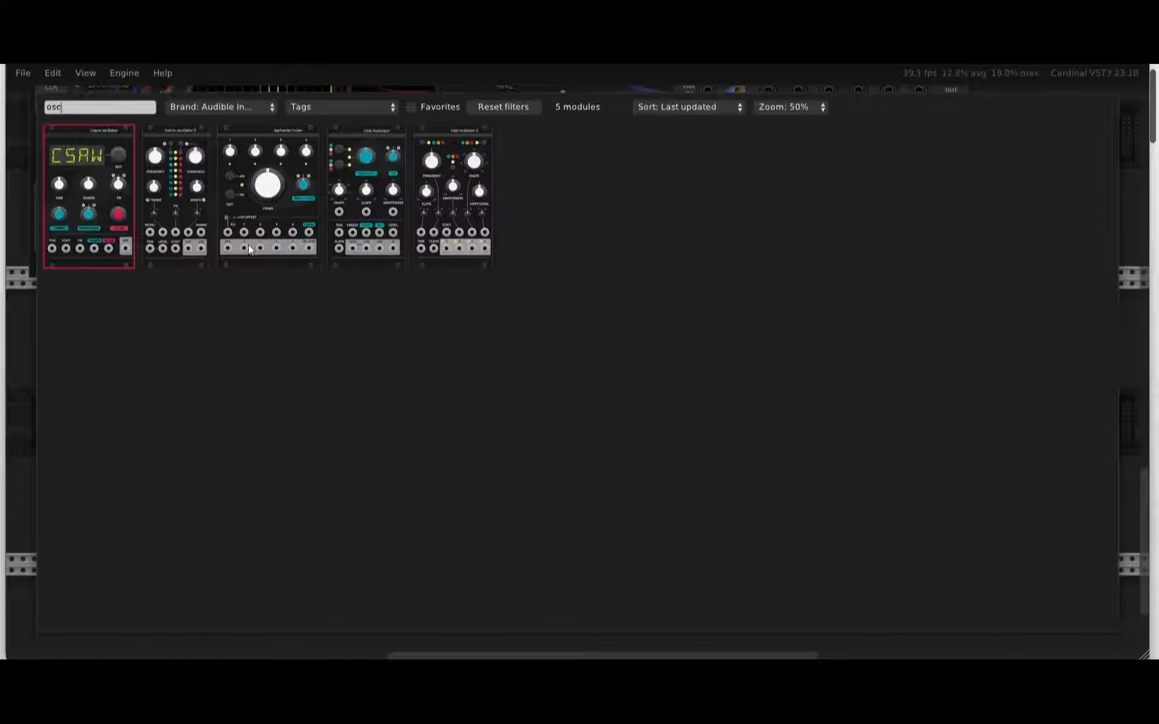
click(99, 194)
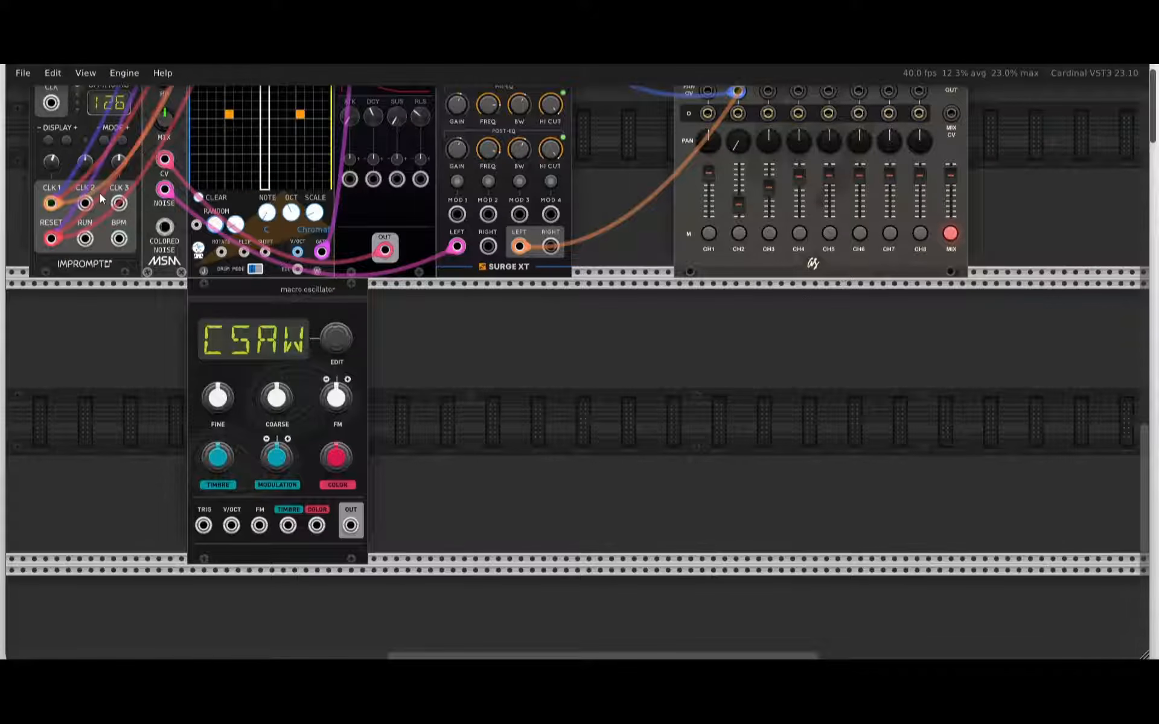
drag(266, 281, 180, 308)
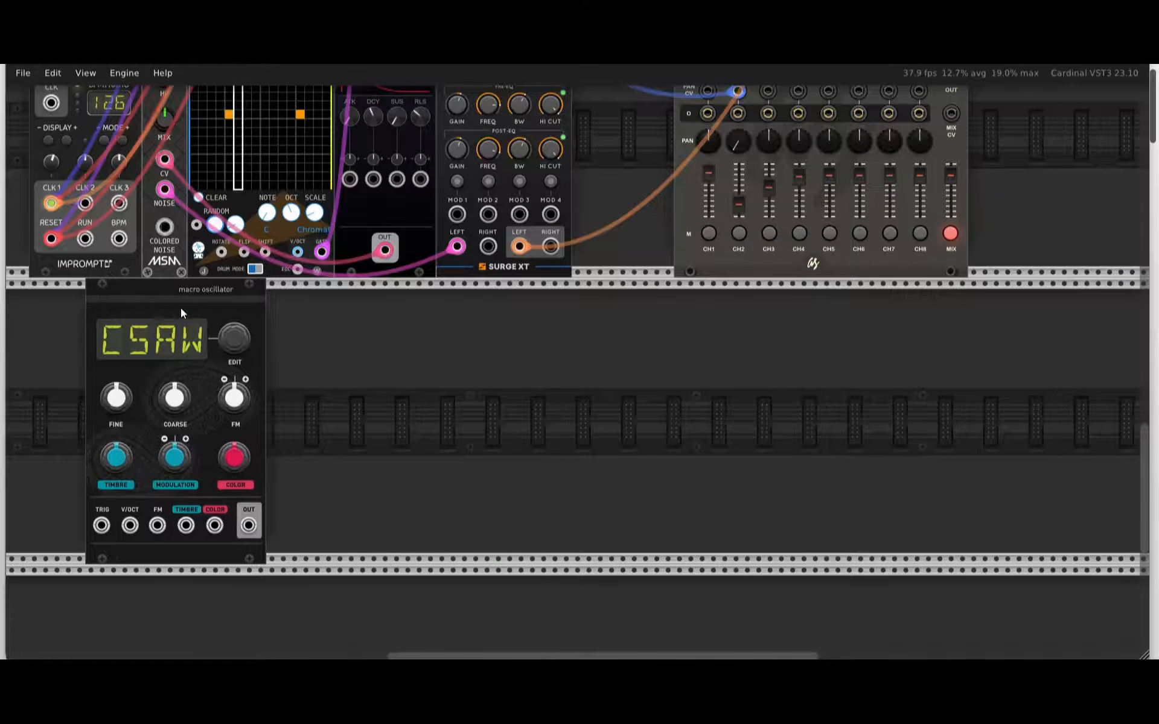
Clear the brand filter, search the modules for "bass", and place the Autinn Bass module directly beside the macro oscillator.
right_click(368, 349)
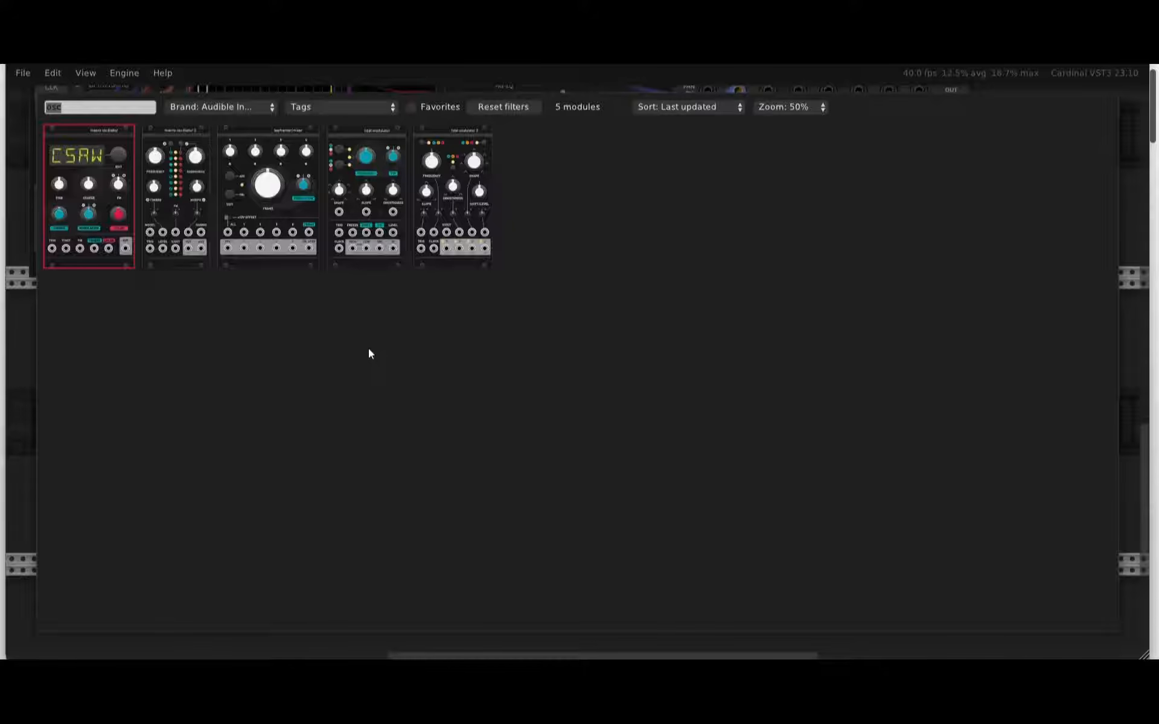
click(250, 104)
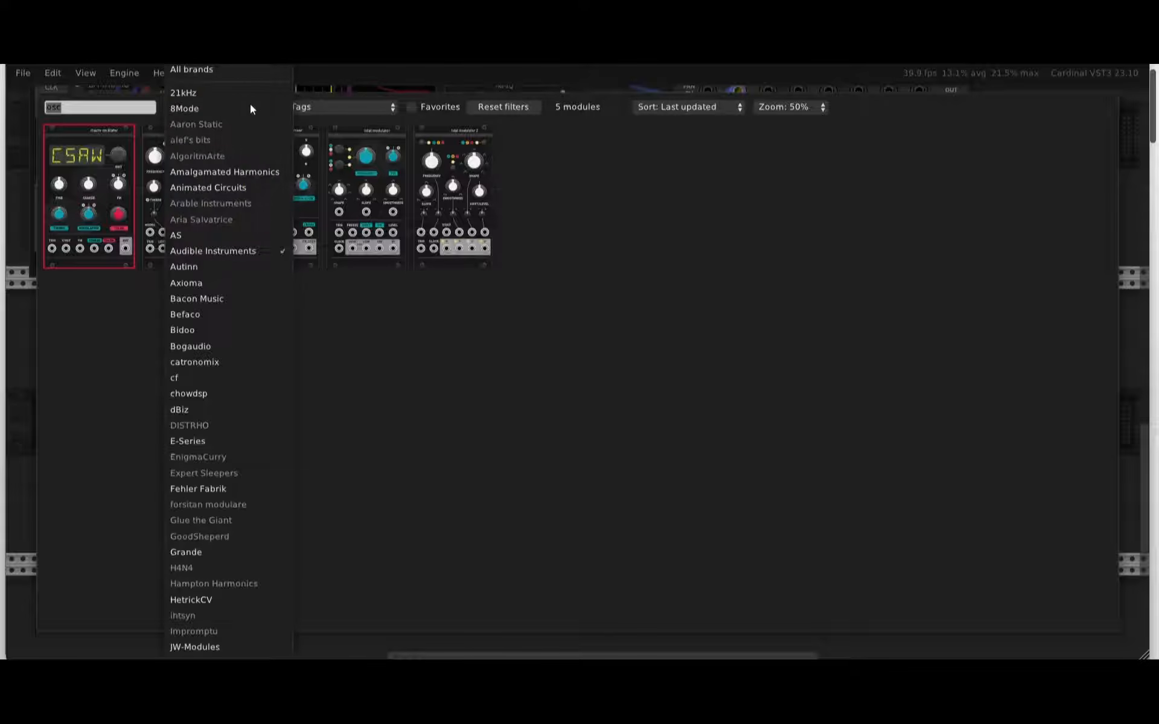
click(206, 73)
key(BackSpace)
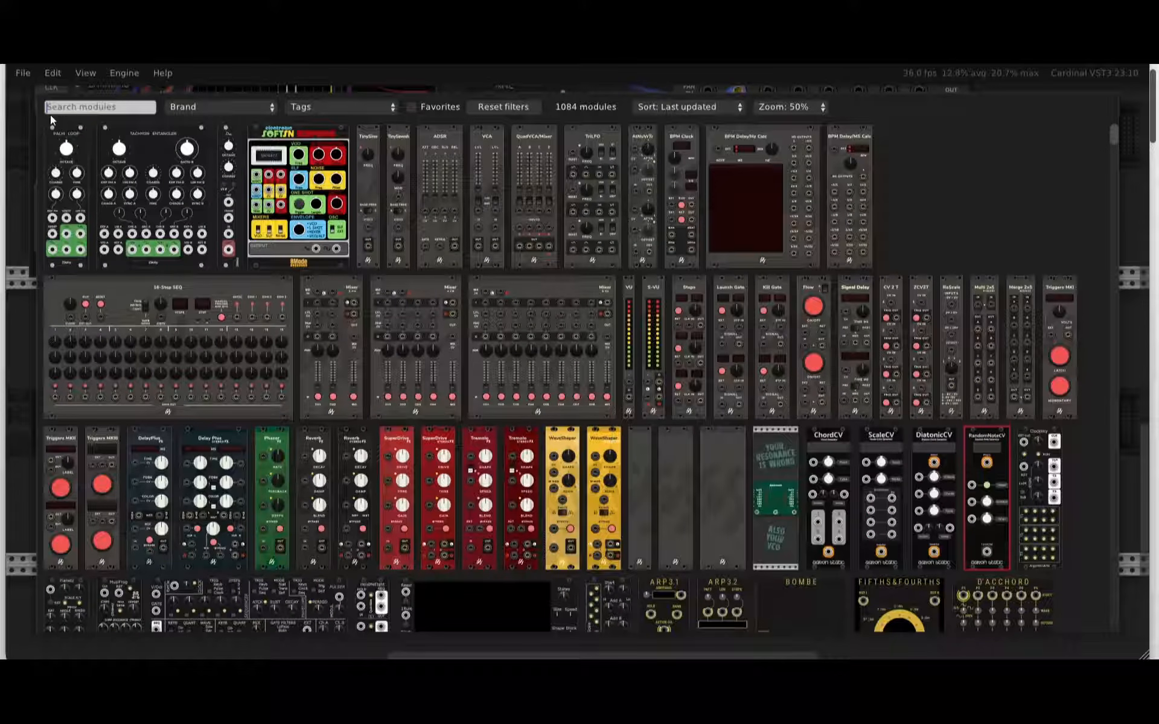
text(bass)
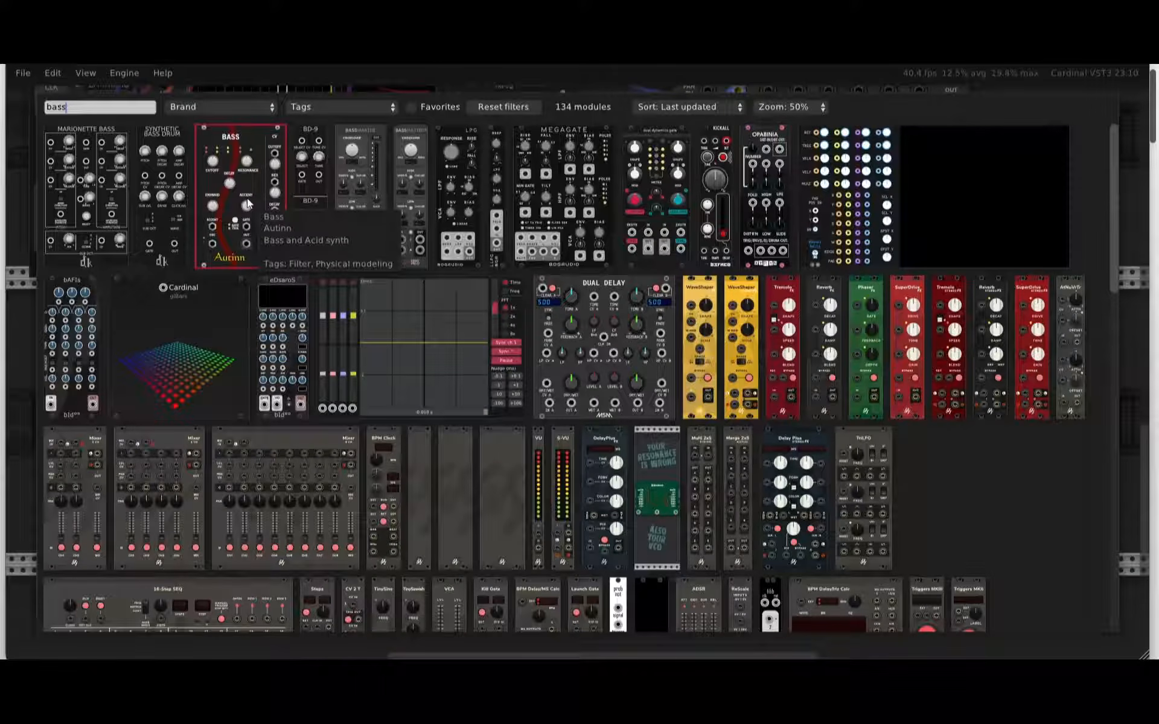
click(593, 325)
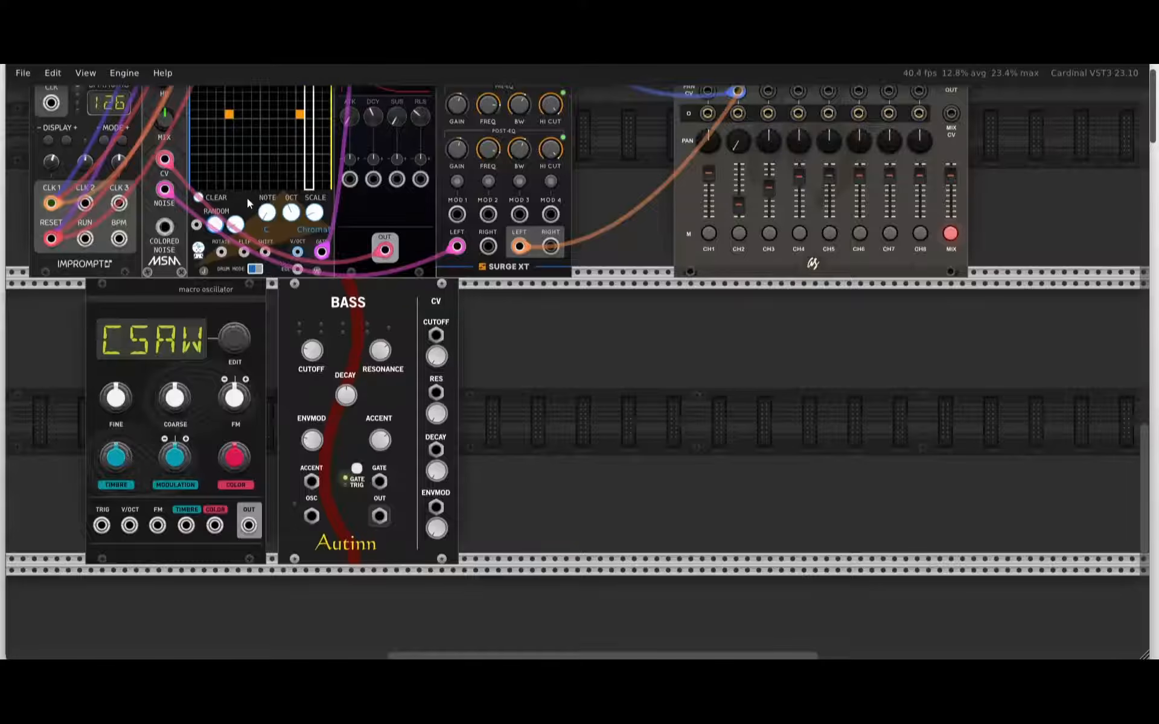
drag(343, 314, 328, 319)
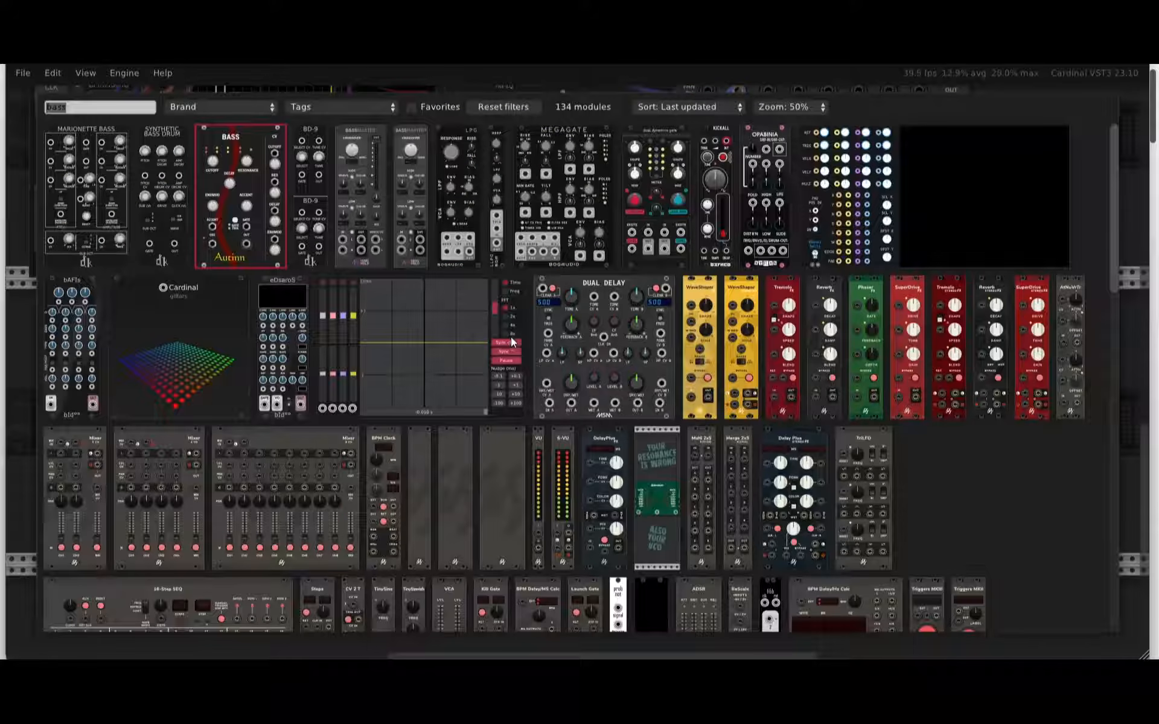
Search the modules for "seq" and add a JW-Modules NoteSeq16 sequencer next to the Bass module.
right_click(511, 337)
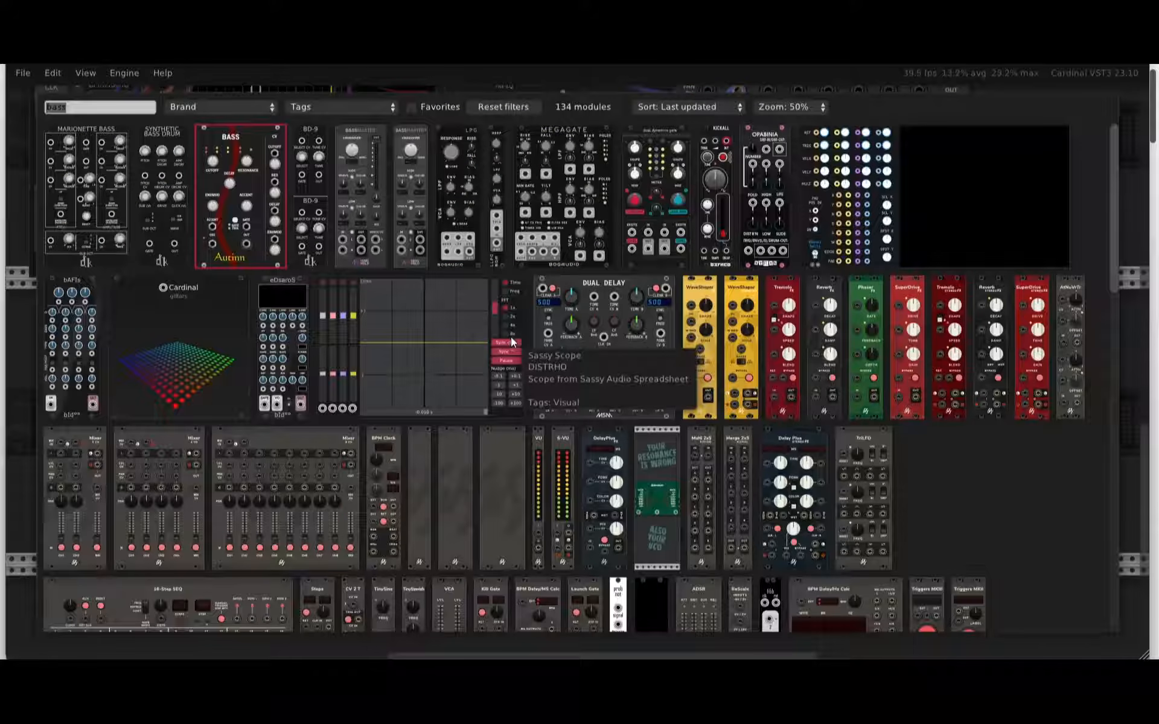
key(BackSpace)
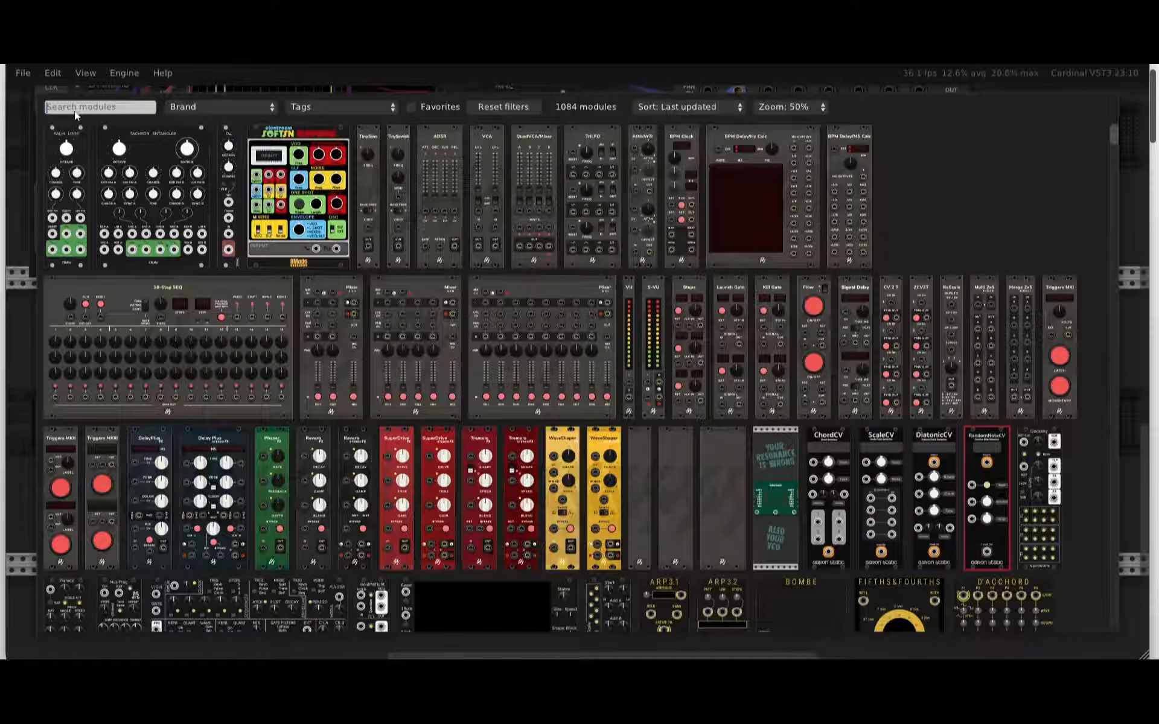
text(seq)
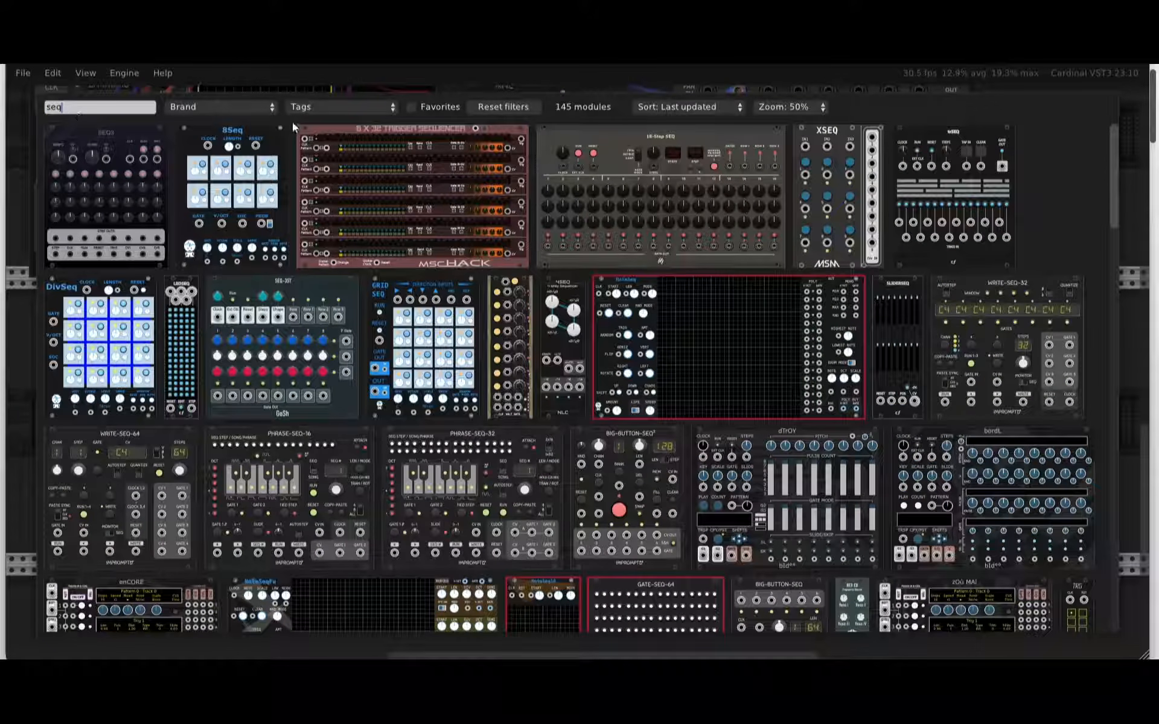
scroll(408, 345, down, 4)
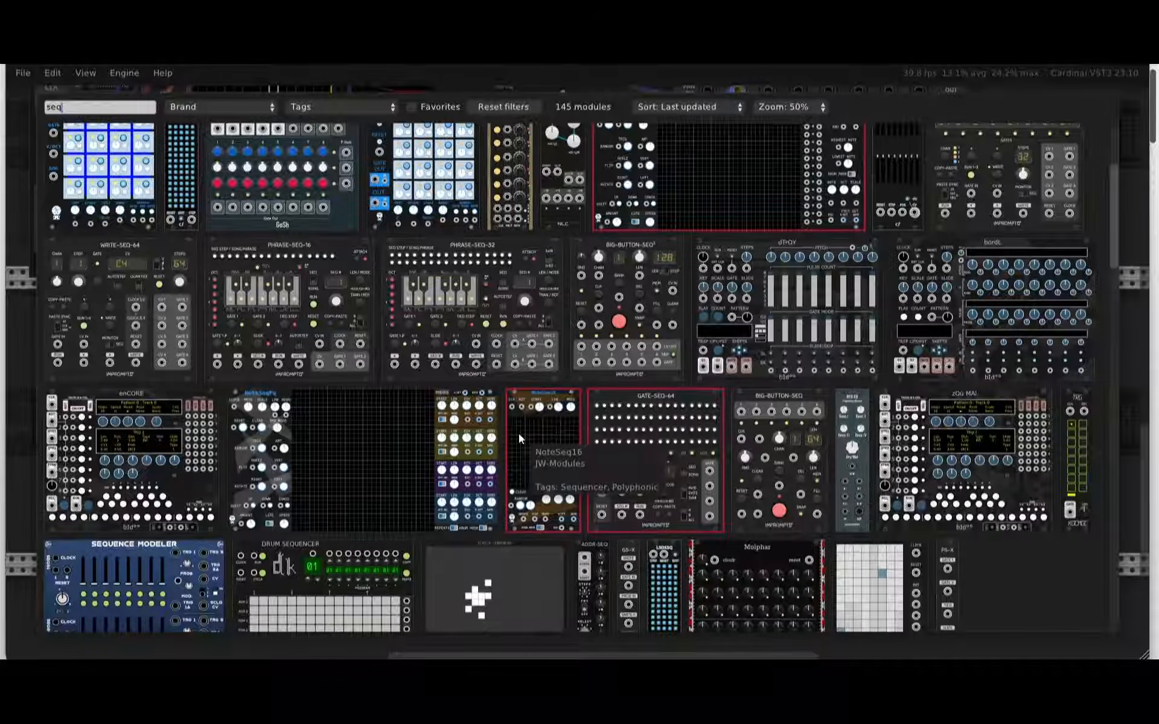
click(516, 268)
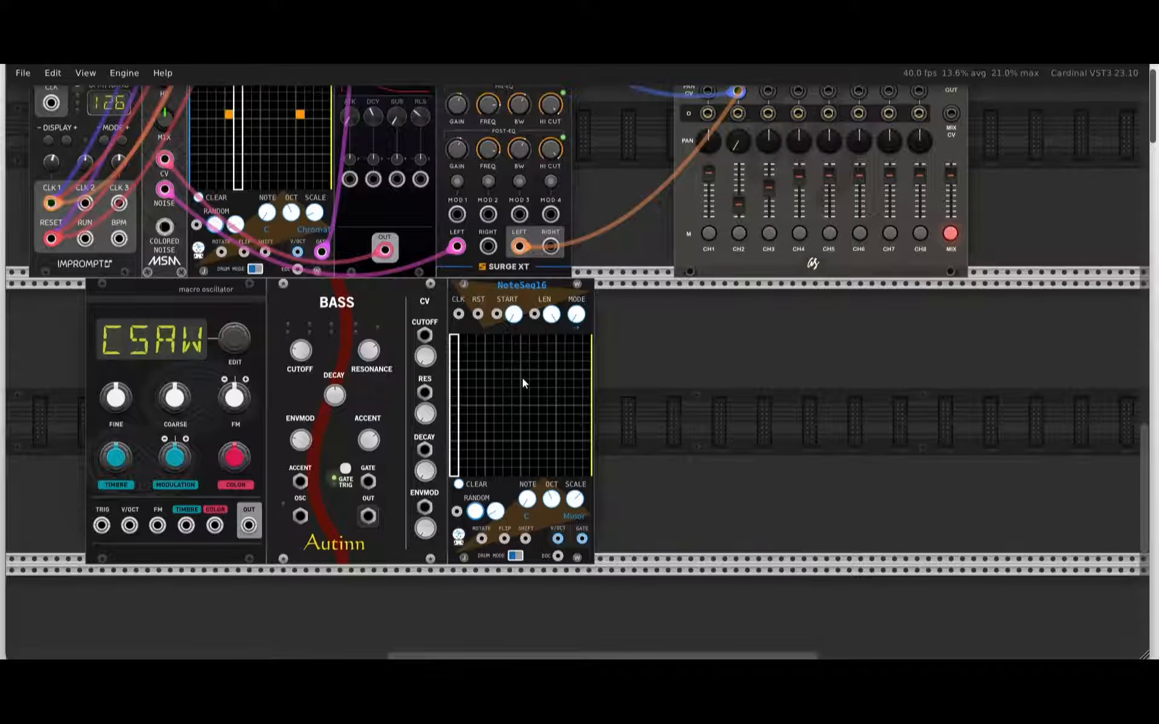
Search the modules for "random", add RandomNoteCV, and place it directly against the new NoteSeq16.
right_click(658, 339)
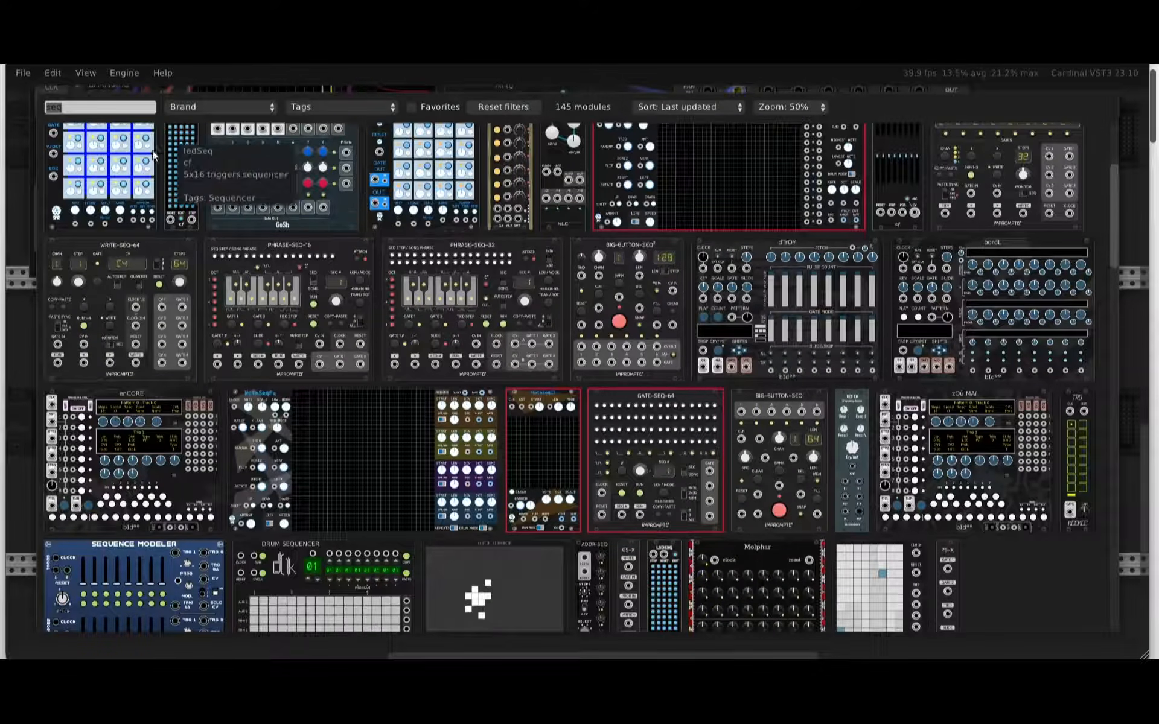
text(ra)
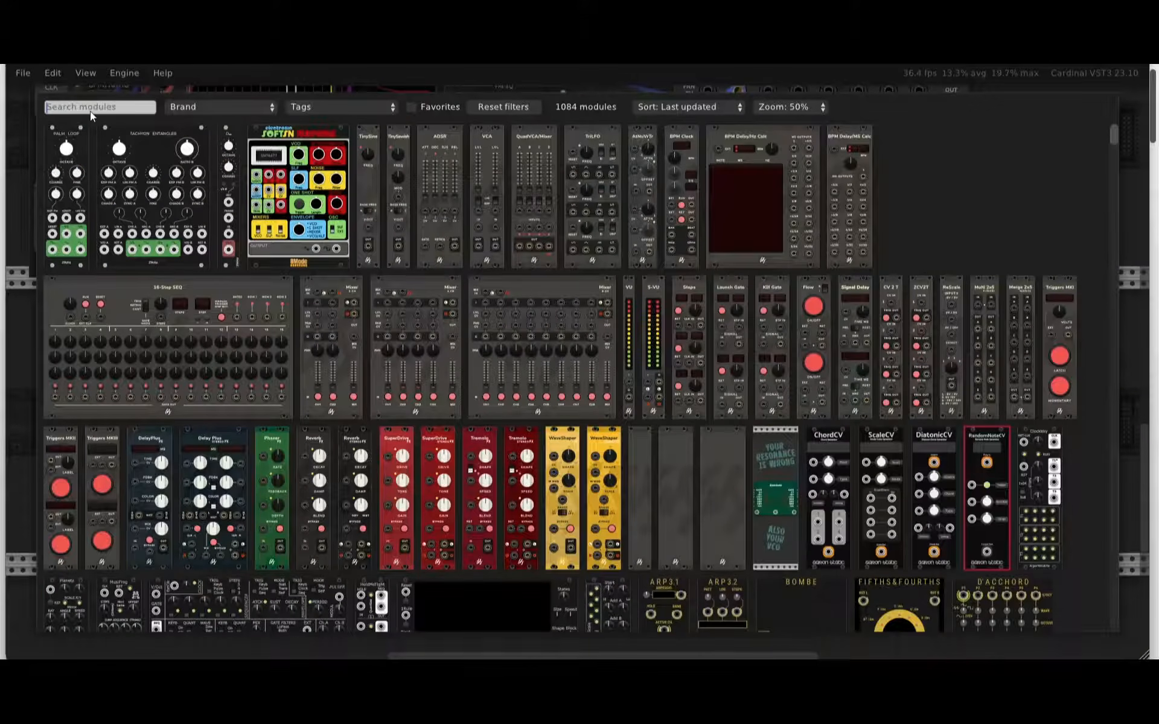
text(ndom)
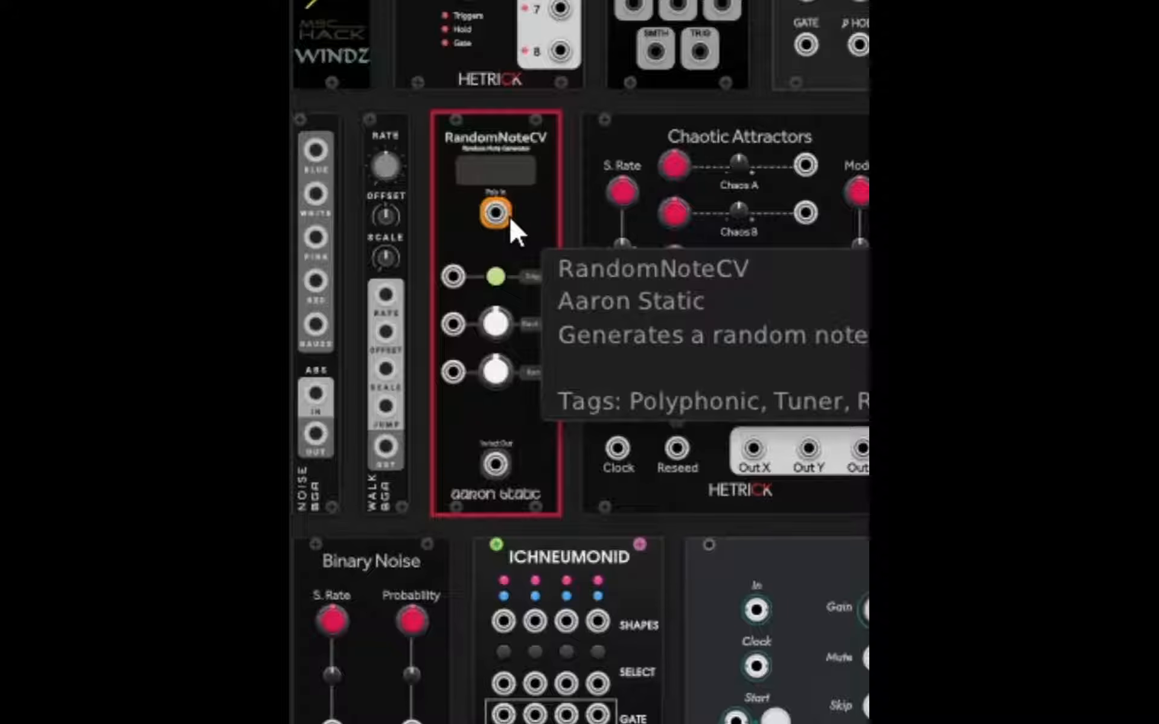
click(509, 215)
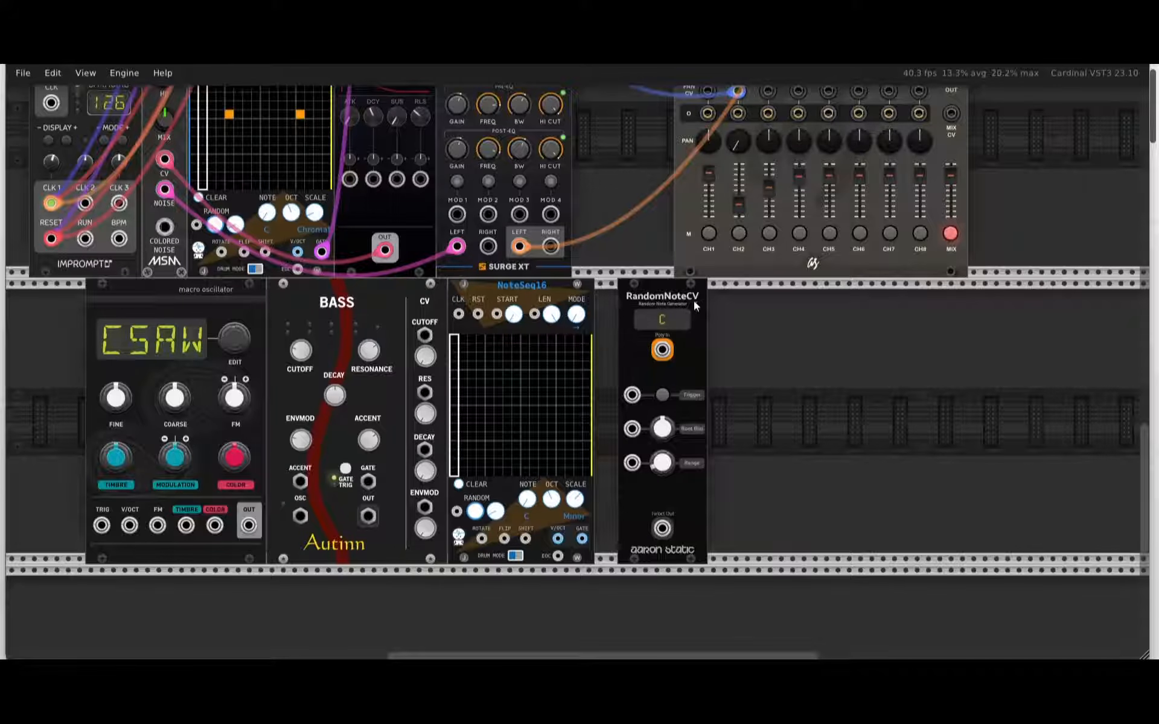
drag(693, 301, 663, 297)
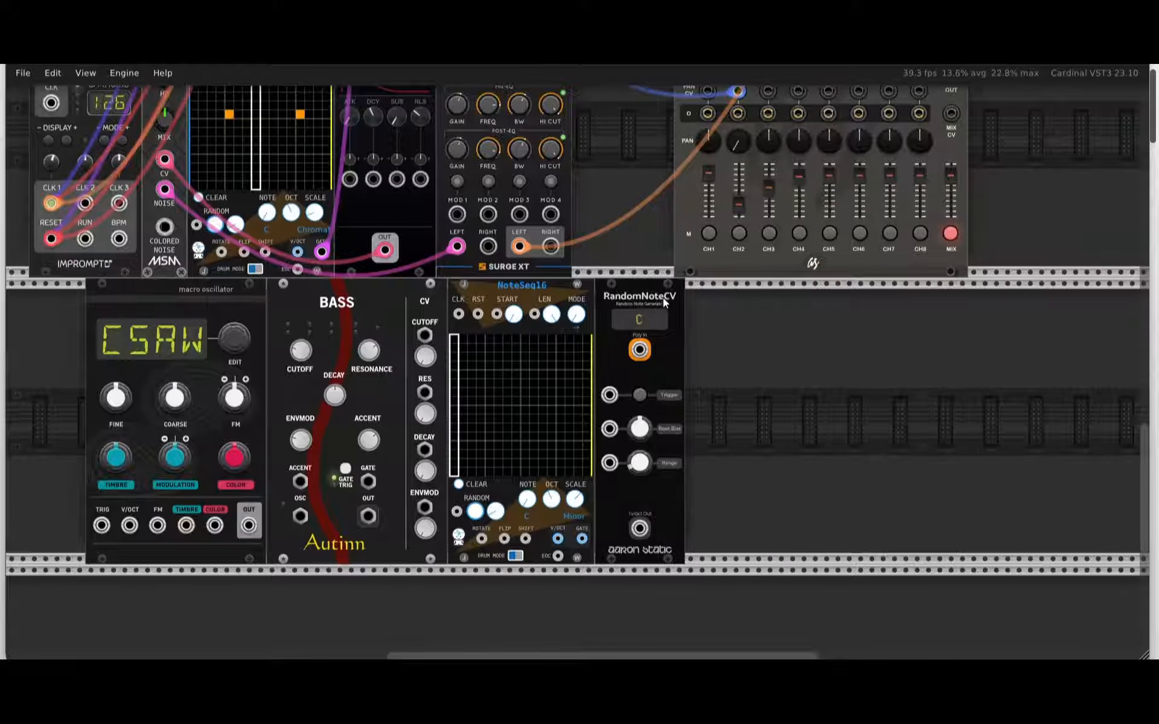
Search the modules for "filter" and add the Surge XT Filter next to RandomNoteCV.
right_click(726, 348)
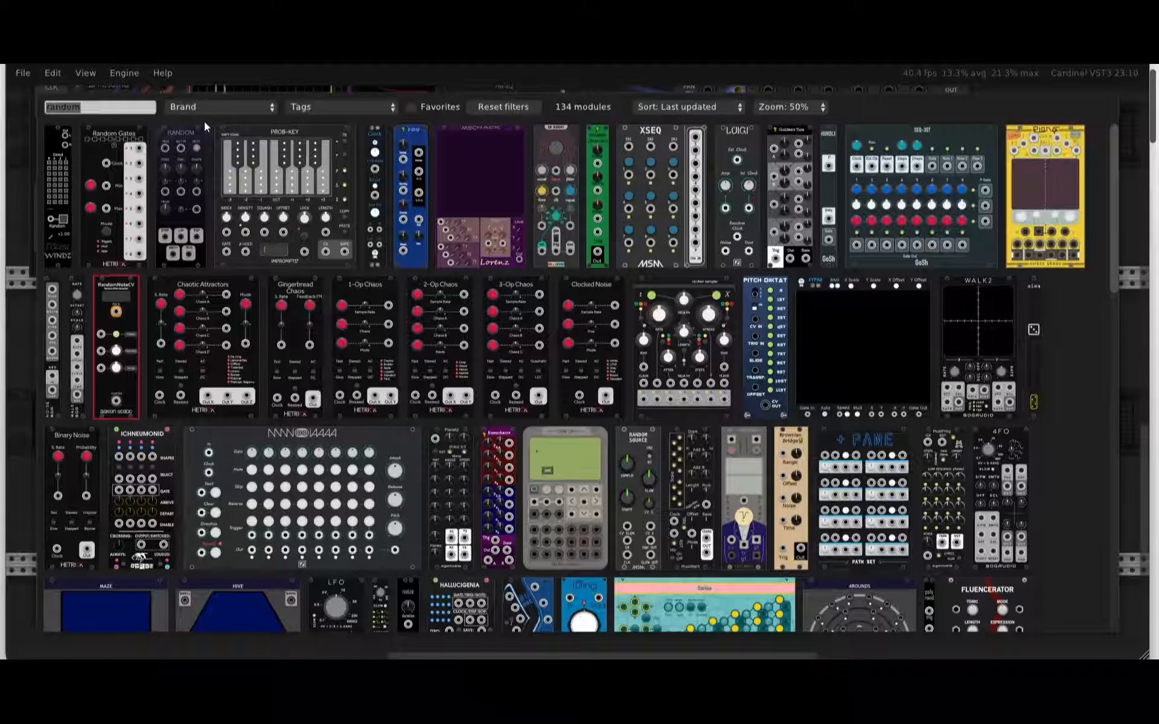
text(filter)
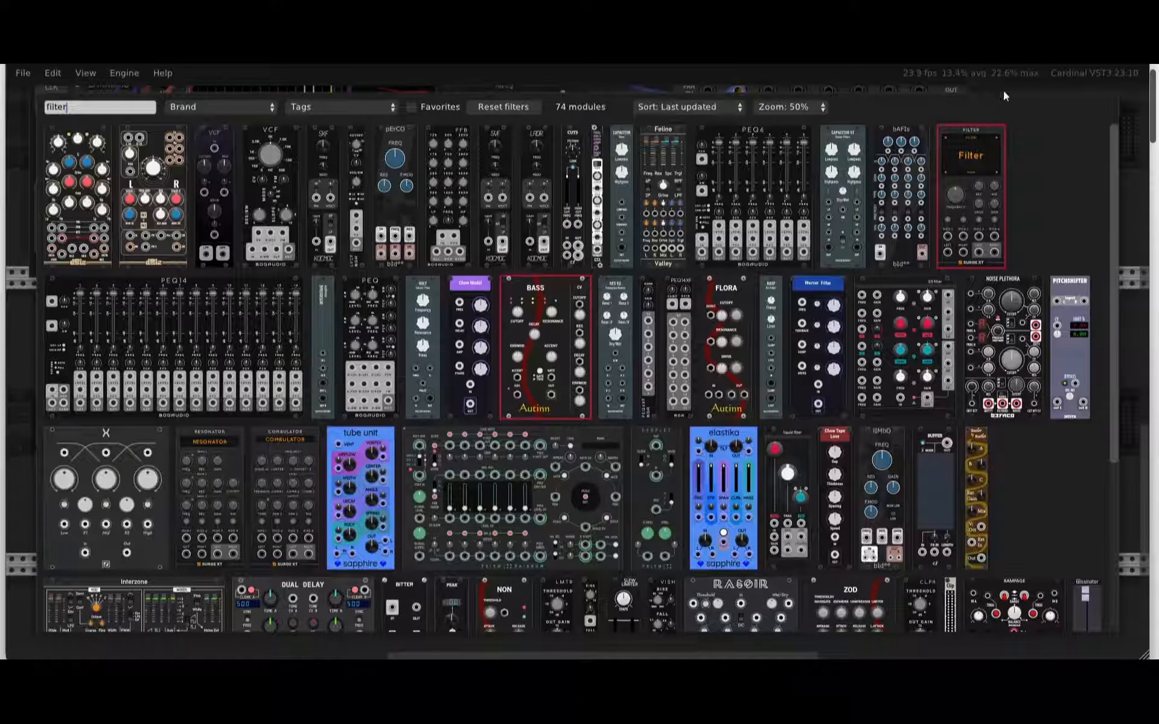
click(968, 143)
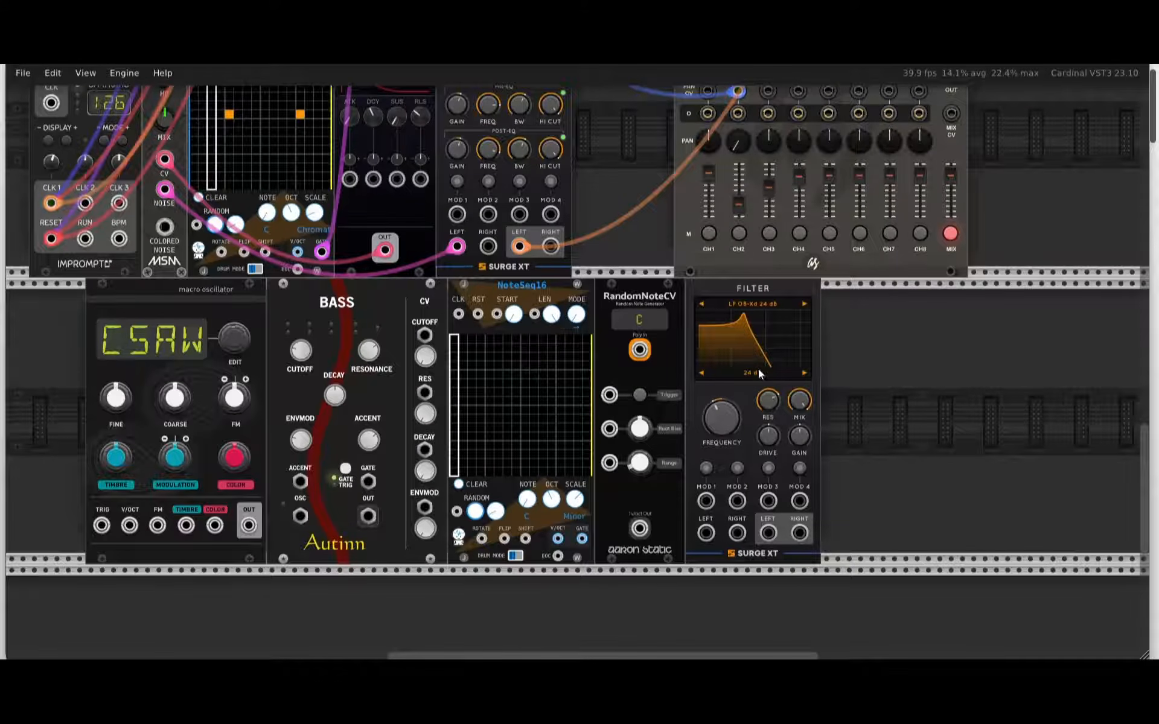
Search the modules for "dist" and add the Surge XT Distortion next to the Filter.
right_click(870, 368)
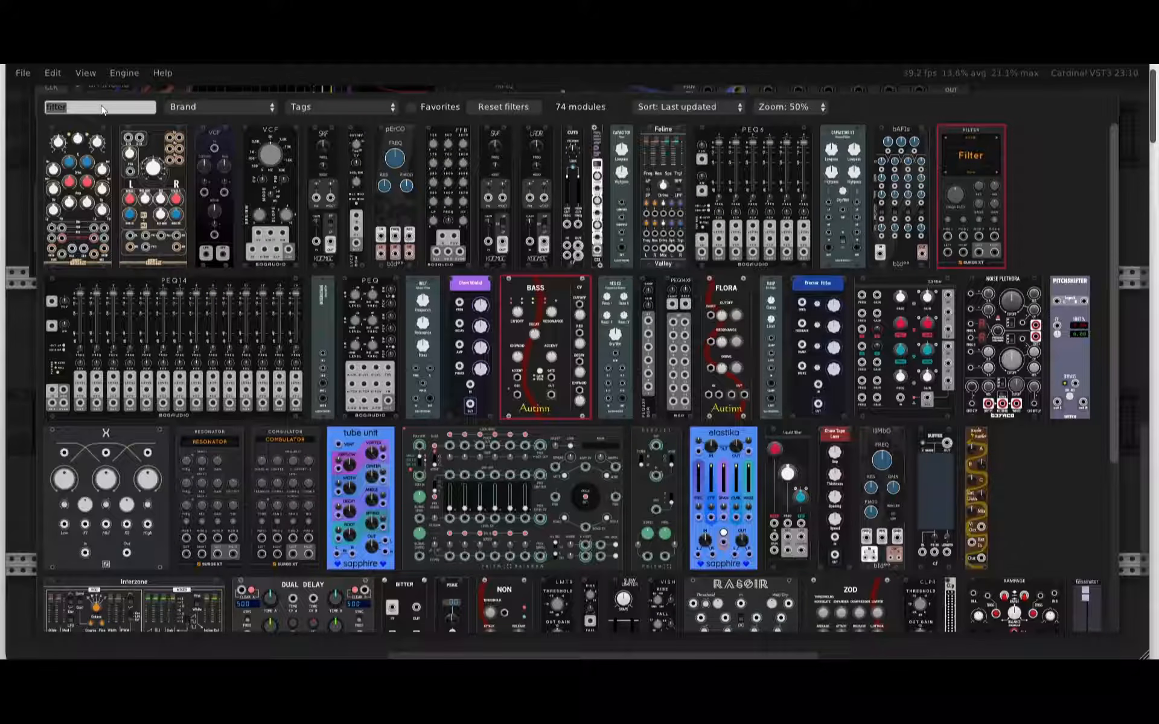
key(BackSpace)
text(di)
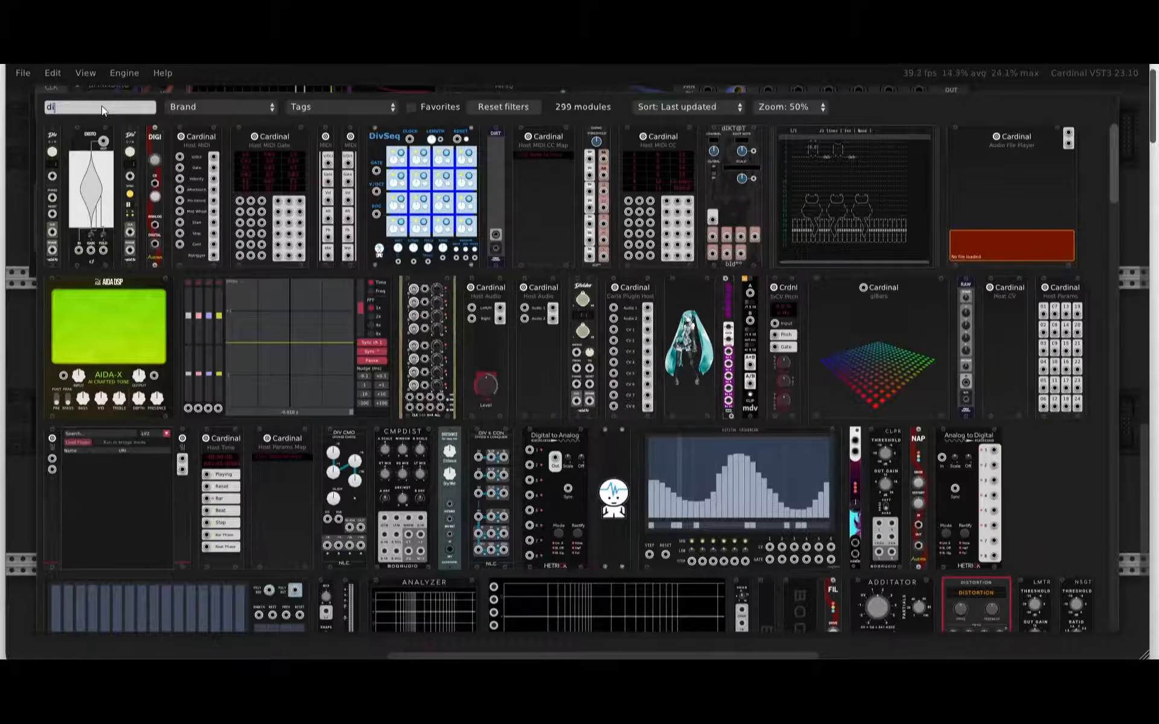
text(st)
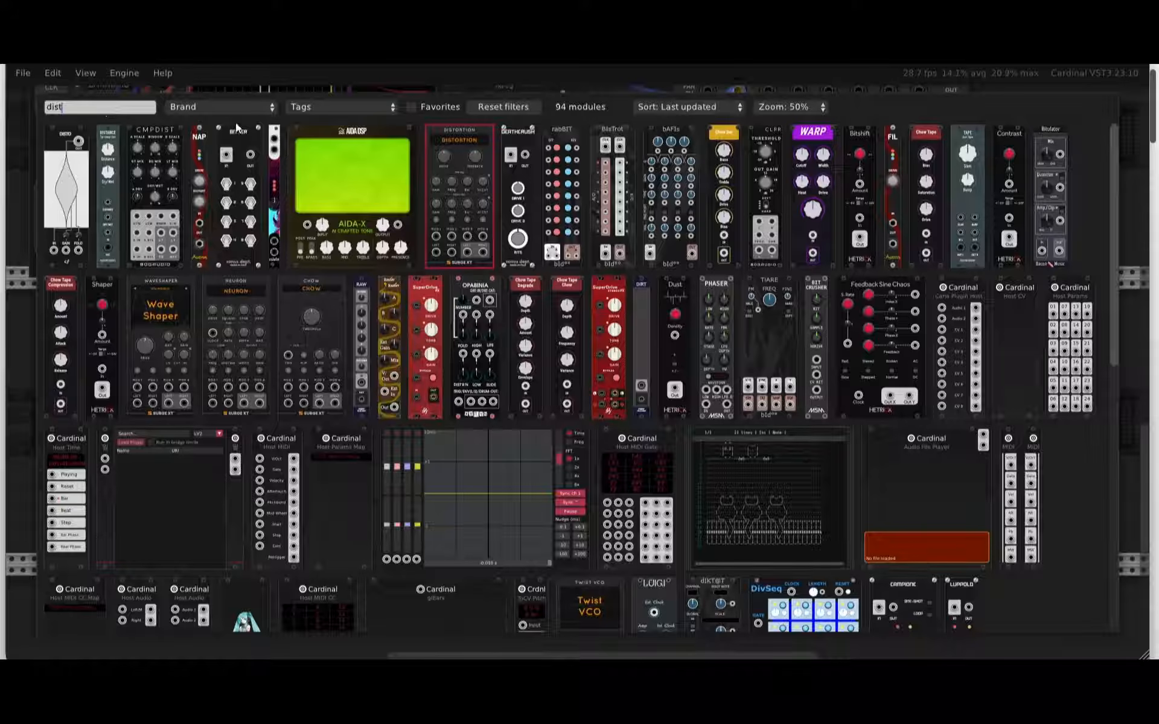
click(465, 176)
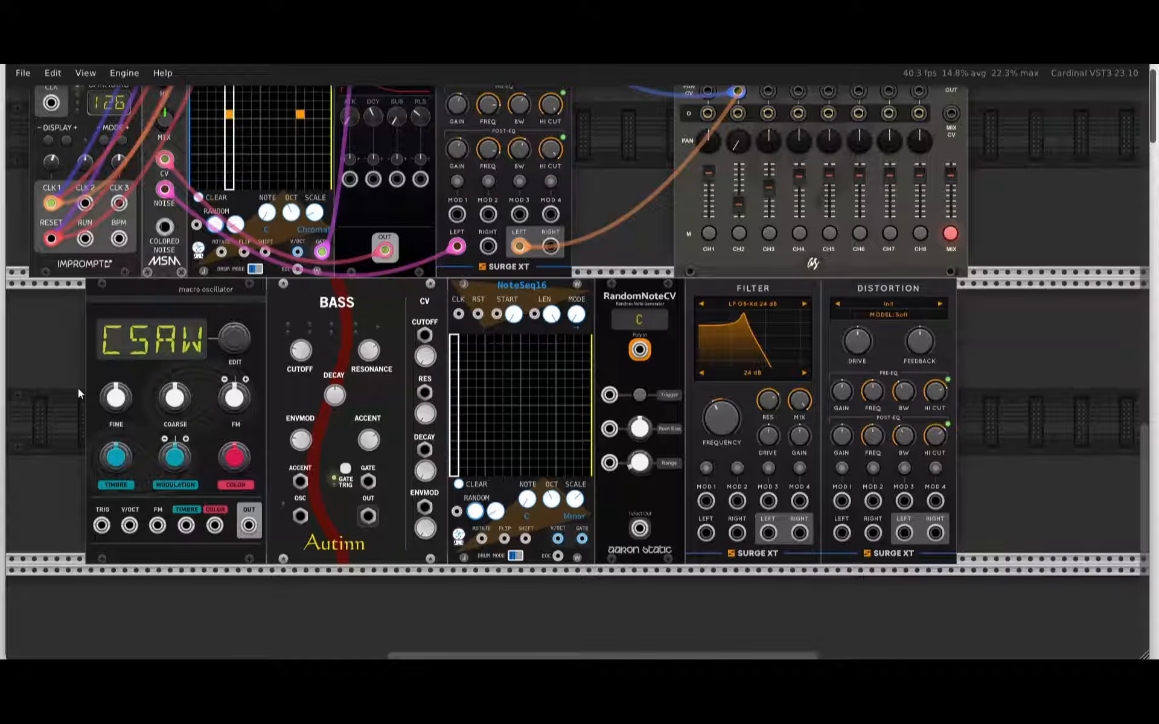
Inspect the CLKD clock's tempo and the existing connections of its CLK 1 output.
scroll(28, 313, up, 2)
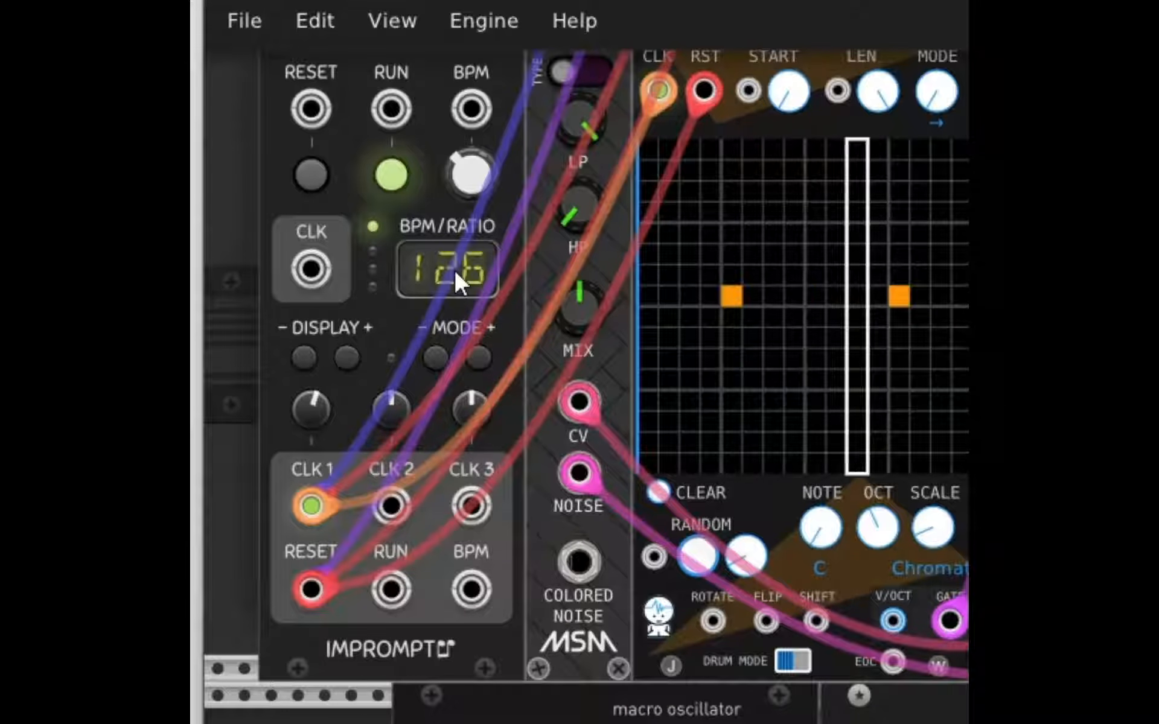
mouse_move(299, 426)
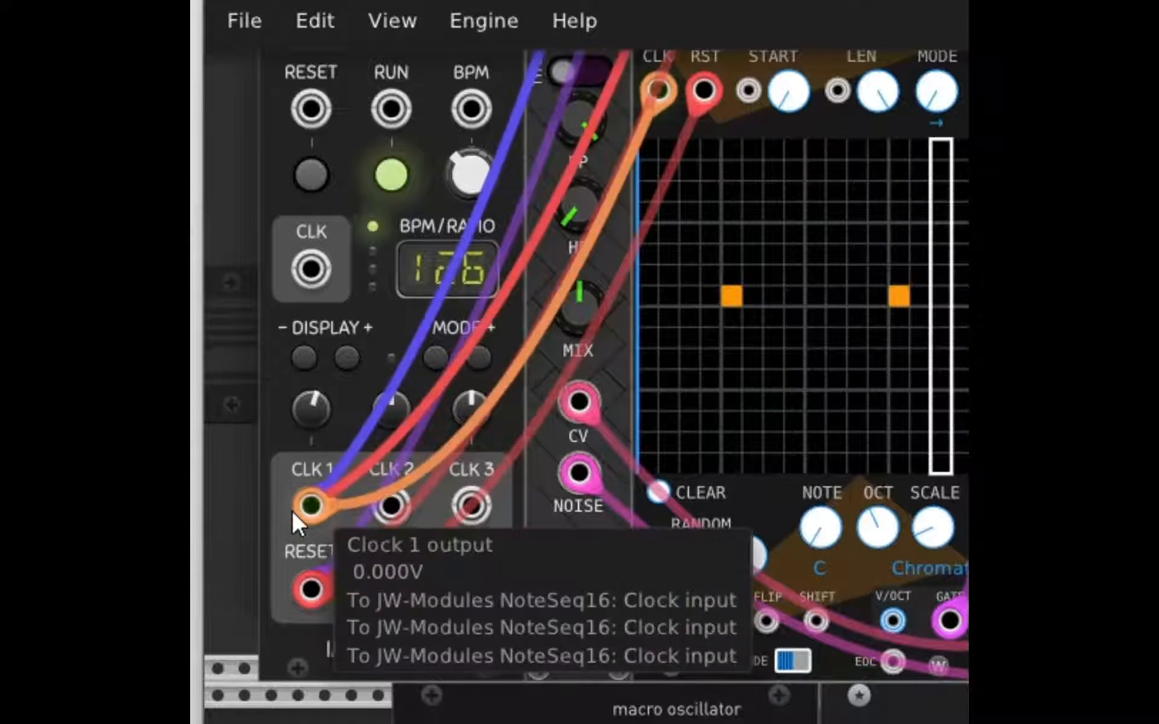
Patch the CLKD clock's CLK 1 and RESET outputs into the new NoteSeq16's CLK and RST inputs.
scroll(313, 227, down, 3)
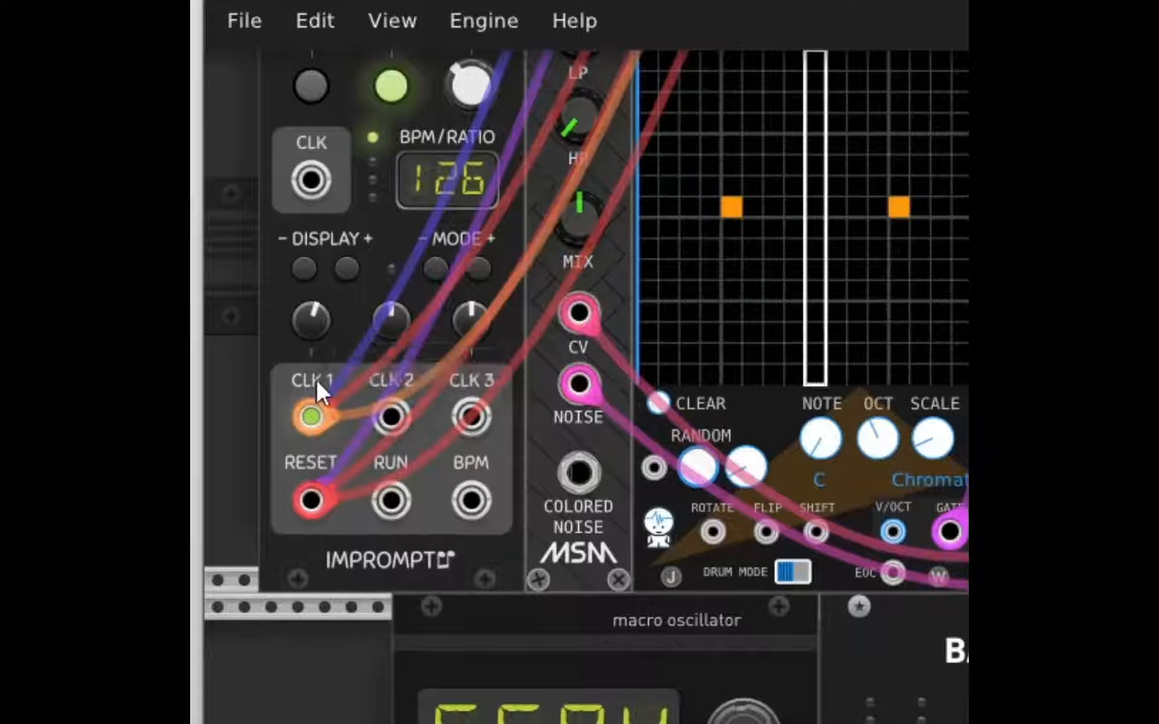
right_click(302, 420)
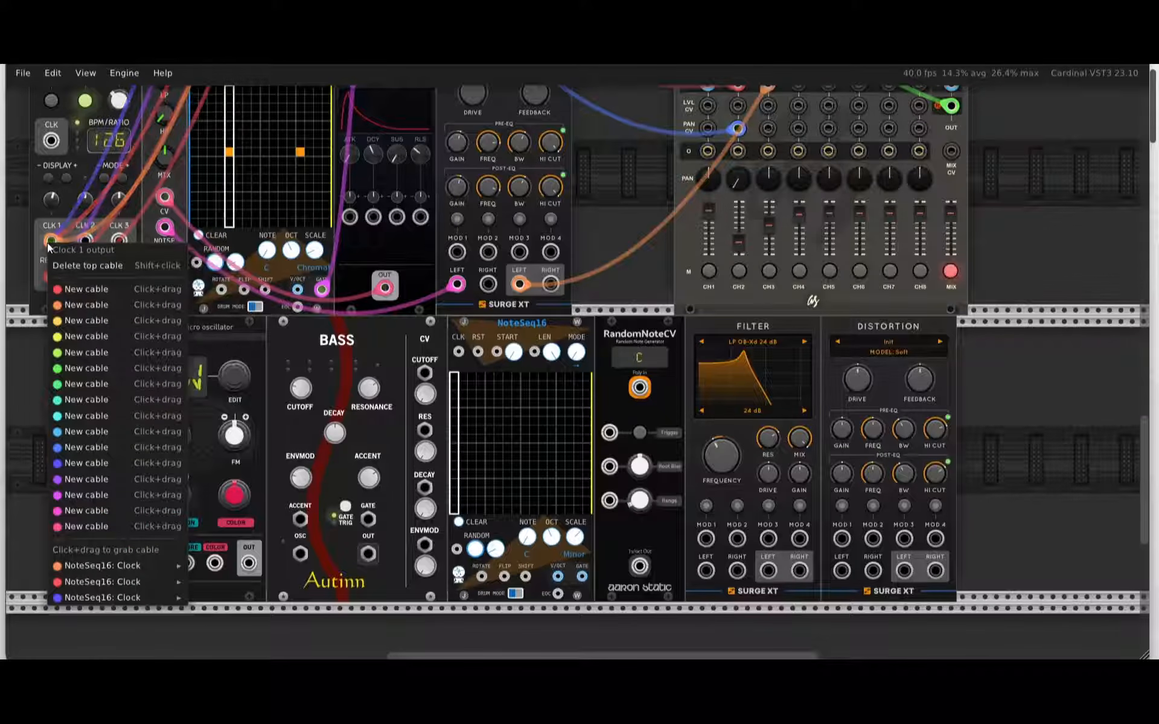
click(80, 286)
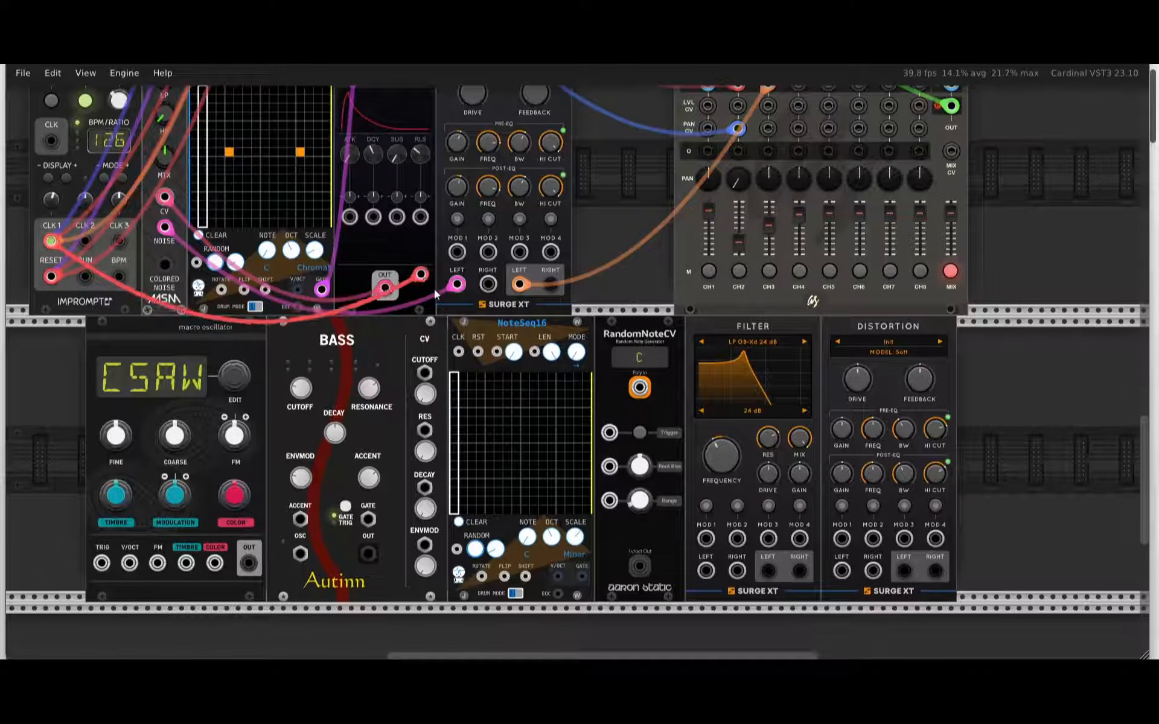
click(458, 352)
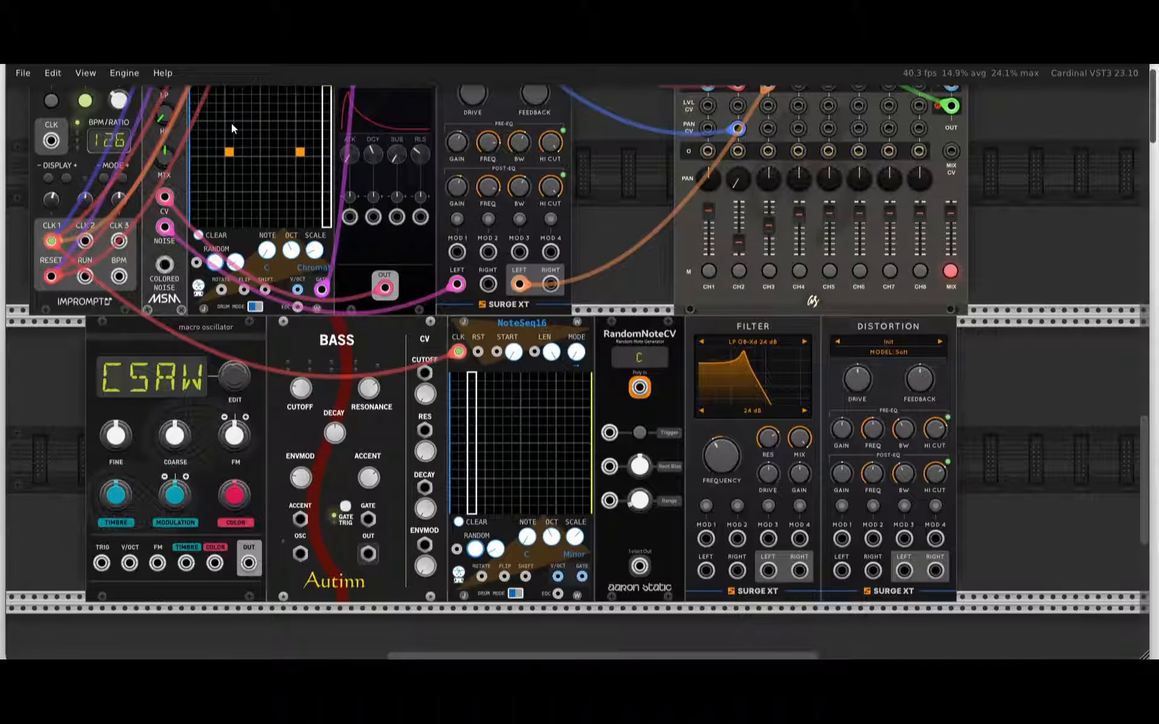
right_click(50, 276)
drag(90, 320, 477, 352)
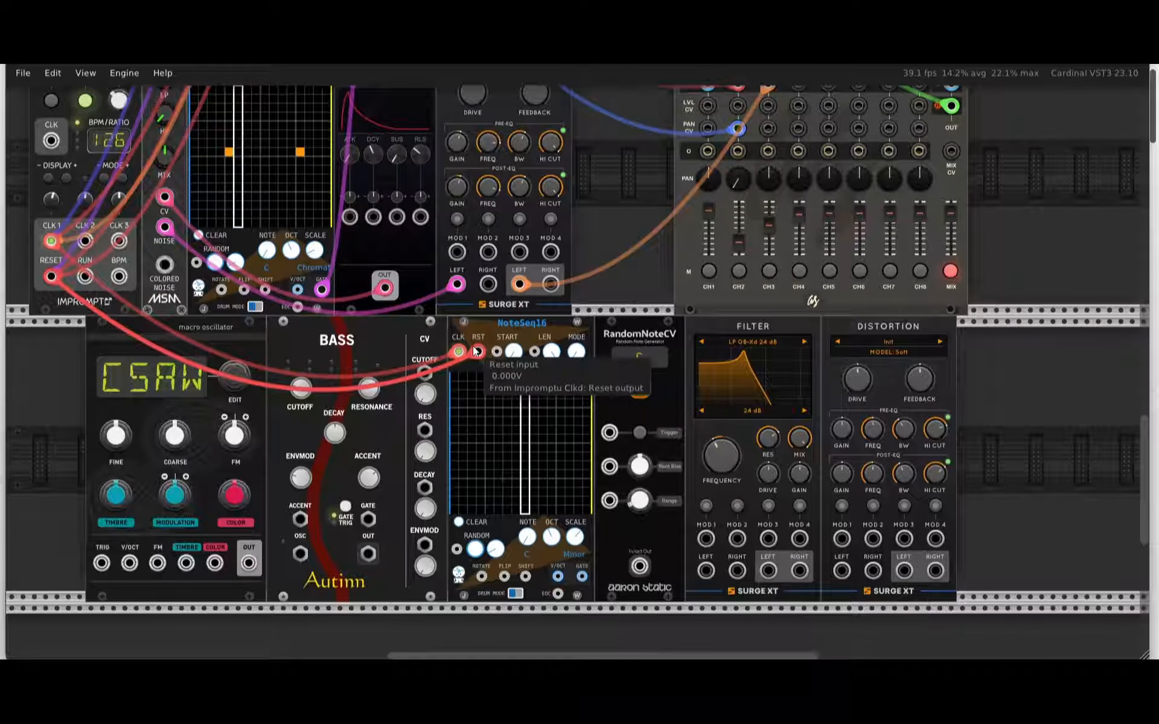
Connect the new NoteSeq16's V/OCT output to the macro oscillator's V/OCT input.
scroll(189, 197, up, 1)
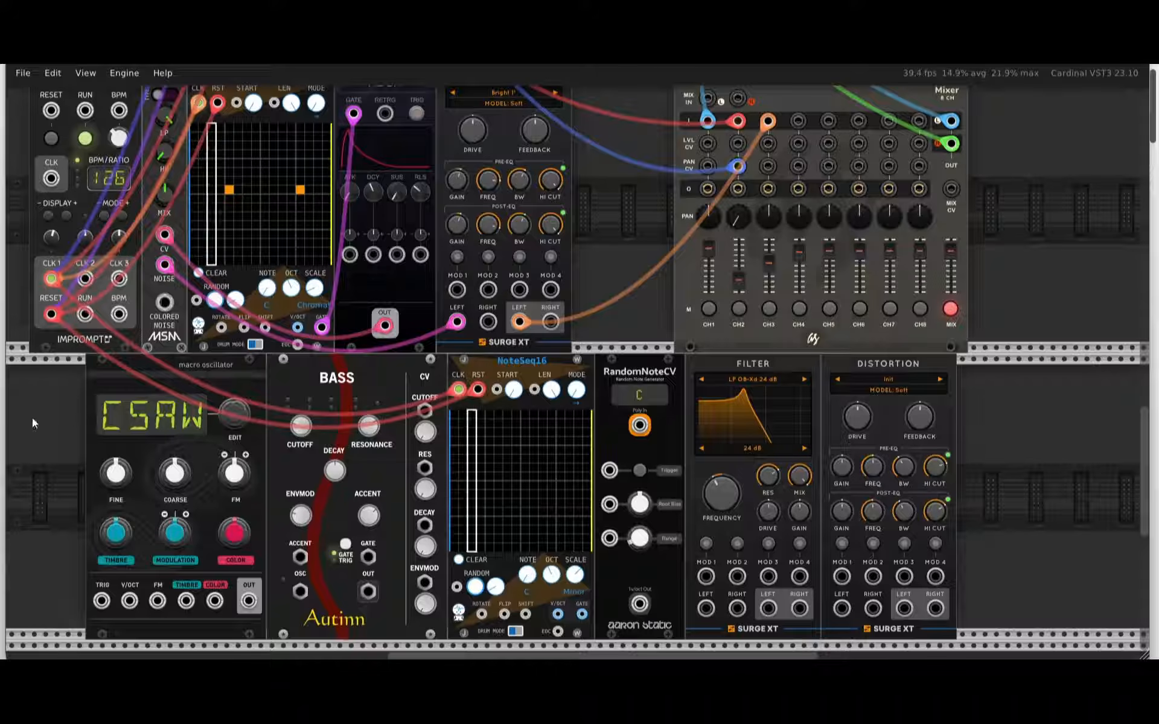
scroll(31, 418, down, 1)
scroll(493, 401, down, 1)
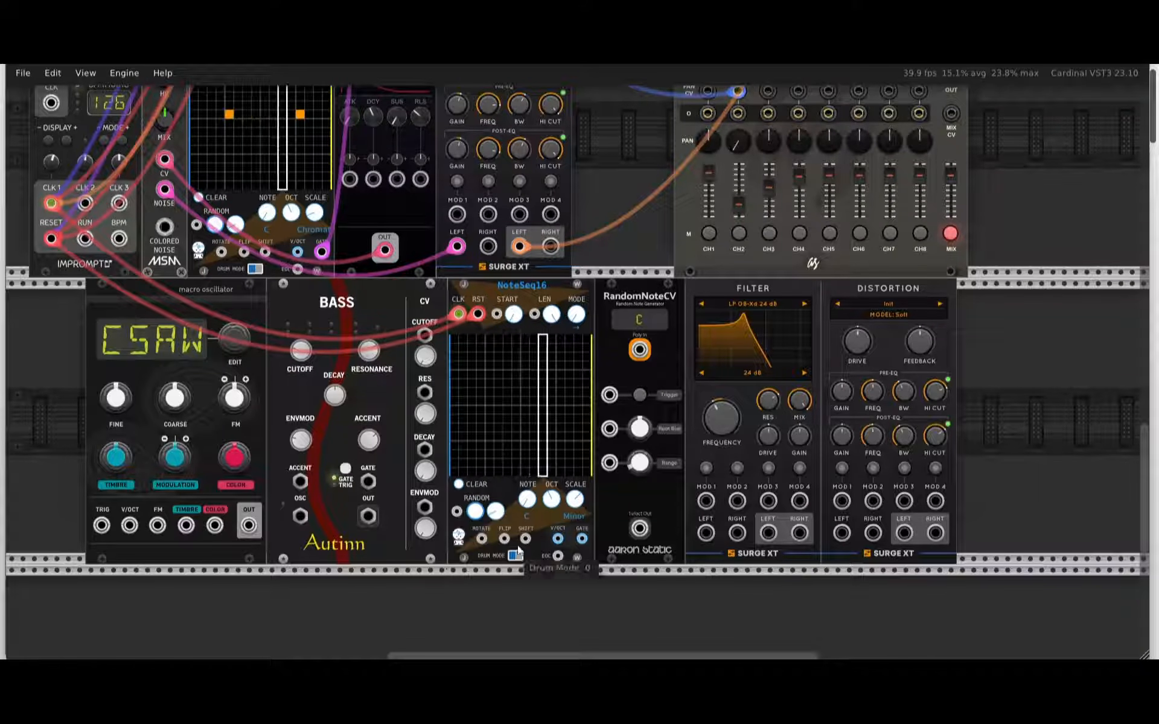
drag(558, 539, 498, 415)
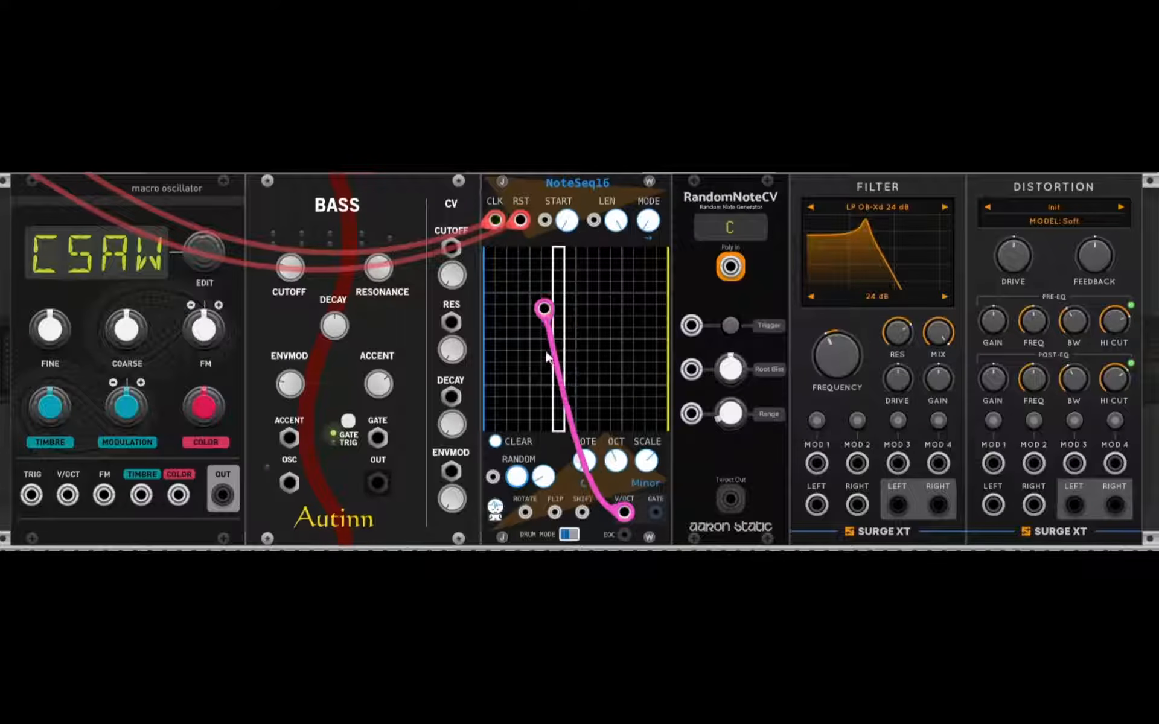
drag(548, 357, 546, 418)
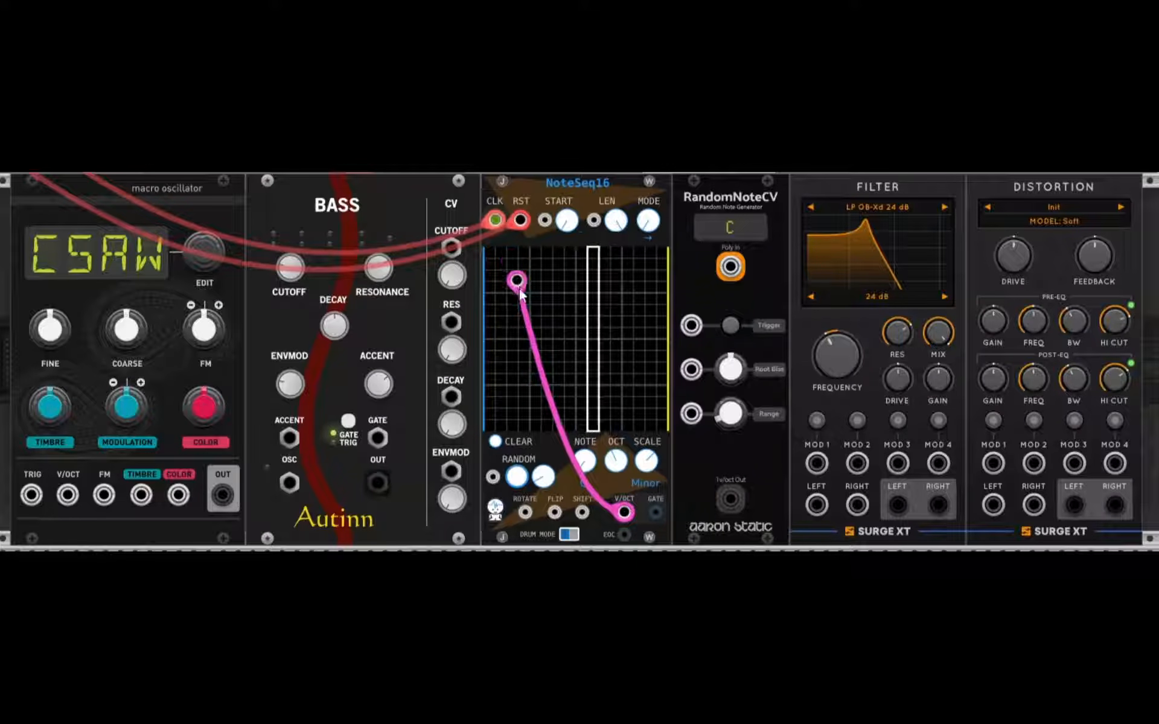
drag(531, 425, 610, 497)
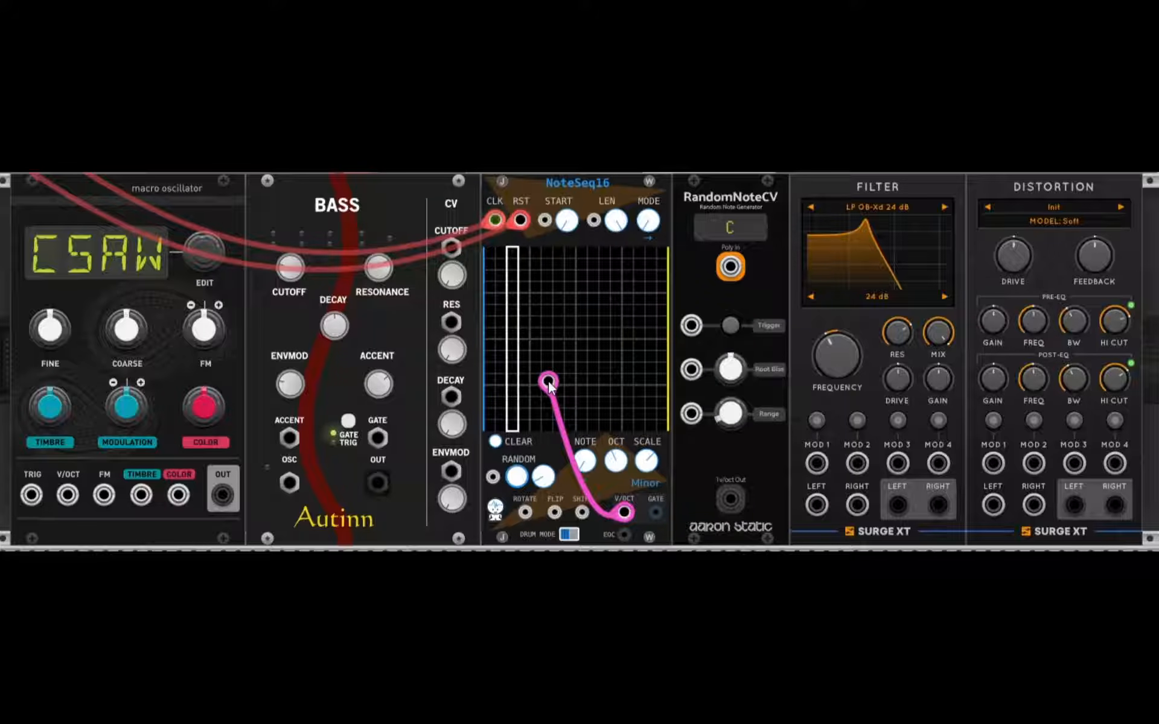
drag(549, 438, 68, 496)
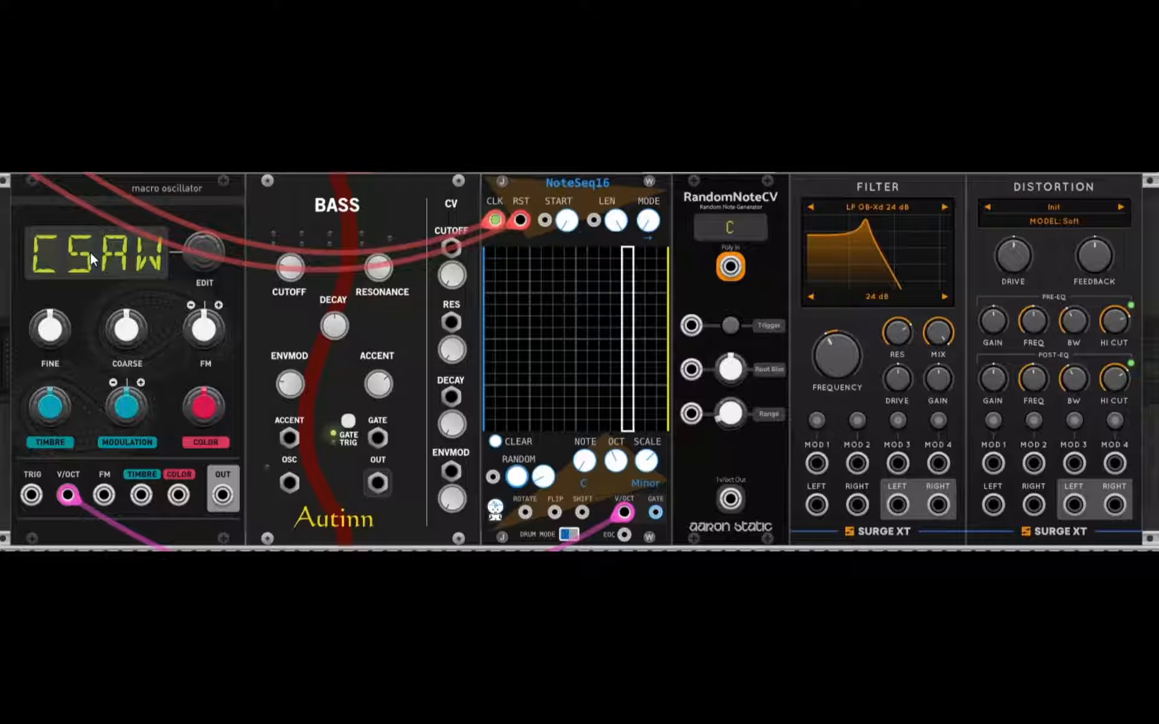
Patch the macro oscillator's output into the BASS OSC input and the new NoteSeq16's gate into the BASS GATE input.
drag(221, 496, 289, 483)
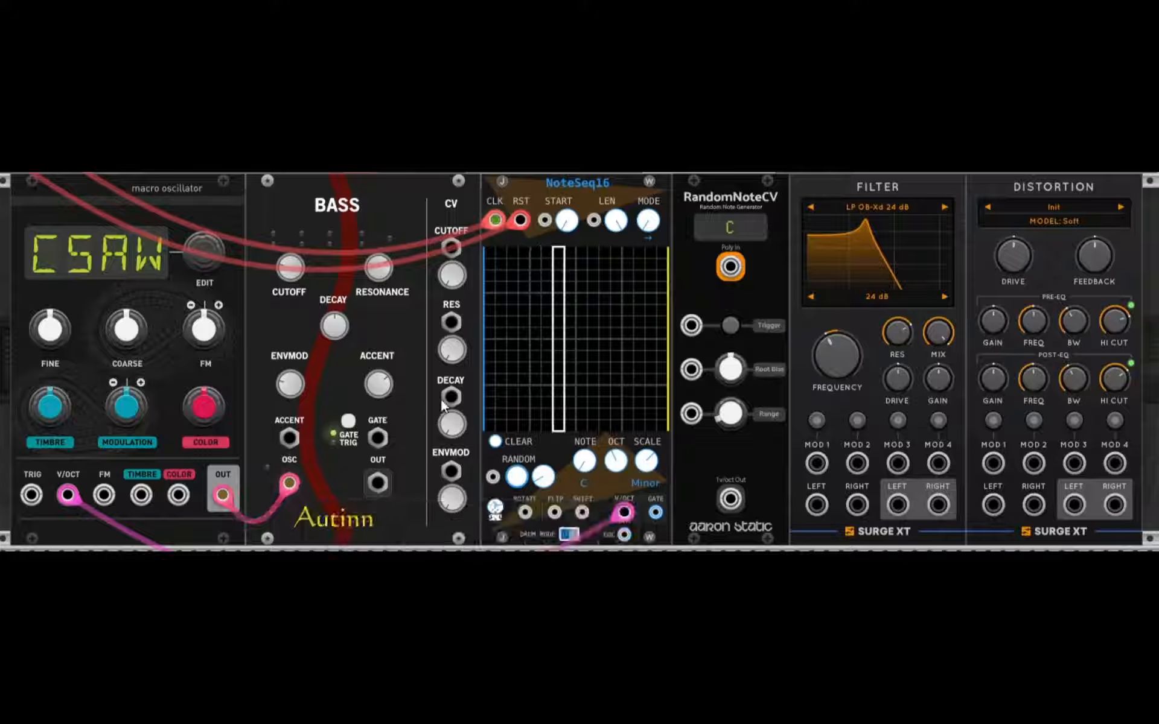
drag(656, 512, 377, 439)
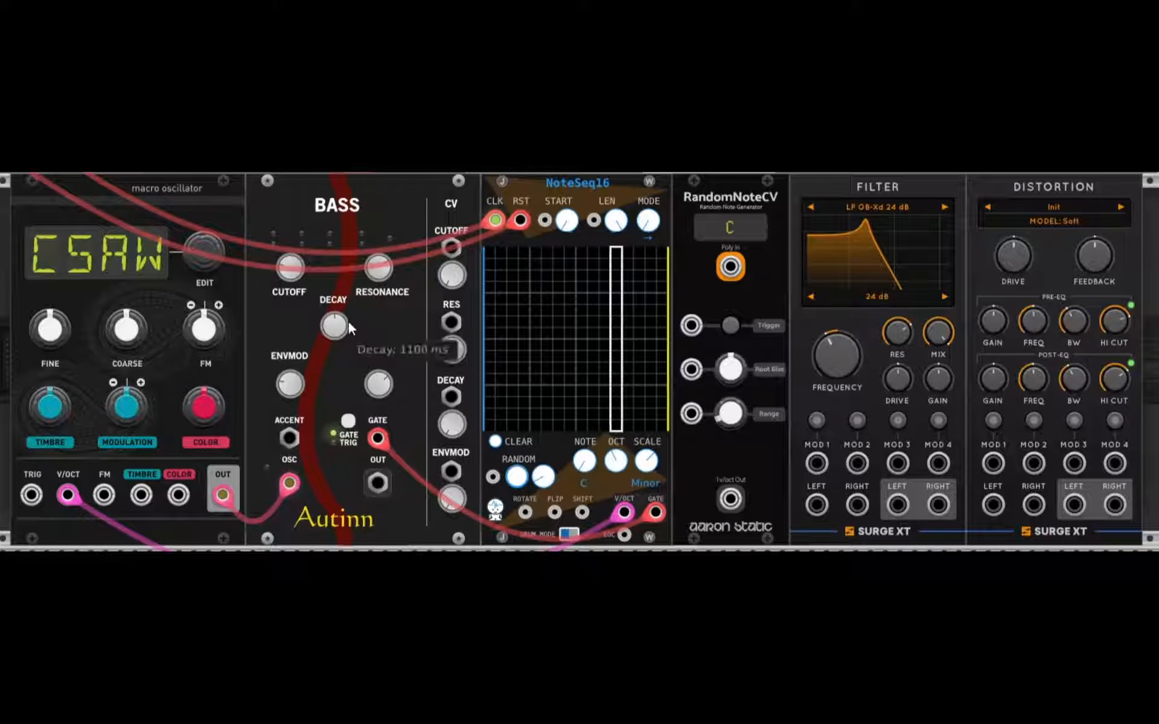
Route the BASS output through the left channels of Distortion, moved ahead of Filter, and Filter into mixer channel 4.
drag(377, 483, 994, 506)
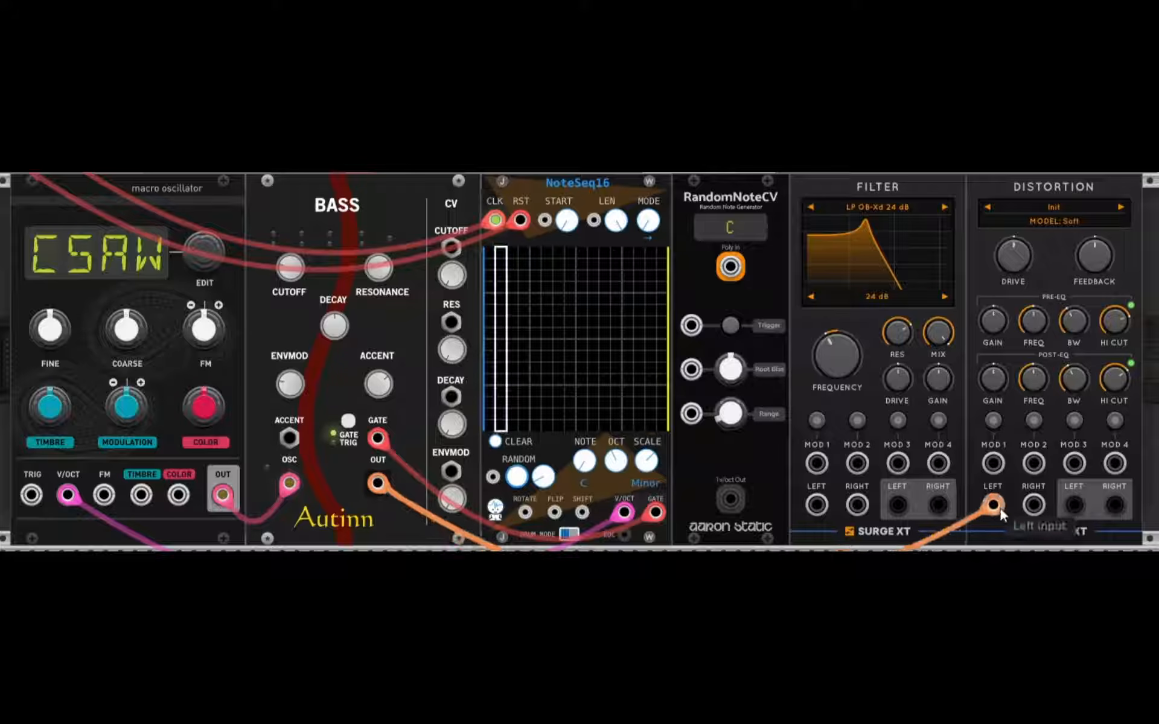
drag(1056, 189, 856, 200)
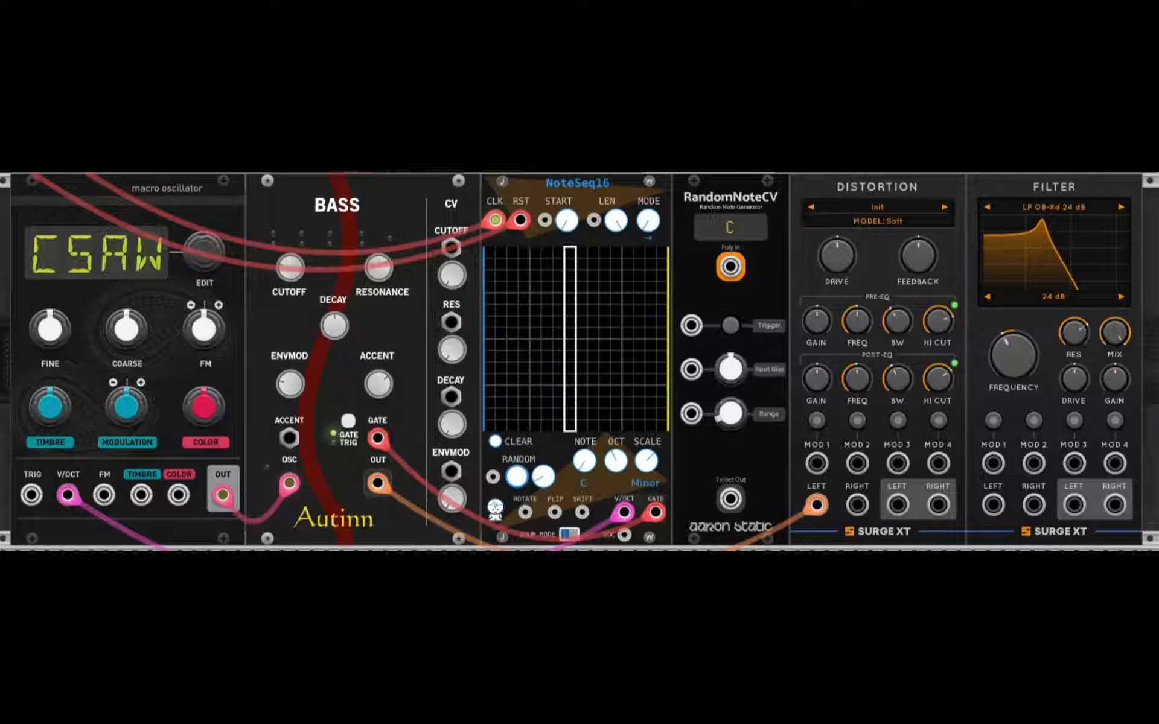
drag(897, 505, 992, 507)
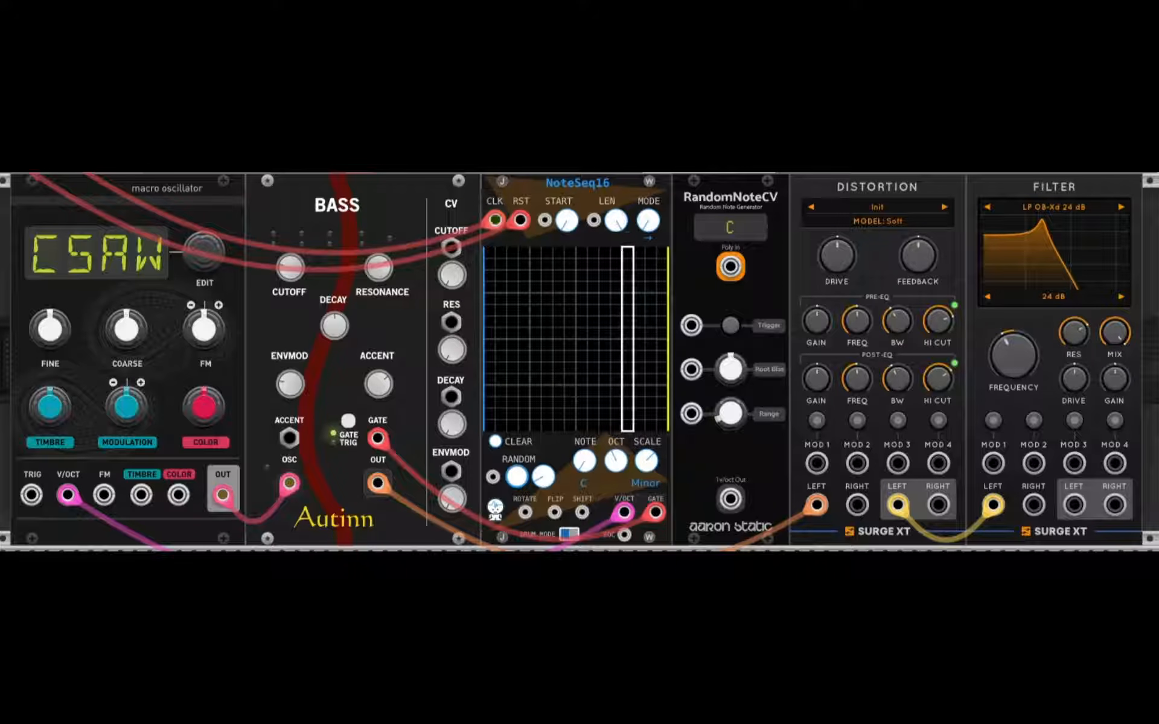
drag(1074, 505, 798, 192)
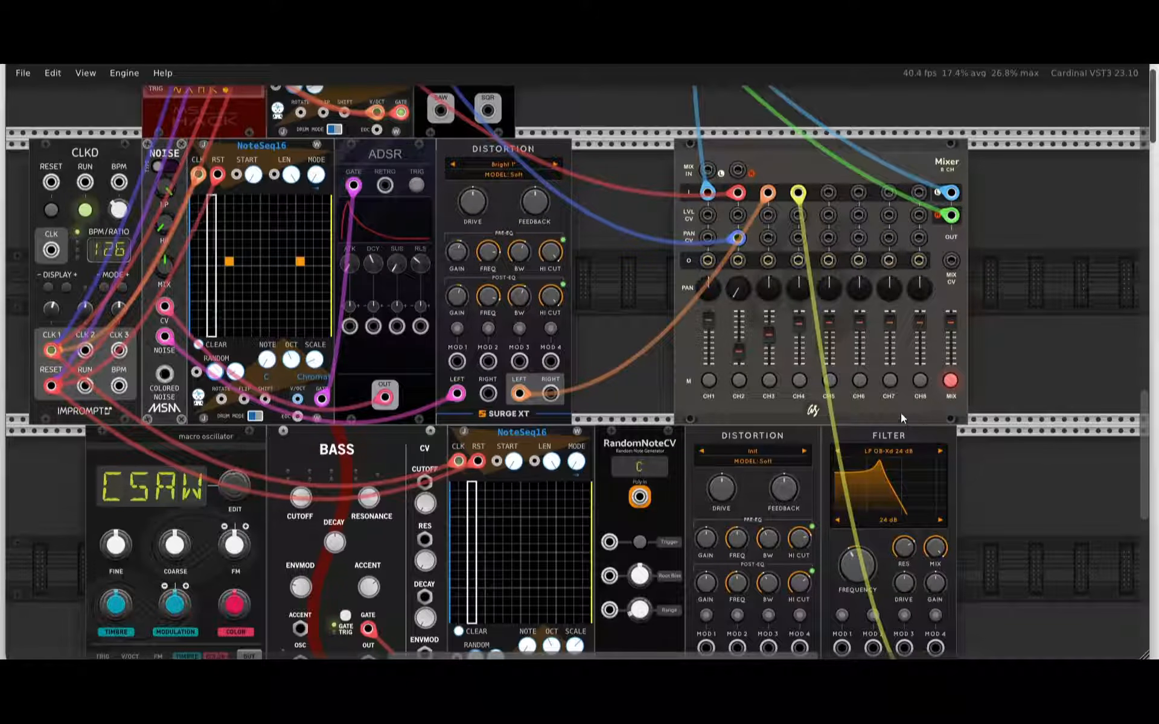
Unmute the mixer's main mix and mute channels 1, 2 and 3 to isolate the bass channel.
click(951, 380)
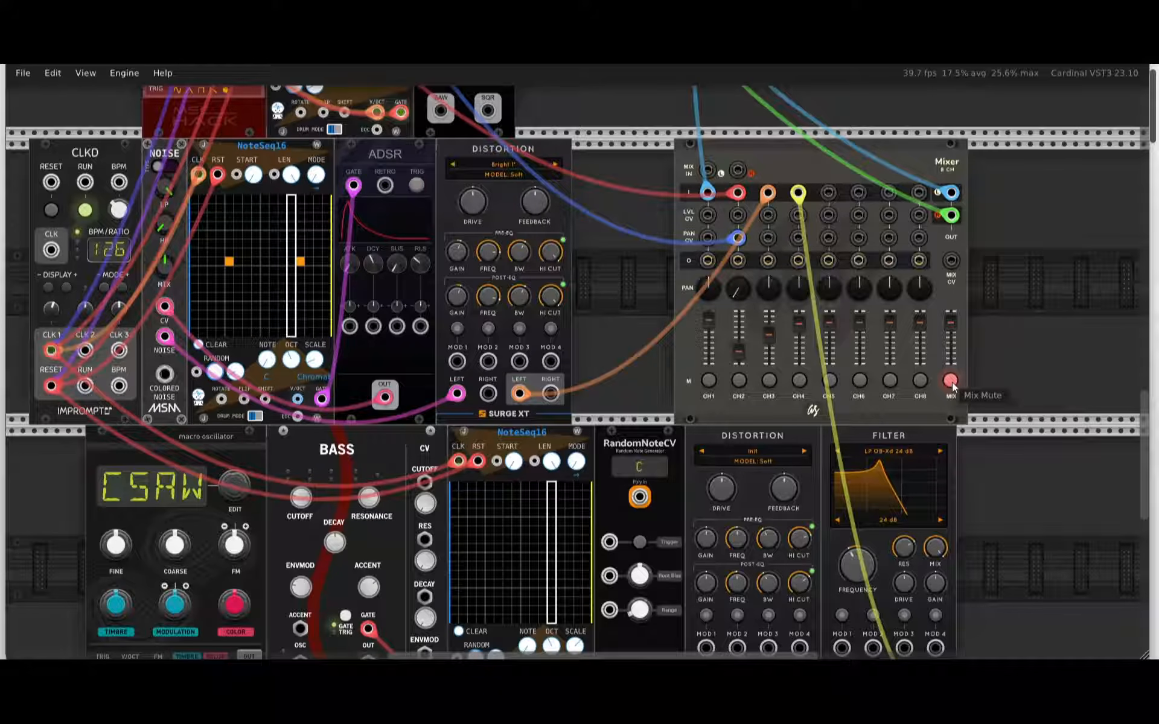
click(710, 380)
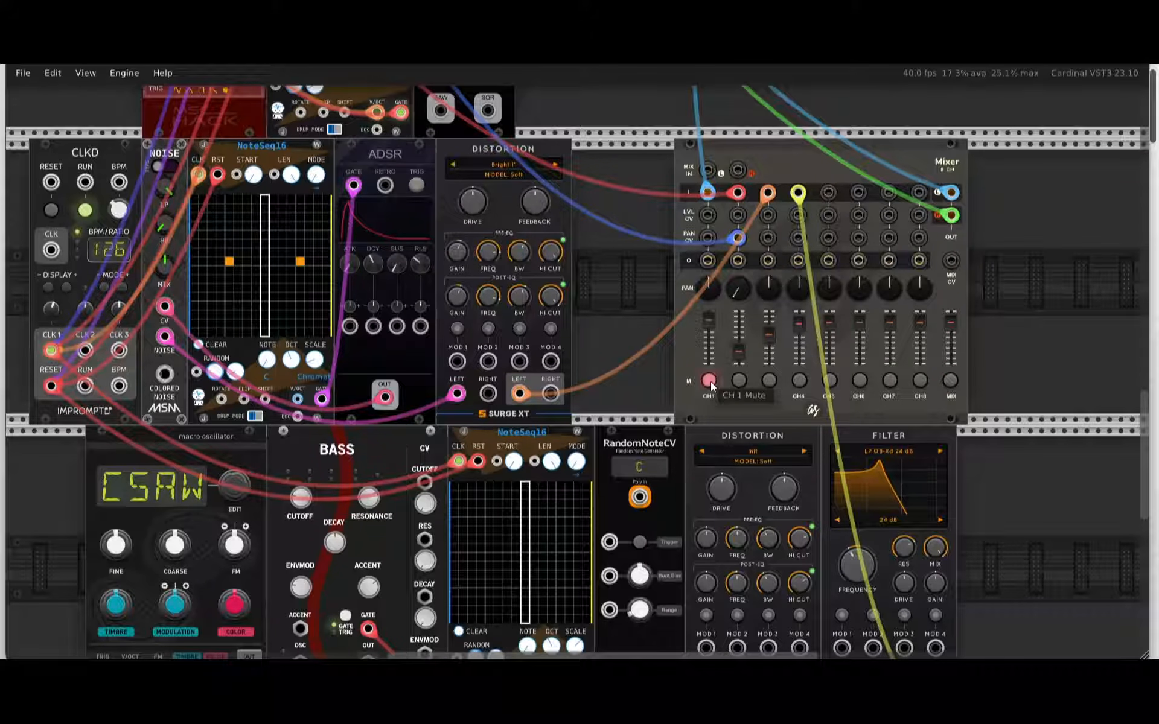
click(769, 380)
click(740, 380)
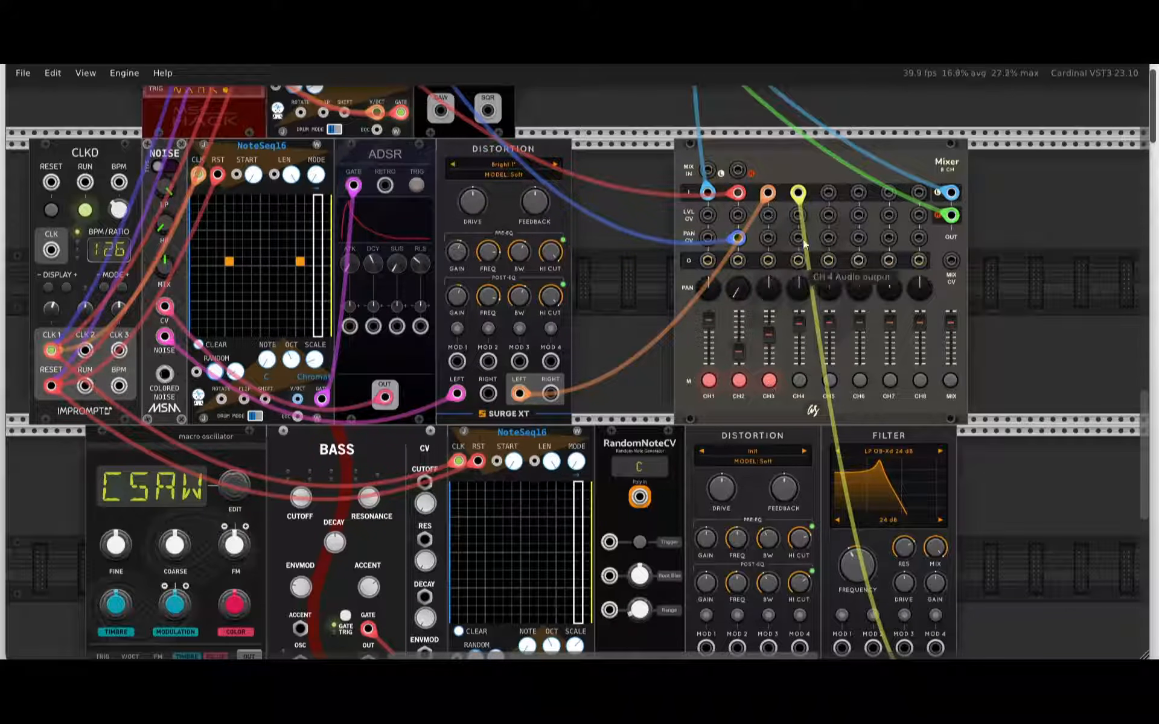
Try a short hand-placed pattern of five notes in the new NoteSeq16 grid.
scroll(1060, 528, down, 3)
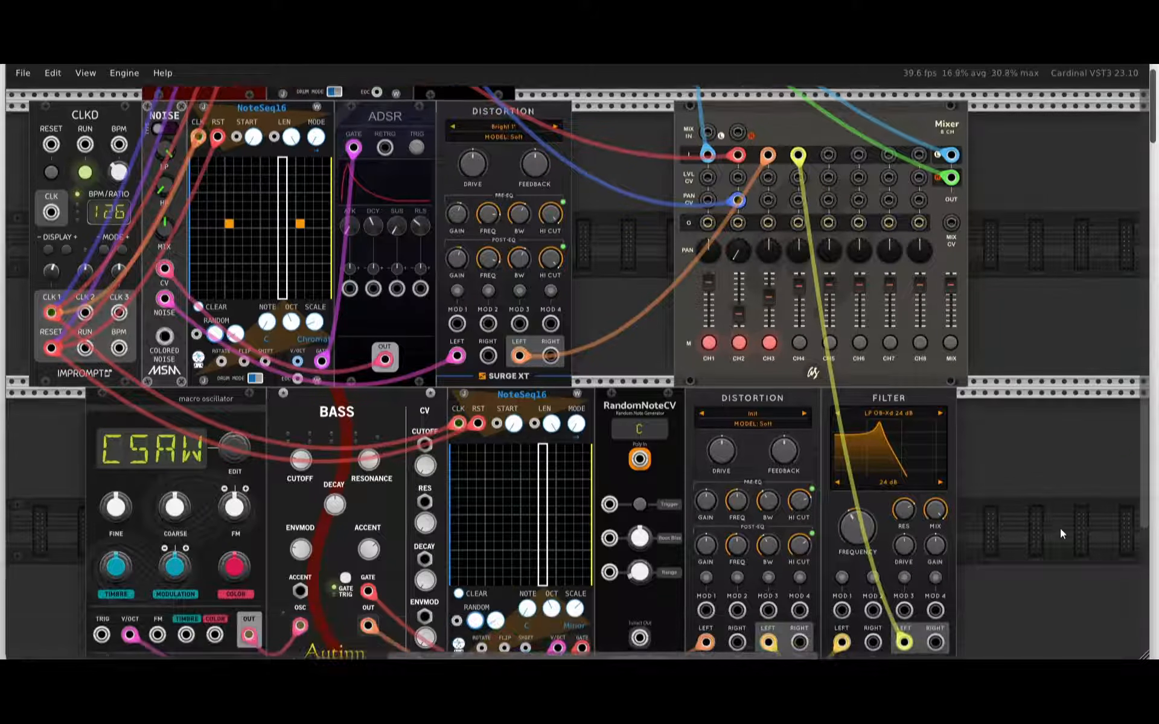
scroll(1060, 529, down, 4)
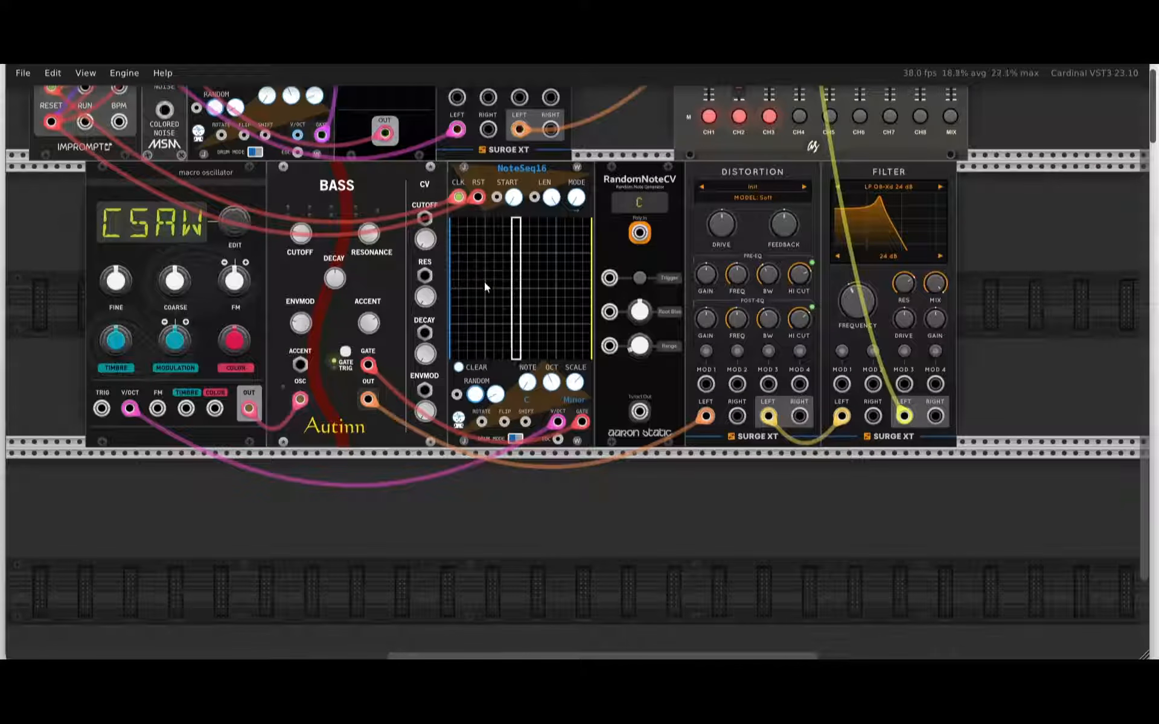
click(457, 284)
click(472, 284)
click(506, 284)
click(540, 284)
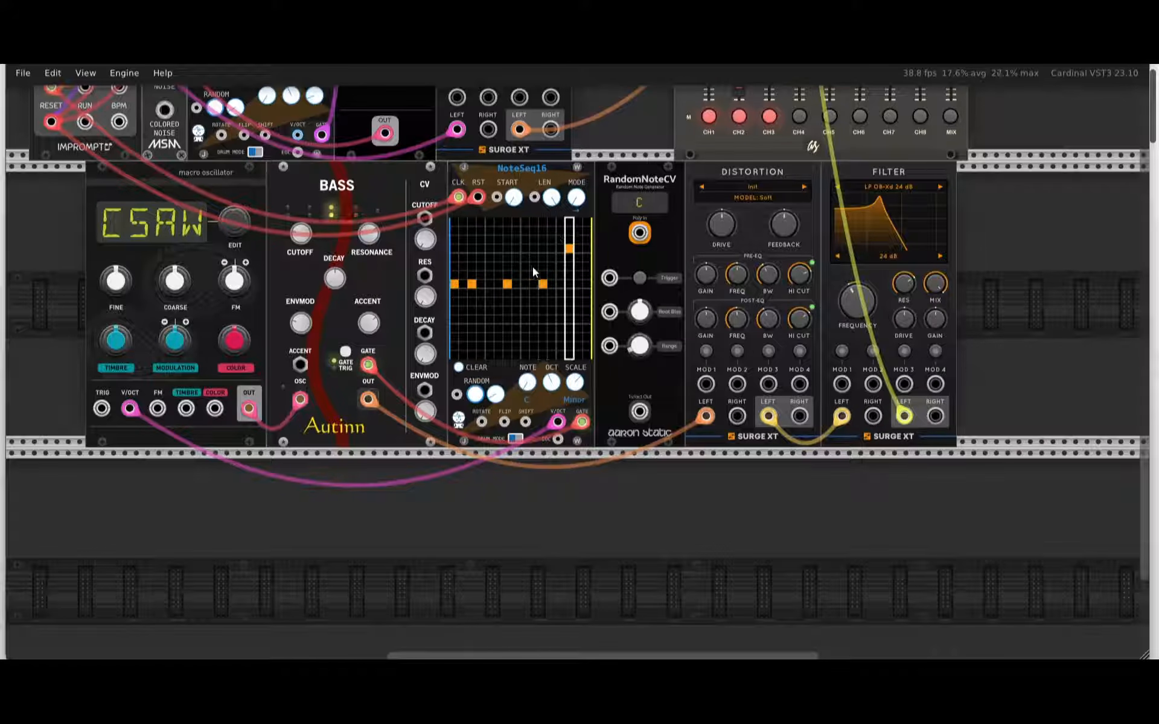
click(570, 249)
Erase all the test notes from the new NoteSeq16 grid.
click(544, 282)
click(502, 283)
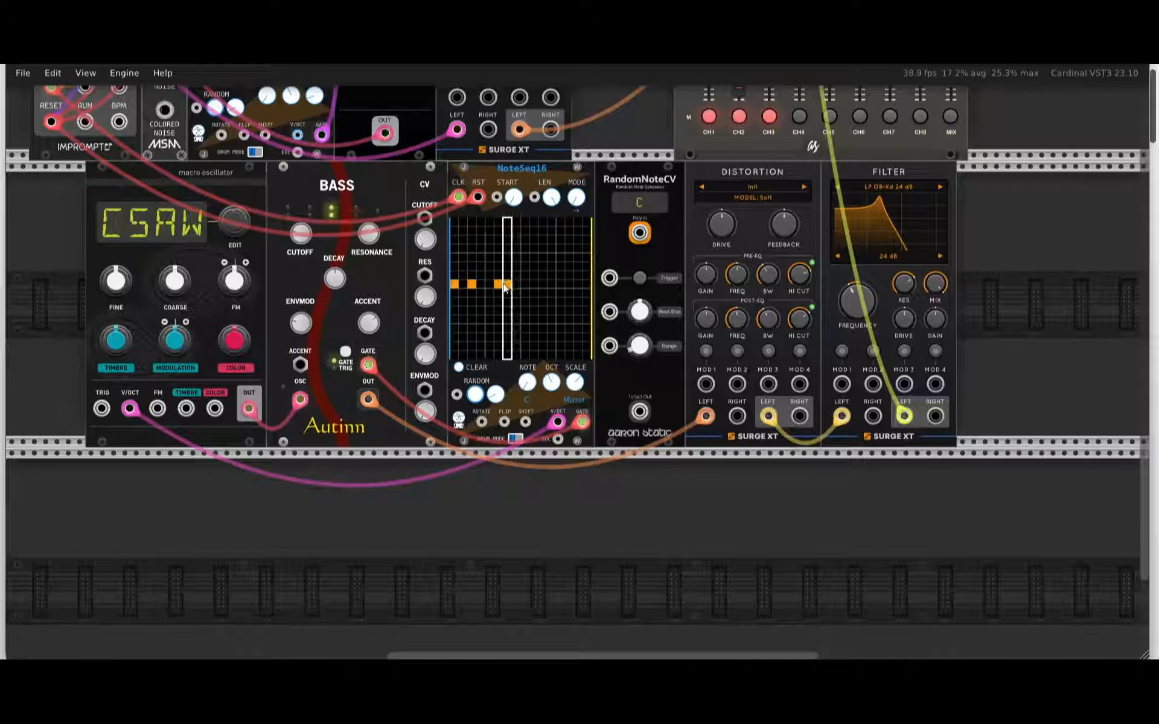
click(503, 284)
click(472, 284)
click(455, 285)
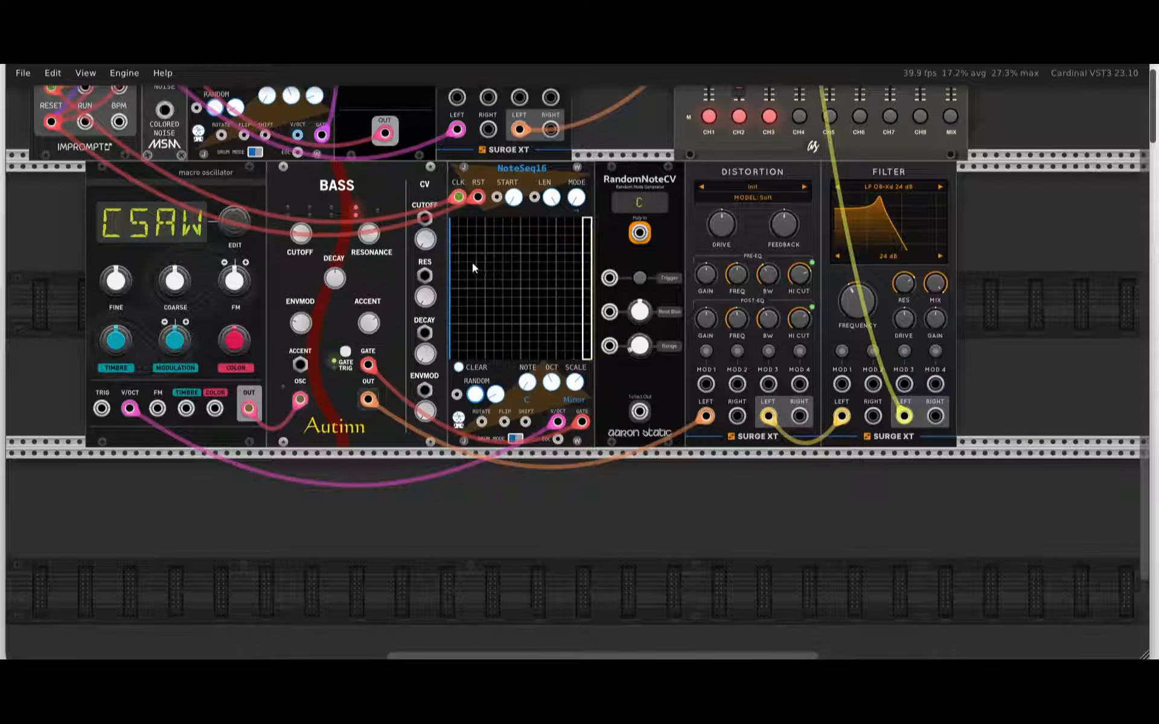
Try a continuous run of notes across the new NoteSeq16 grid, and erase it.
drag(473, 263, 585, 278)
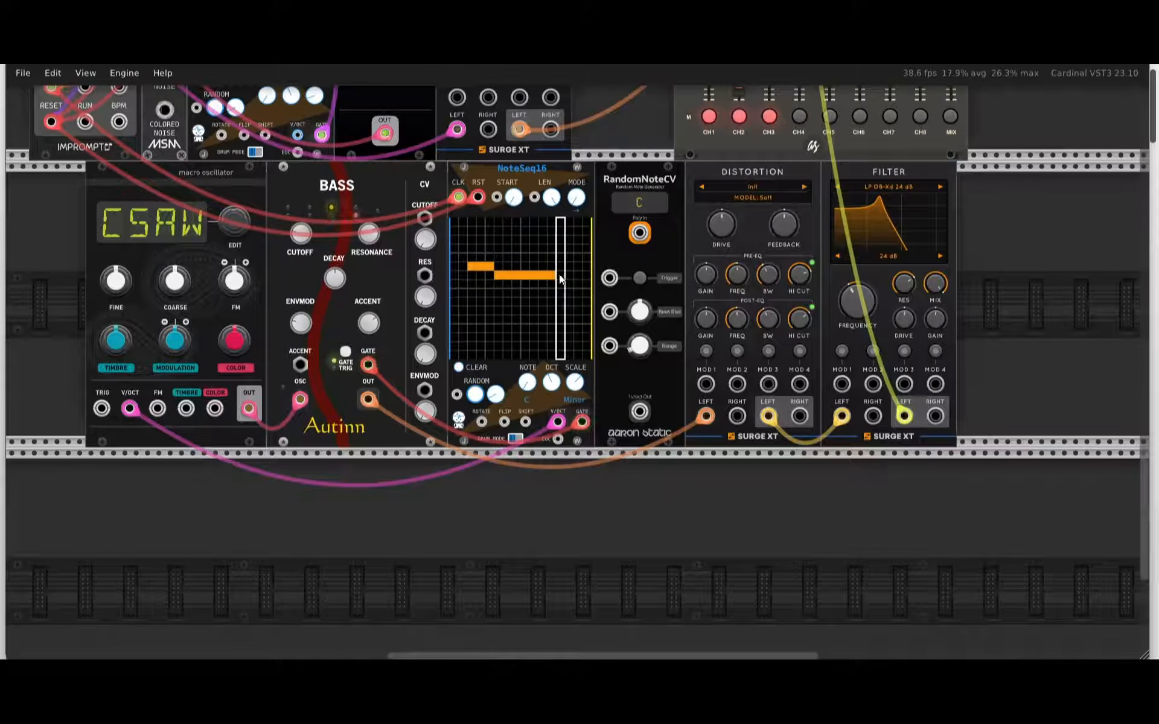
click(476, 267)
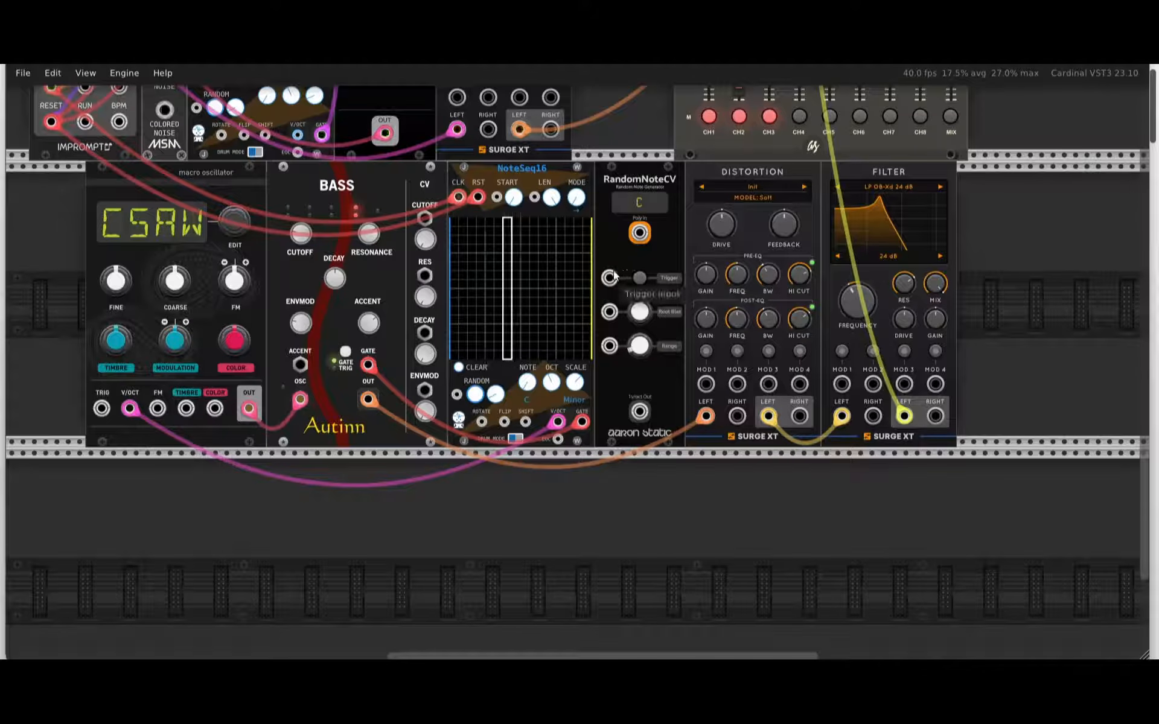
Patch a second cable from the new NoteSeq16's gate output into RandomNoteCV's trigger input.
scroll(608, 277, up, 4)
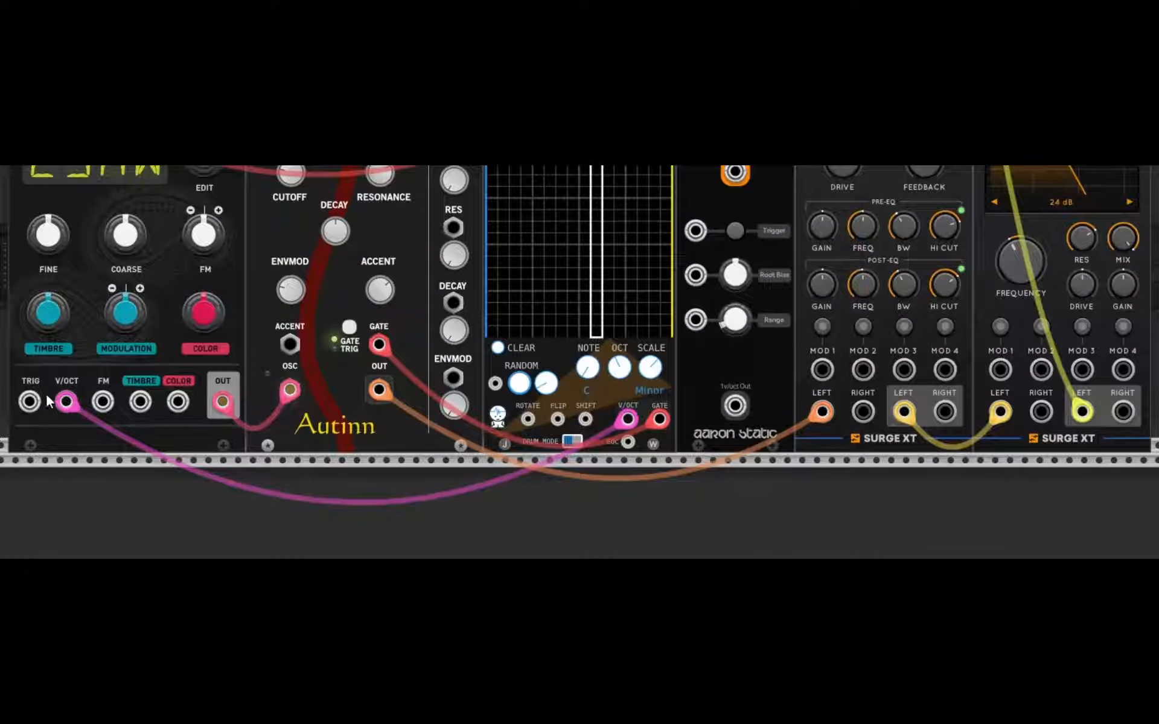
drag(29, 401, 698, 233)
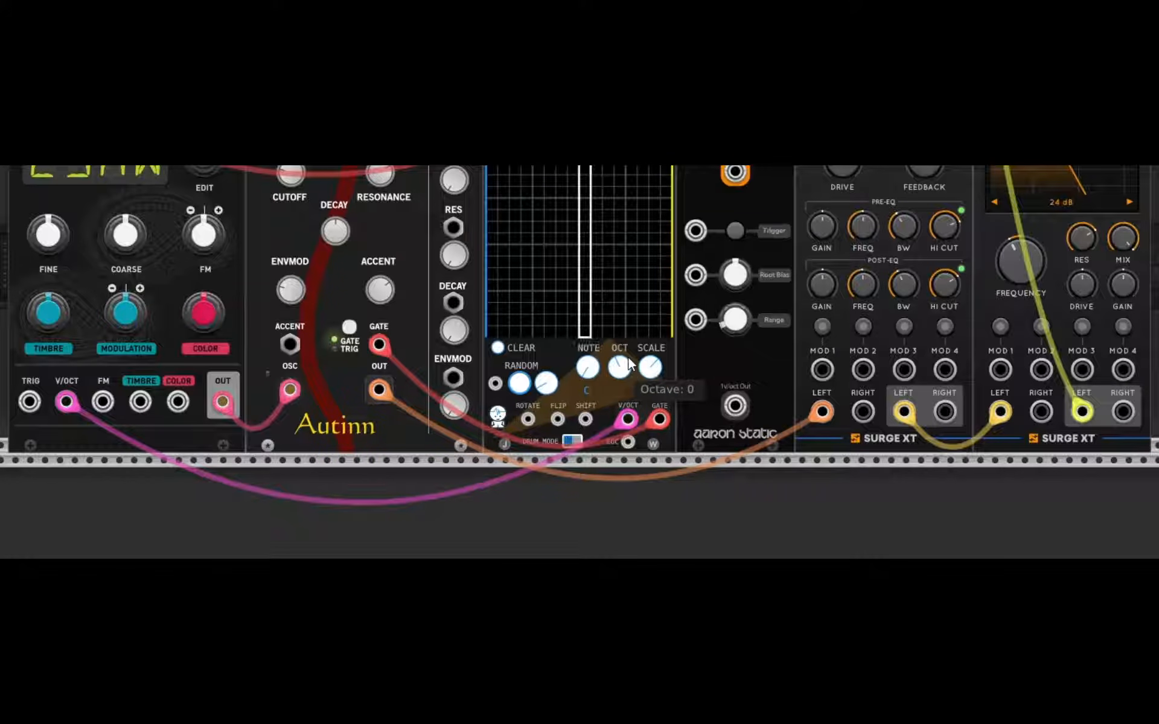
right_click(658, 418)
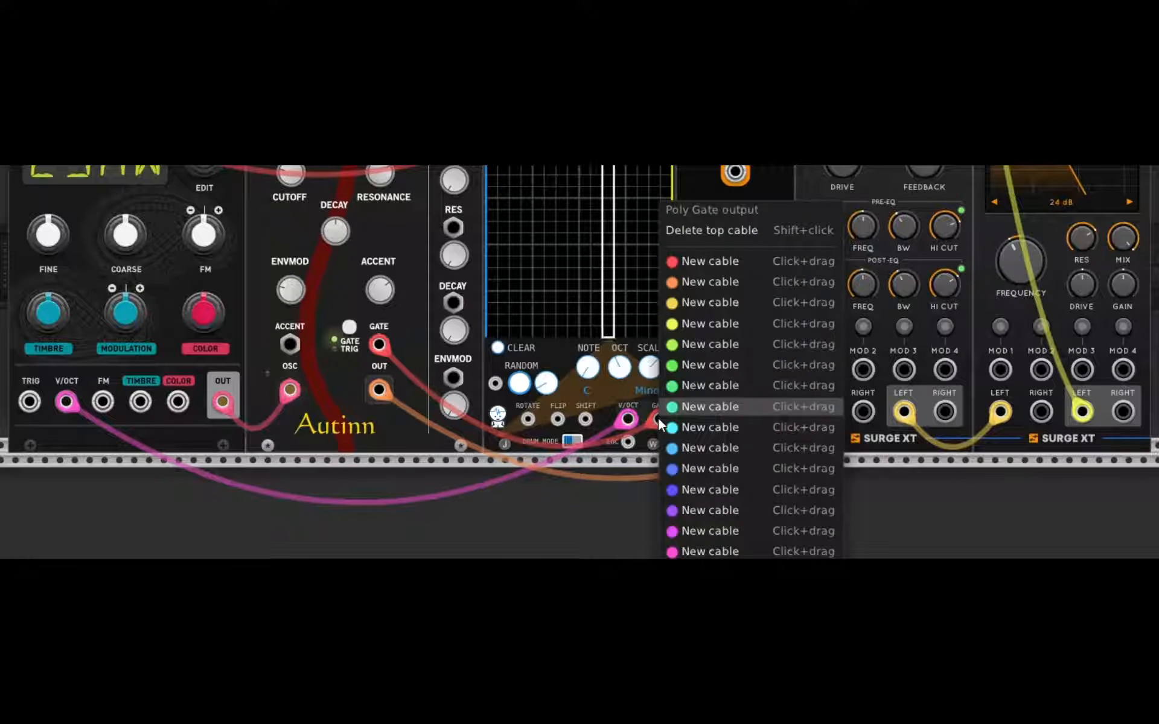
click(715, 267)
click(695, 230)
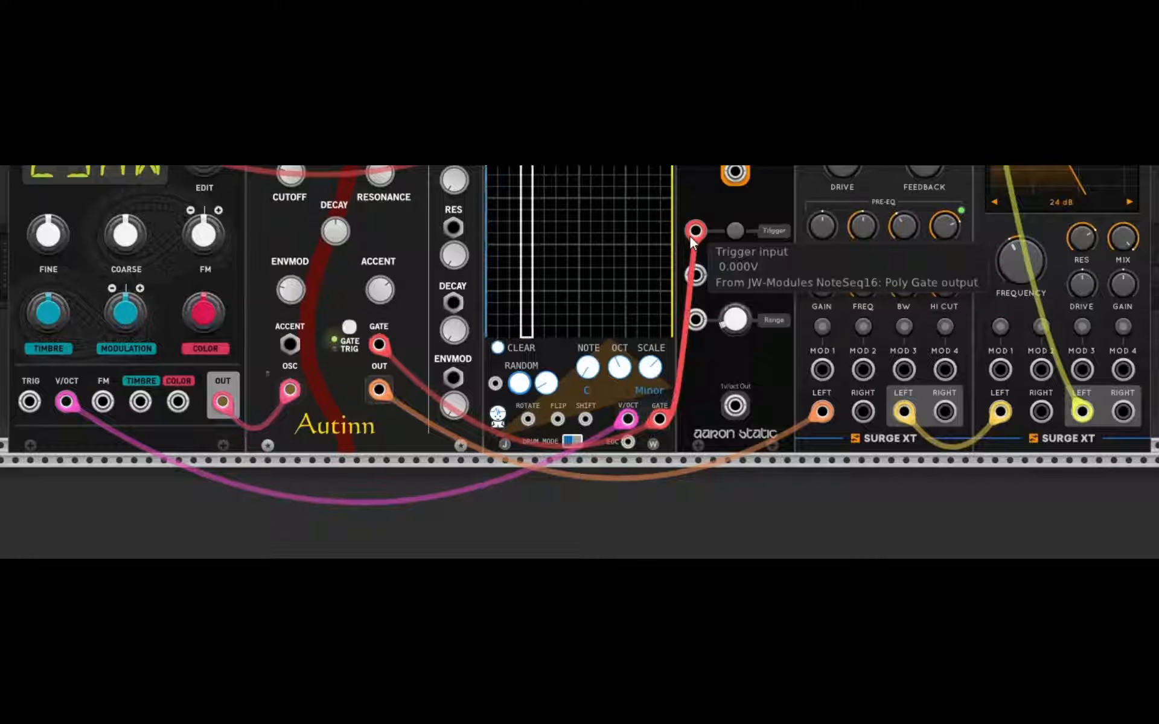
Randomize the new NoteSeq16's notes while trying RandomNoteCV's output on its random input, and remove that cable.
drag(735, 406, 496, 384)
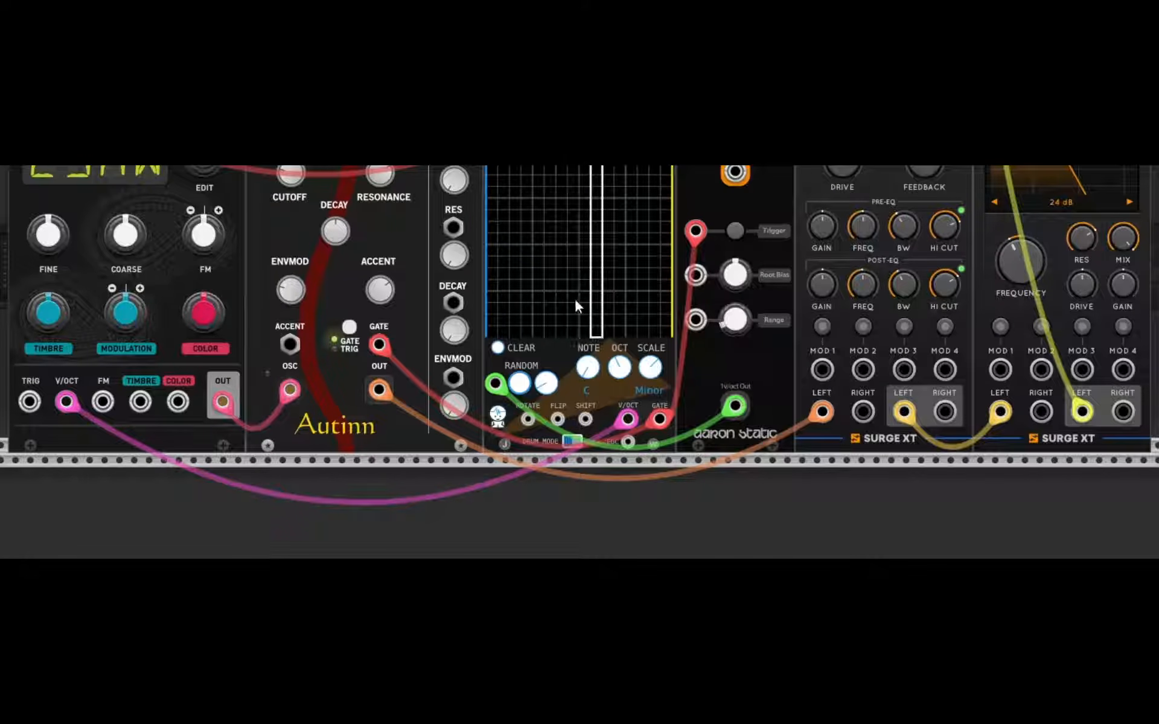
click(519, 383)
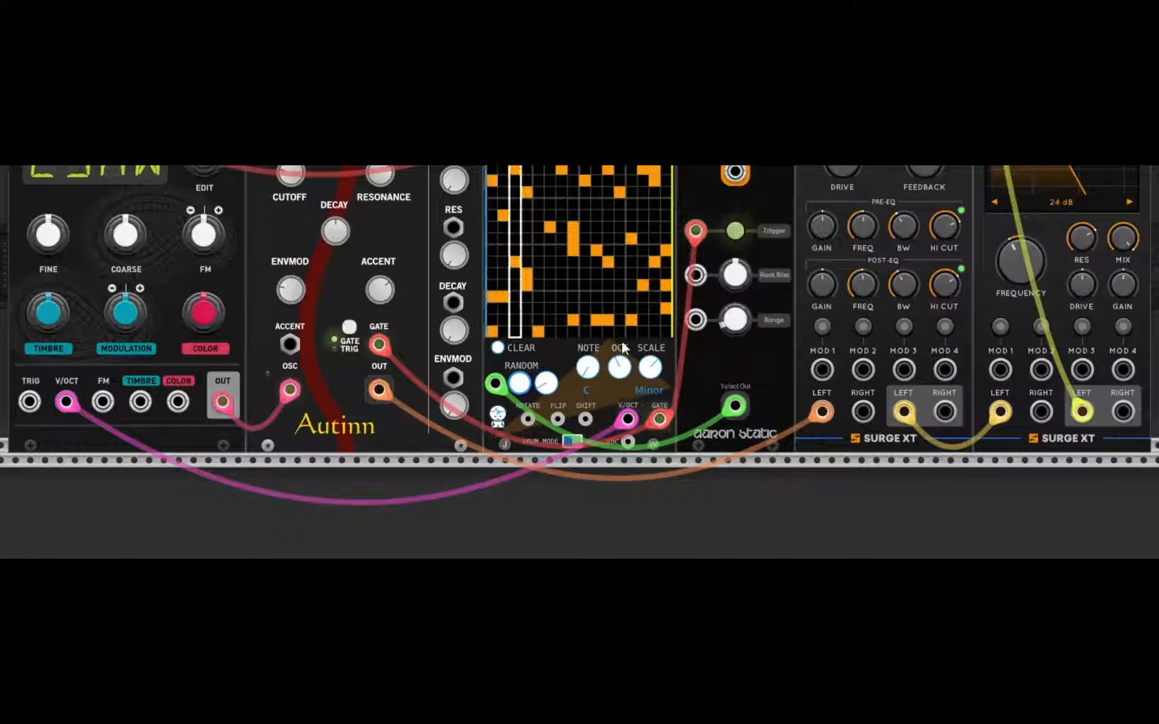
drag(495, 382, 737, 403)
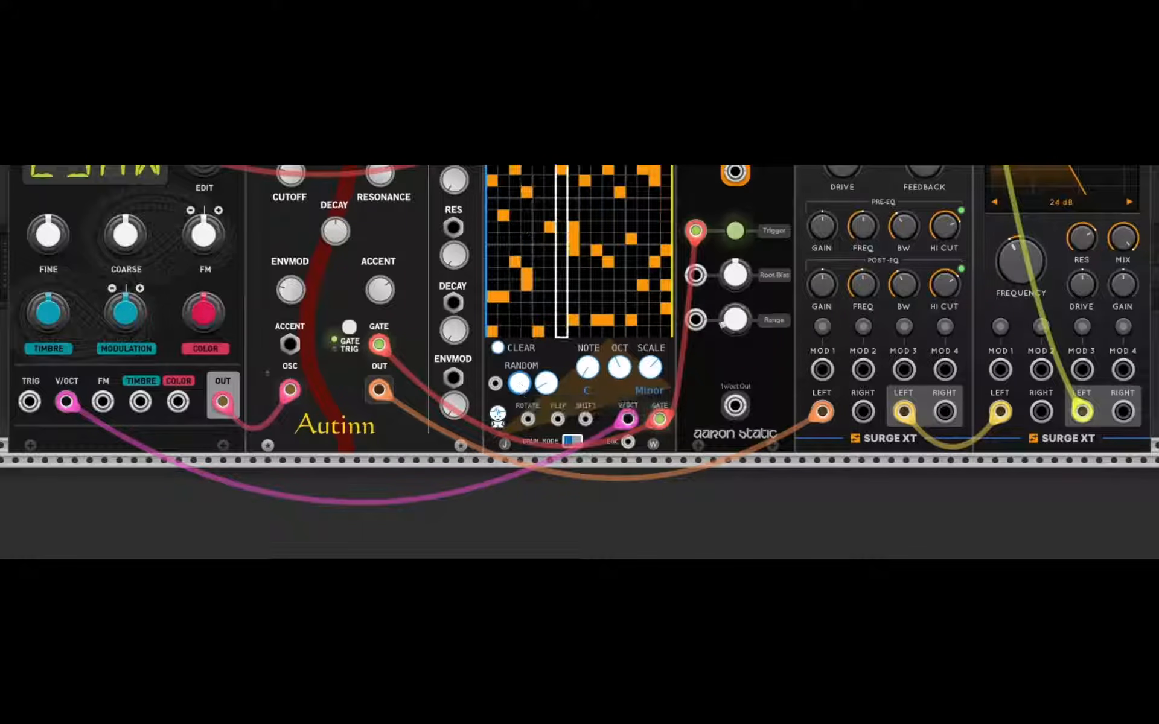
mouse_move(553, 382)
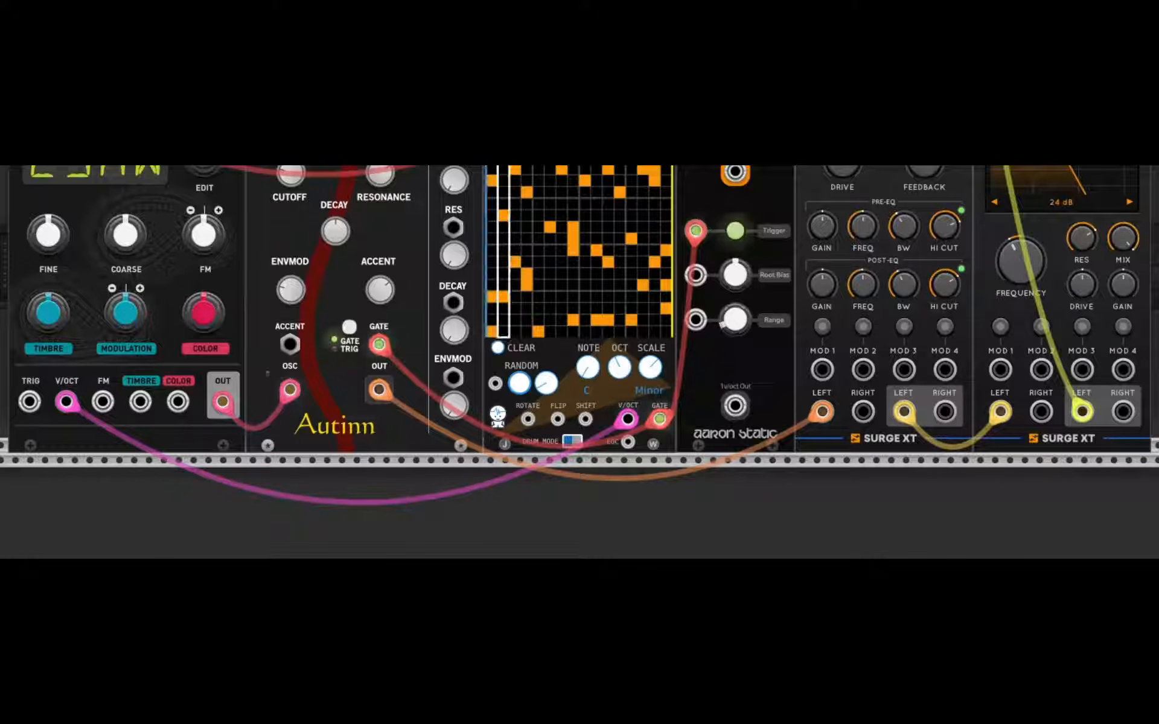
Lower the octave setting of the bass NoteSeq16 and check its scale setting.
drag(620, 375, 628, 462)
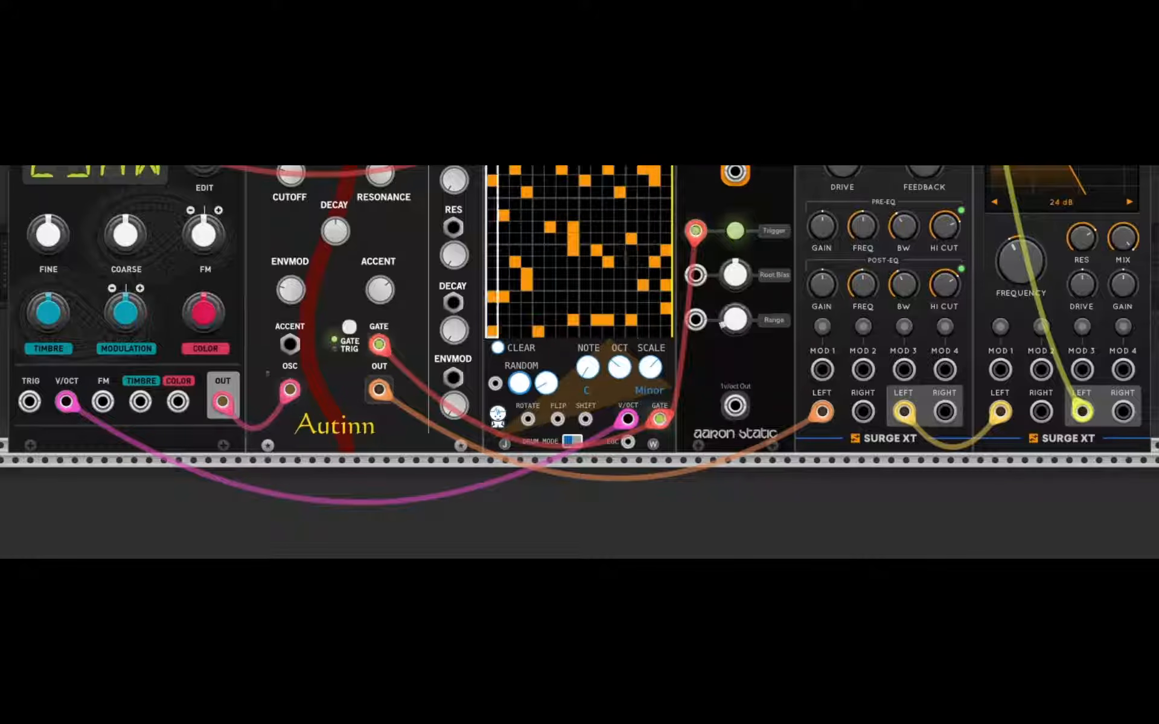
mouse_move(610, 378)
mouse_move(654, 369)
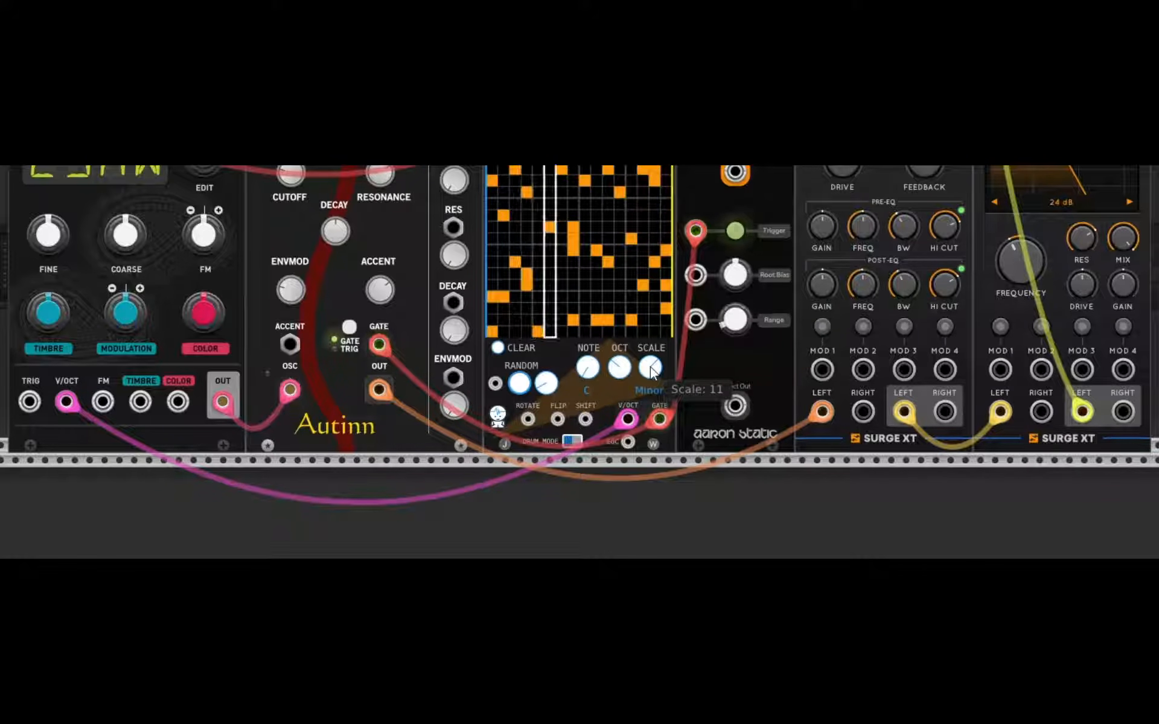
mouse_move(659, 375)
mouse_down()
mouse_move(685, 247)
mouse_move(635, 616)
mouse_move(661, 352)
mouse_up()
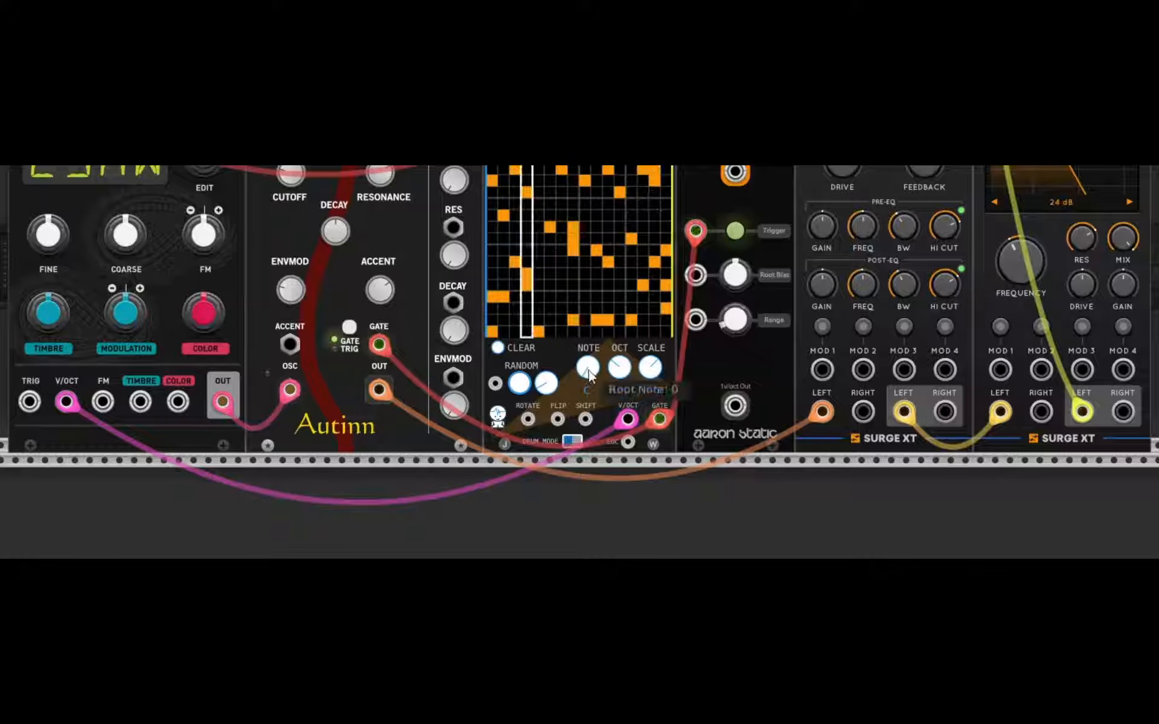
Try higher root notes on the bass NoteSeq16 and return the root note to C.
drag(582, 255, 613, 167)
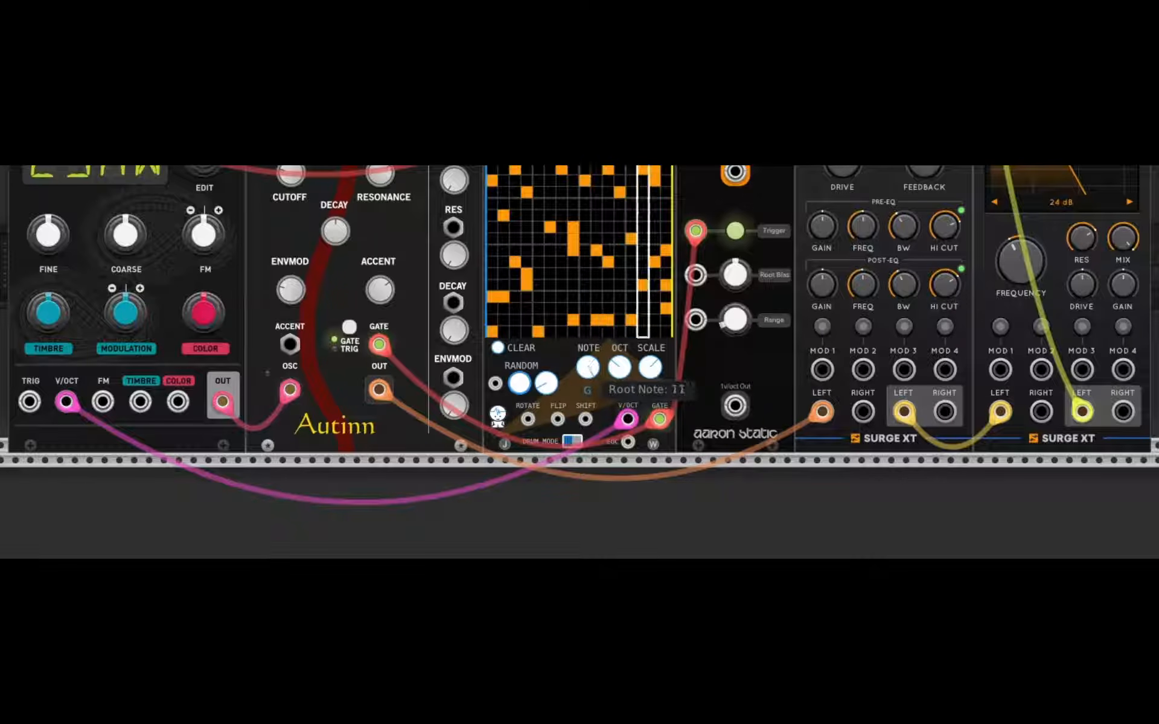
drag(592, 367, 596, 557)
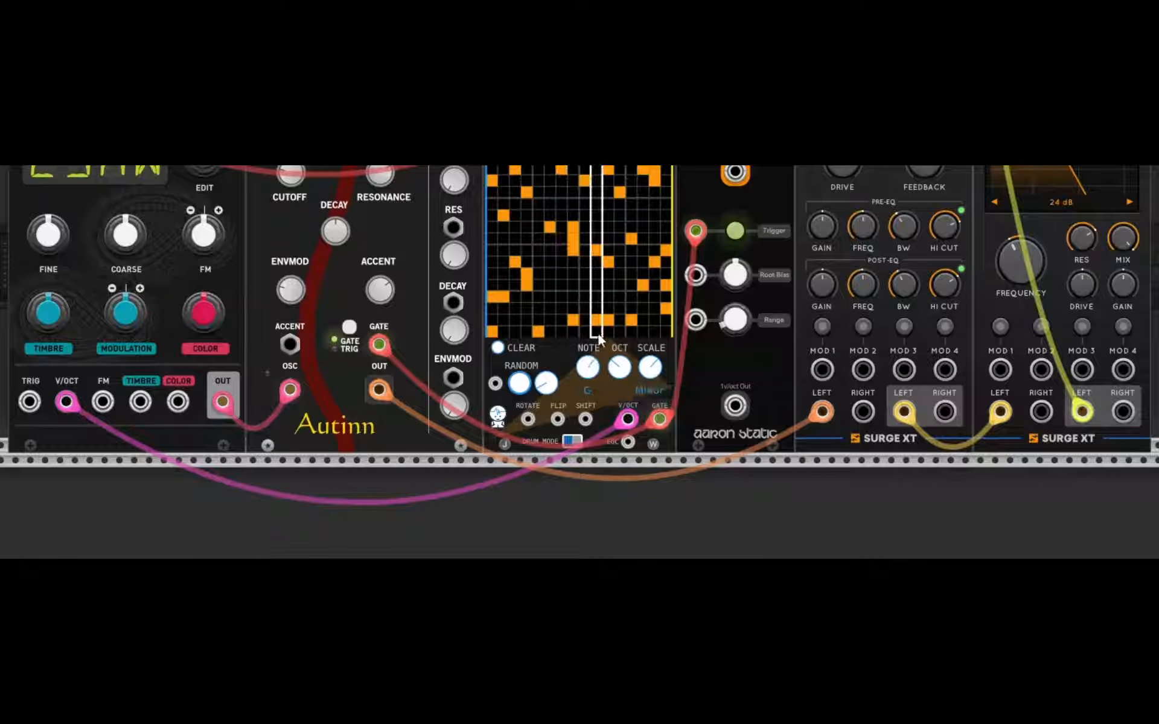
drag(588, 365, 599, 556)
drag(588, 366, 614, 557)
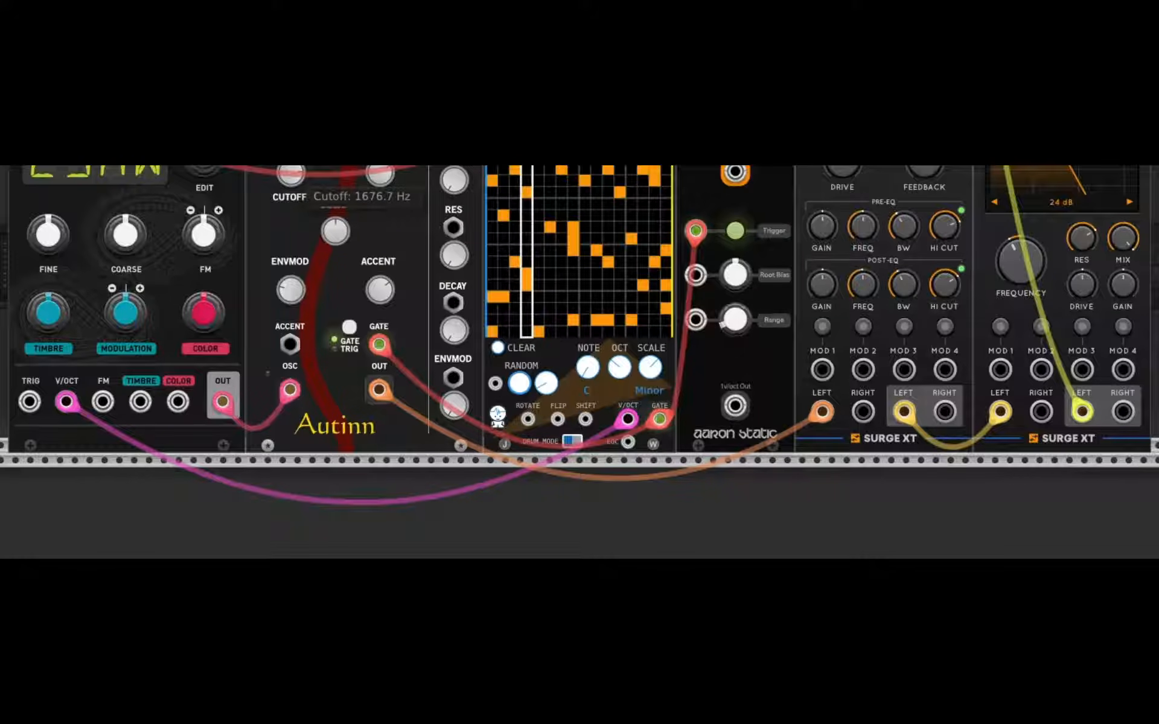
Shorten the decay on the BASS module well below its middle setting.
mouse_move(1046, 256)
mouse_move(845, 166)
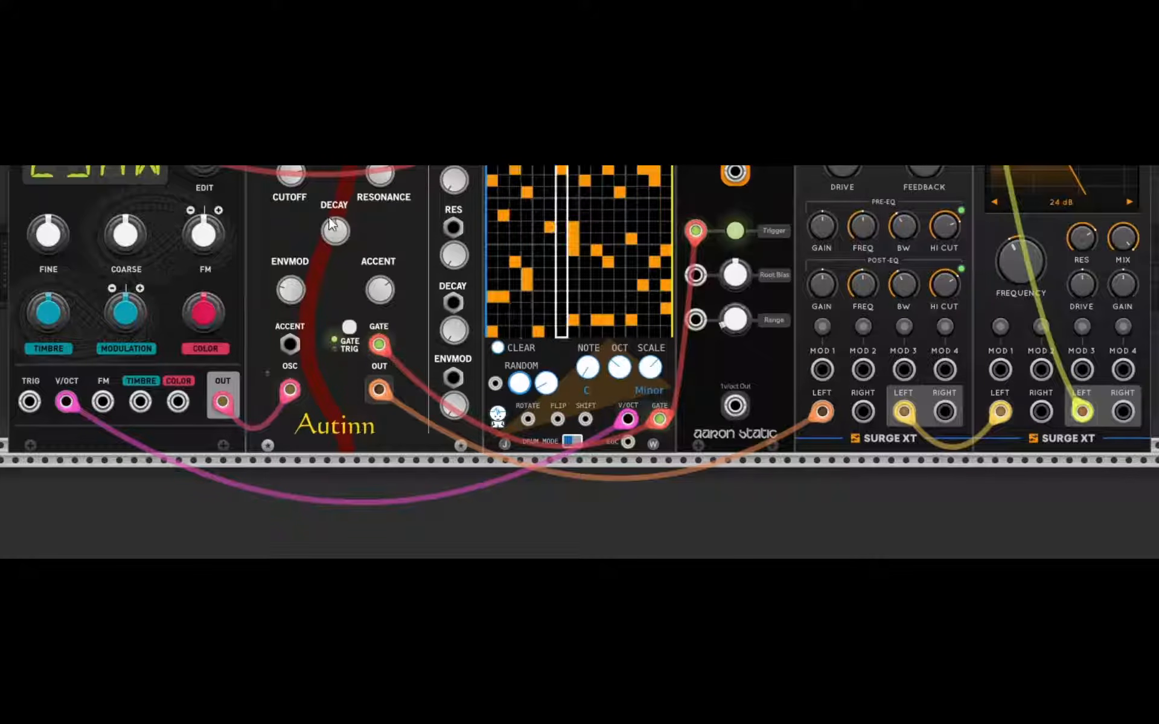
drag(331, 224, 333, 256)
drag(289, 349, 209, 497)
drag(237, 308, 192, 412)
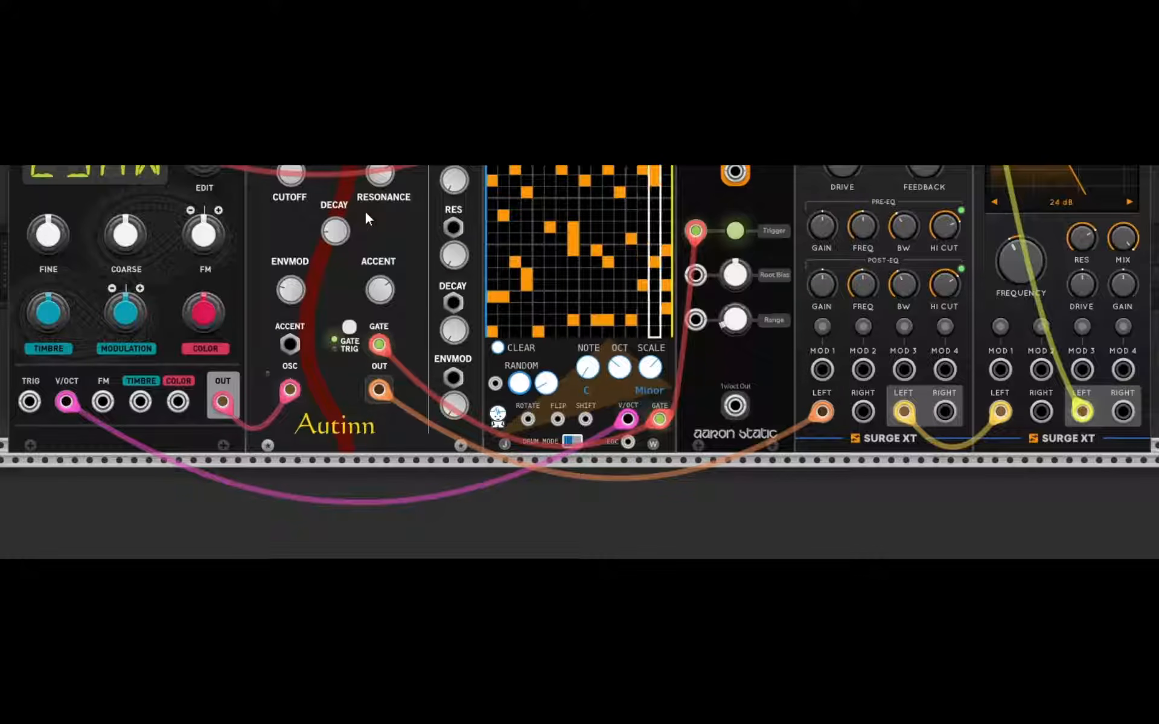
mouse_move(334, 237)
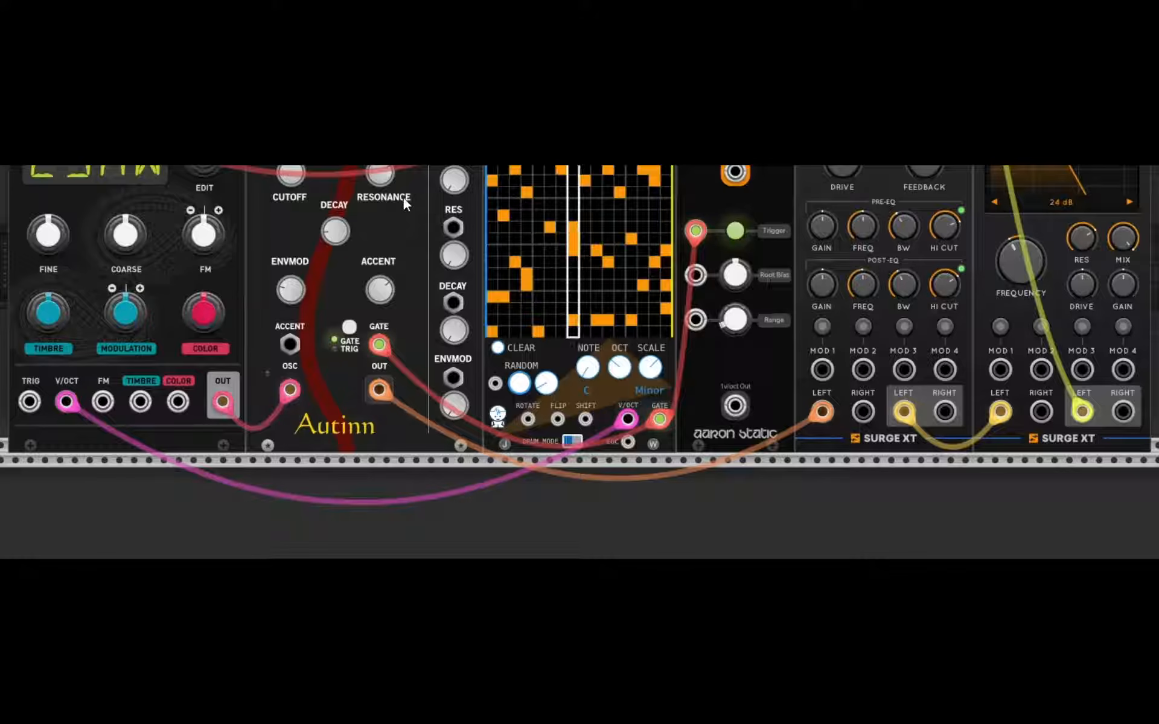
mouse_move(308, 165)
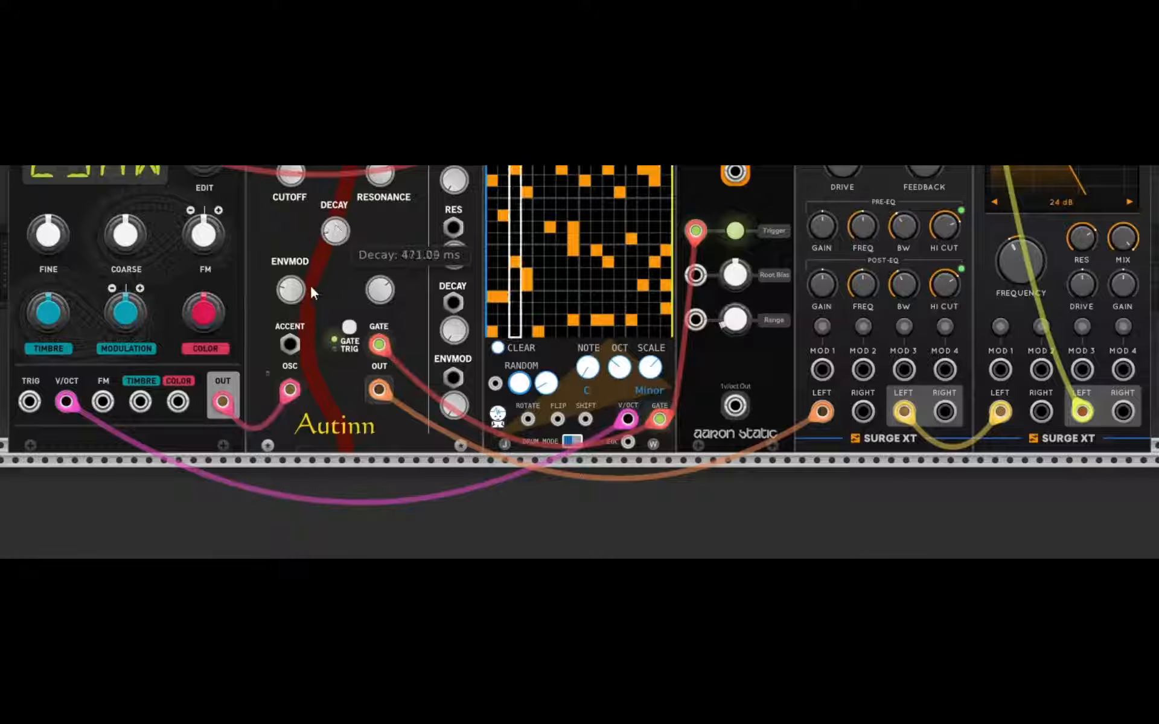
Set the BASS module's cutoff to 362.81 Hz and lengthen its decay to 683.61 ms.
drag(297, 351, 323, 238)
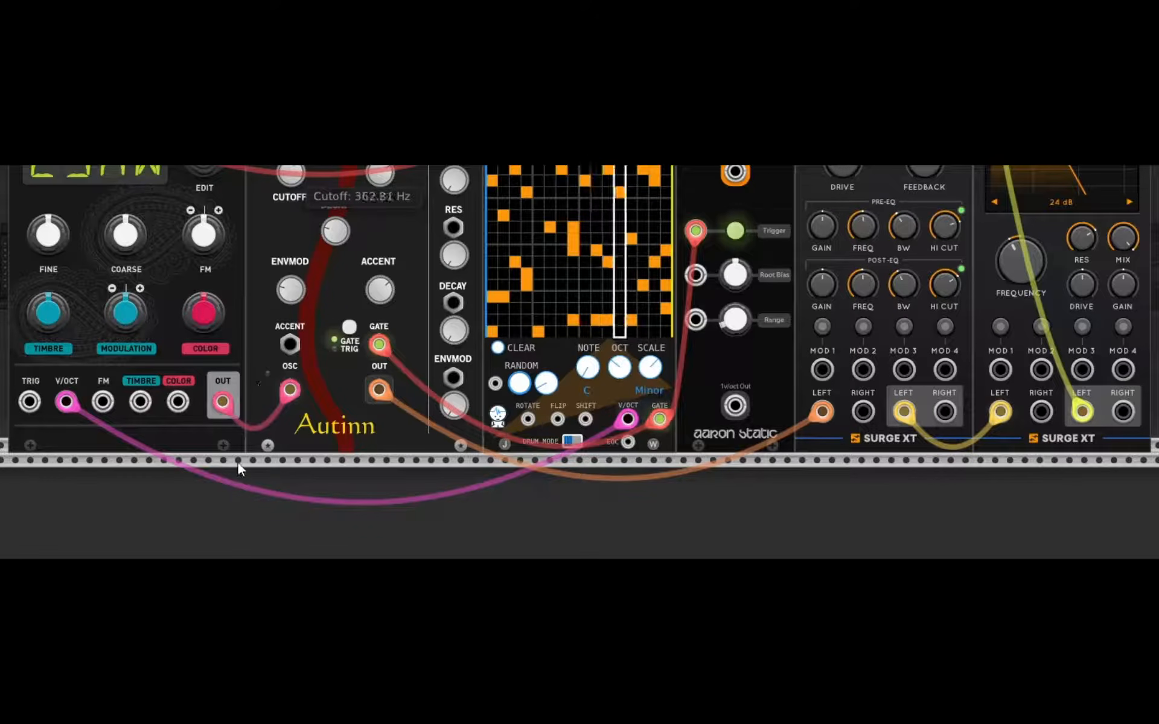
mouse_move(335, 223)
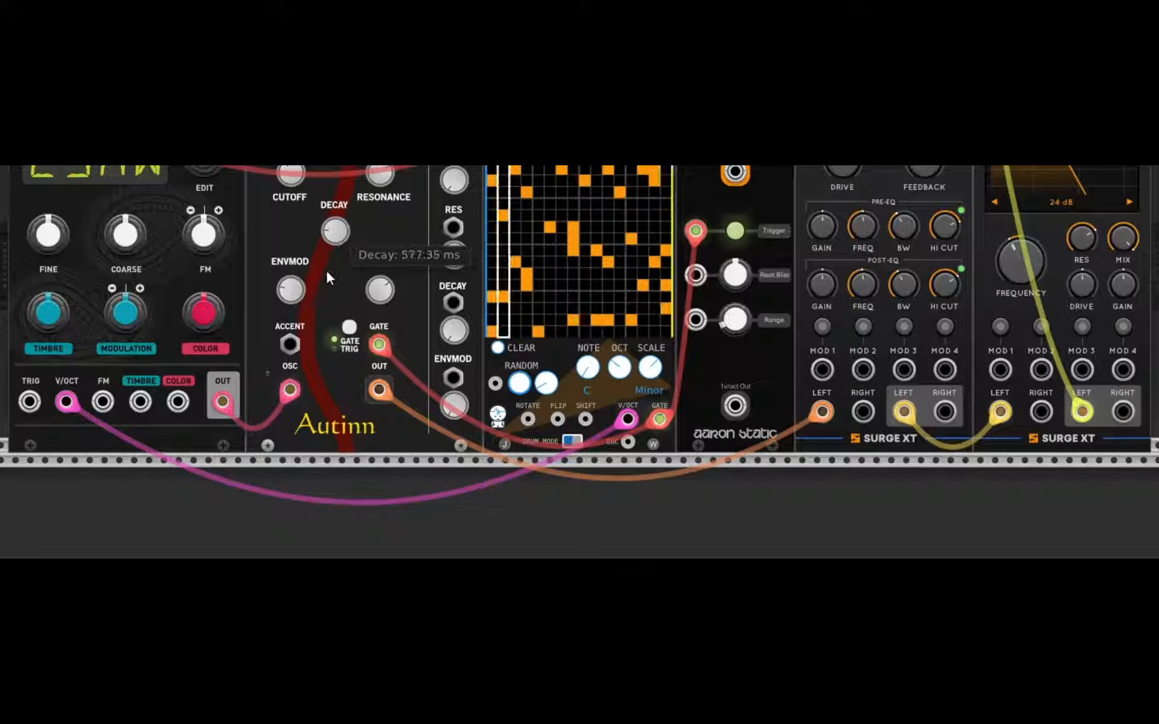
drag(294, 446, 296, 380)
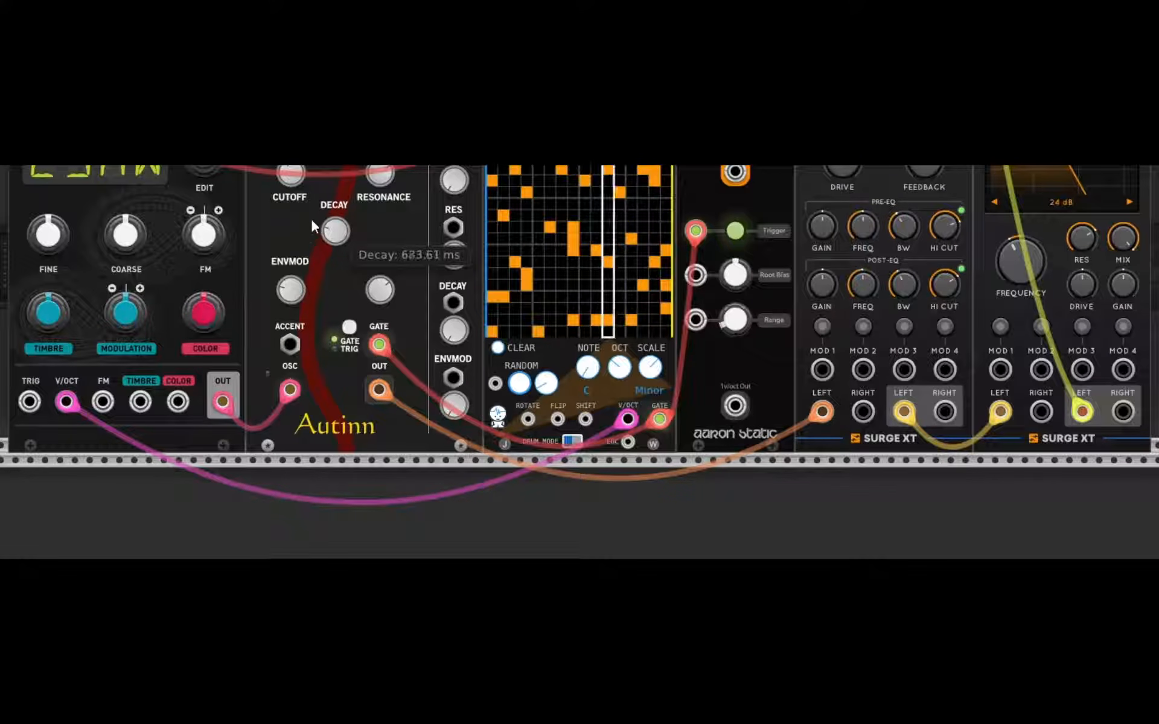
Adjust the resonance and envelope modulation on the BASS module.
drag(387, 178, 299, 483)
drag(277, 559, 277, 564)
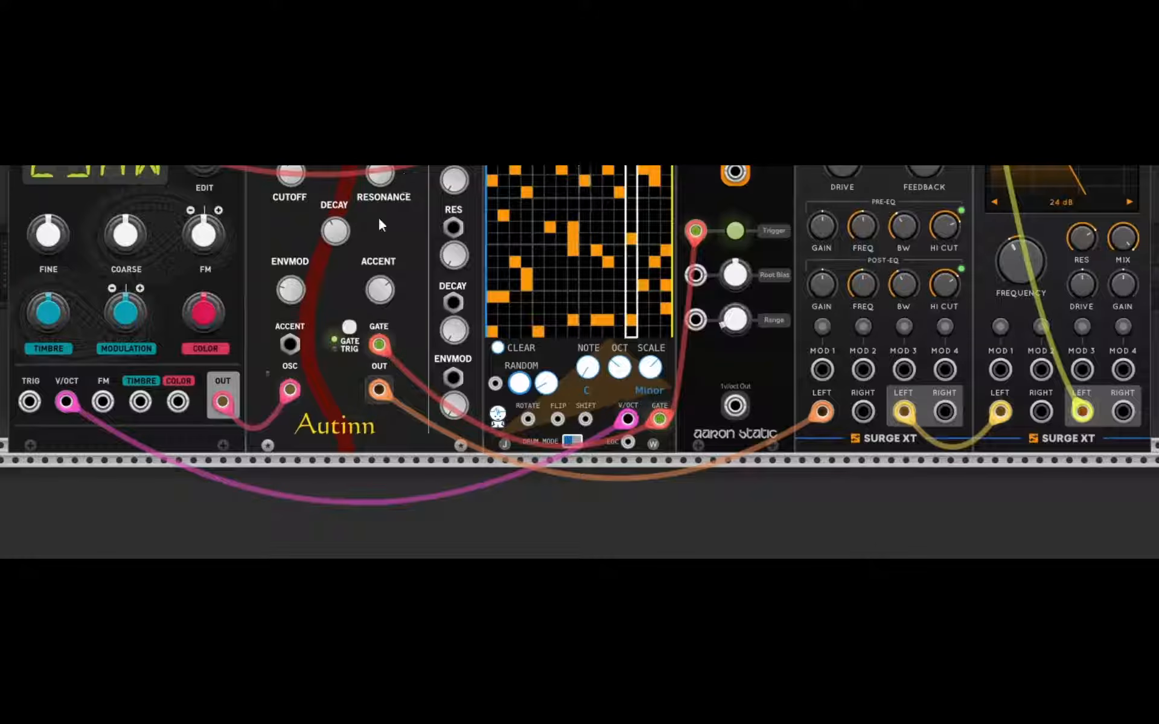
mouse_move(299, 298)
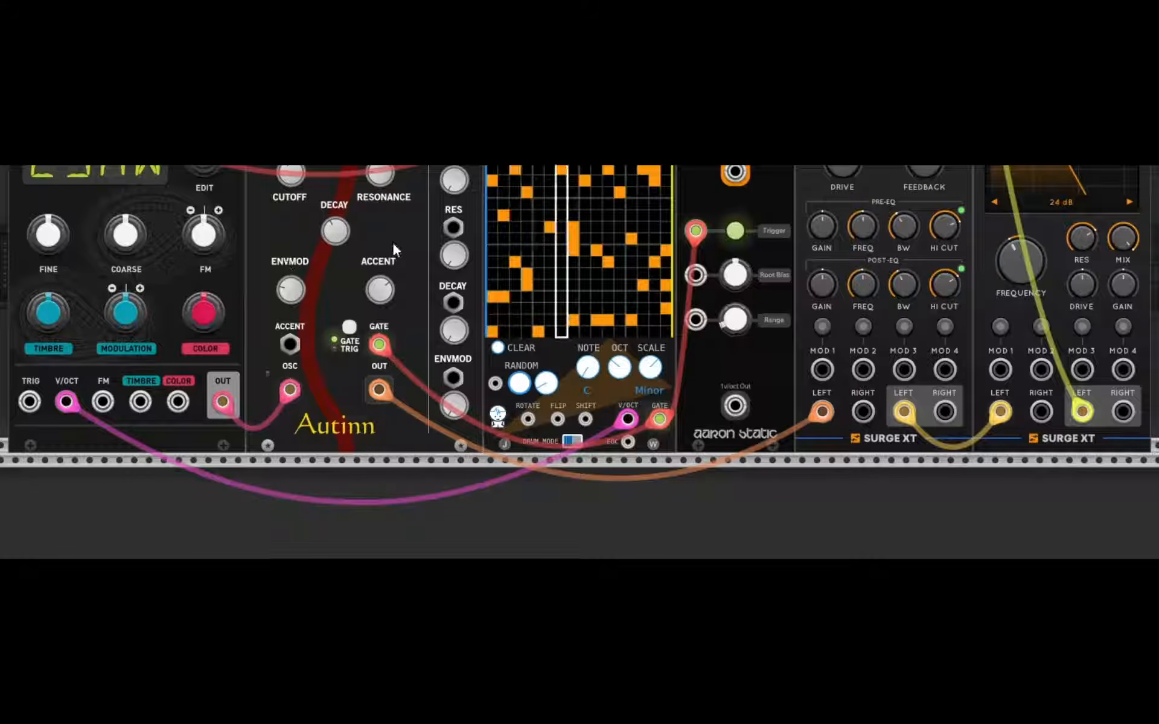
drag(293, 297, 292, 206)
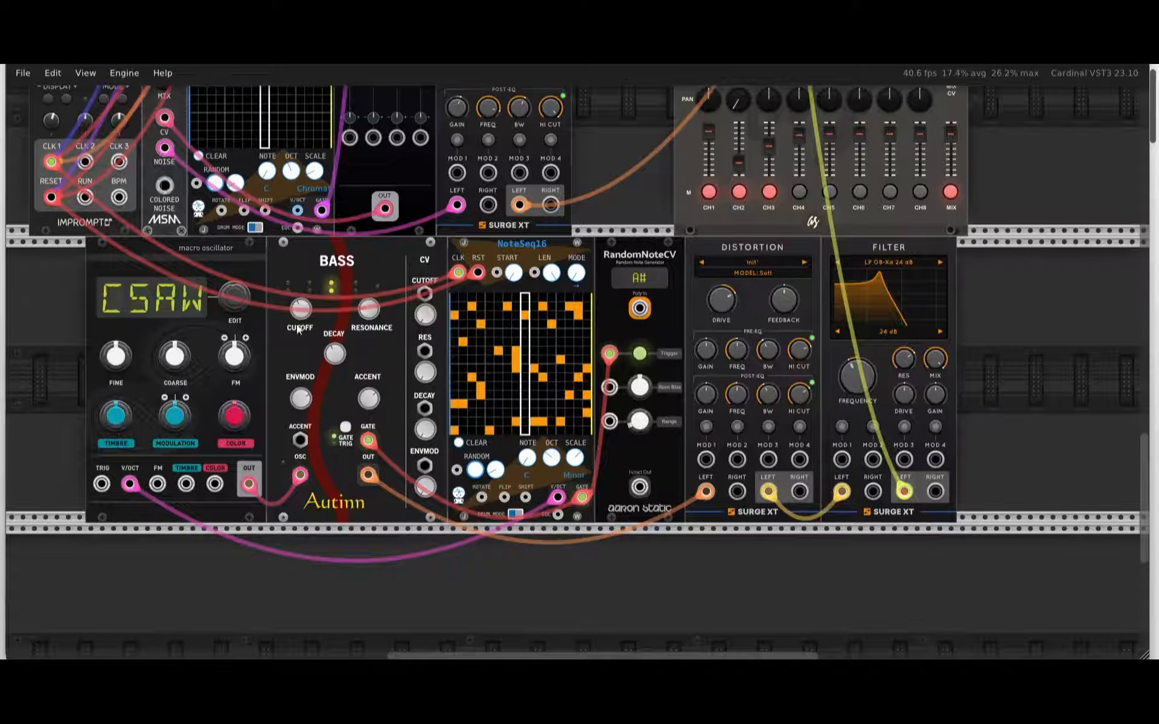
Fine-tune the BASS module's cutoff and mute the mixer's main mix.
mouse_move(300, 312)
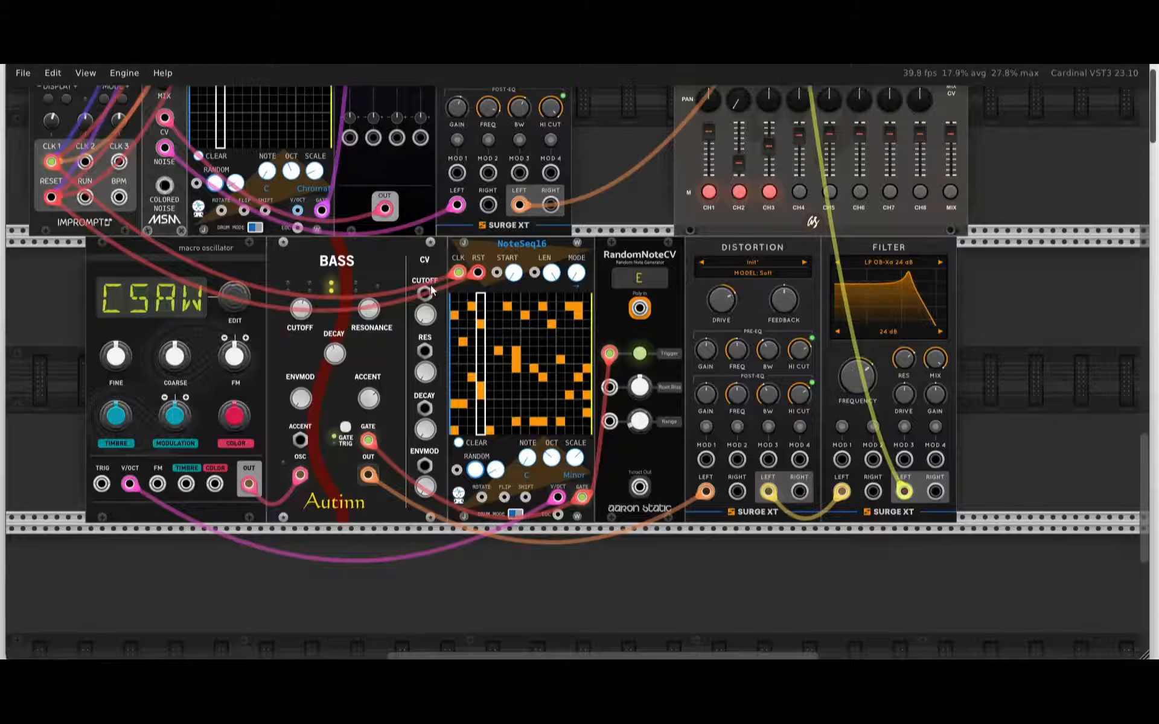
mouse_move(307, 313)
mouse_move(307, 313)
mouse_down()
mouse_move(274, 443)
mouse_move(272, 355)
mouse_move(347, 94)
mouse_move(296, 335)
mouse_up()
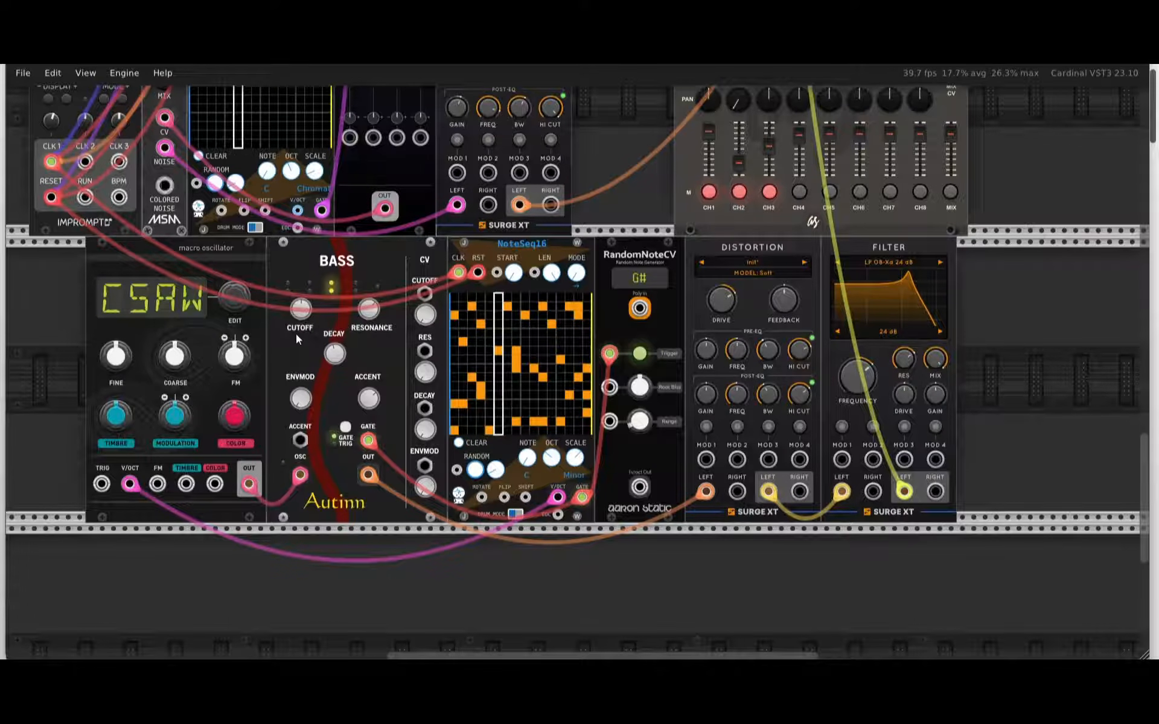
click(949, 192)
scroll(318, 373, down, 1)
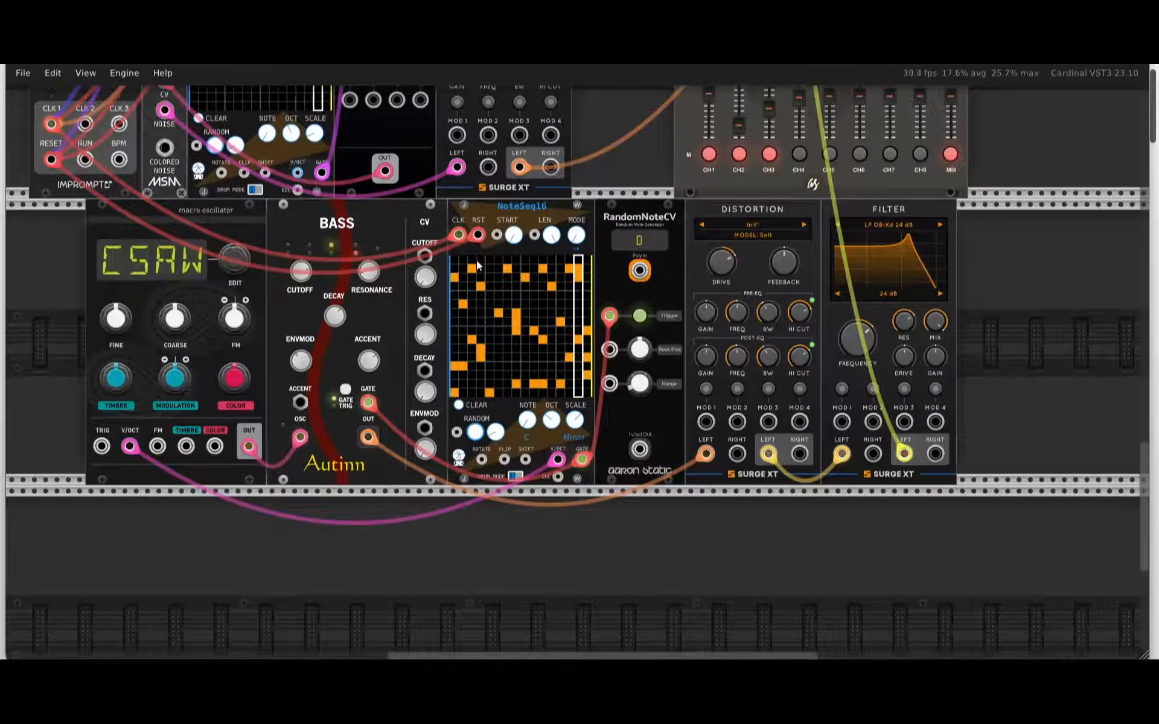
Look through the Distortion preset list without choosing one, and raise the Filter's frequency slightly.
click(766, 223)
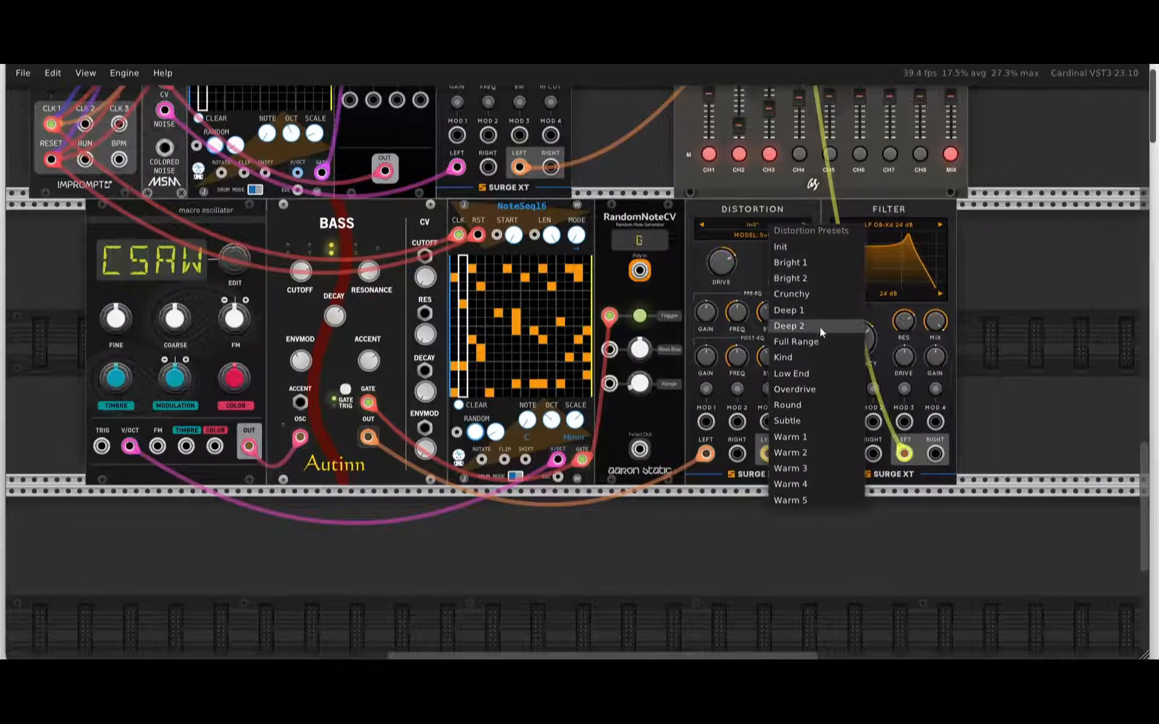
click(755, 220)
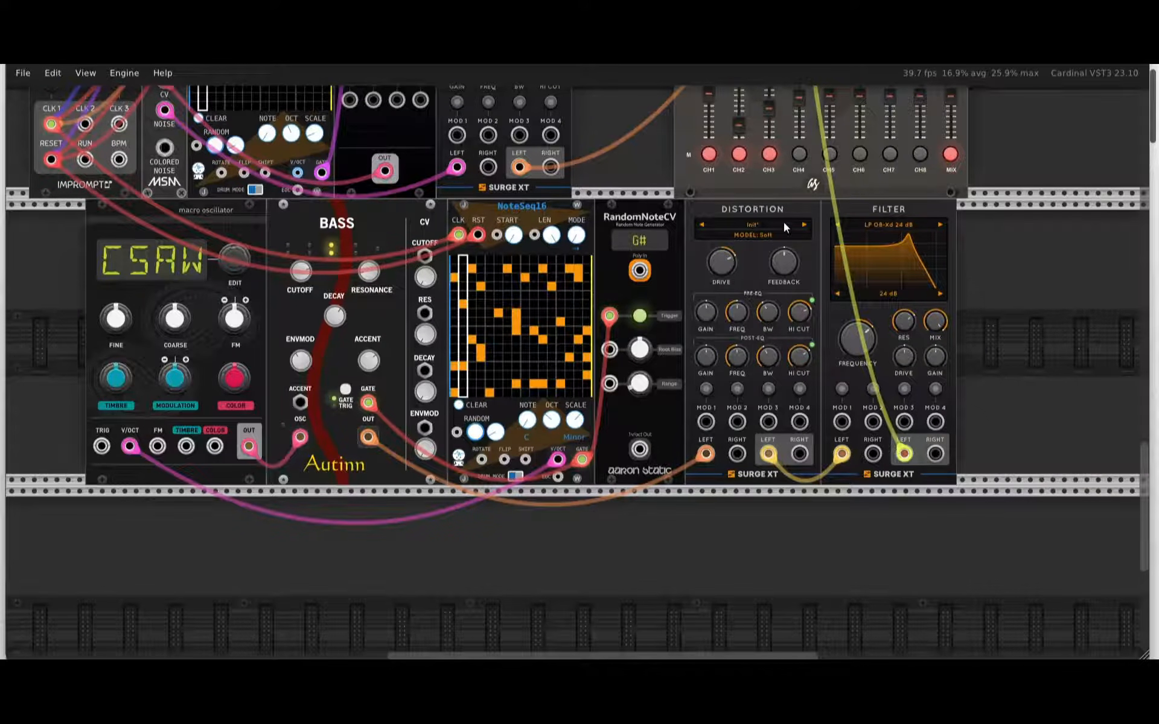
drag(857, 338, 852, 320)
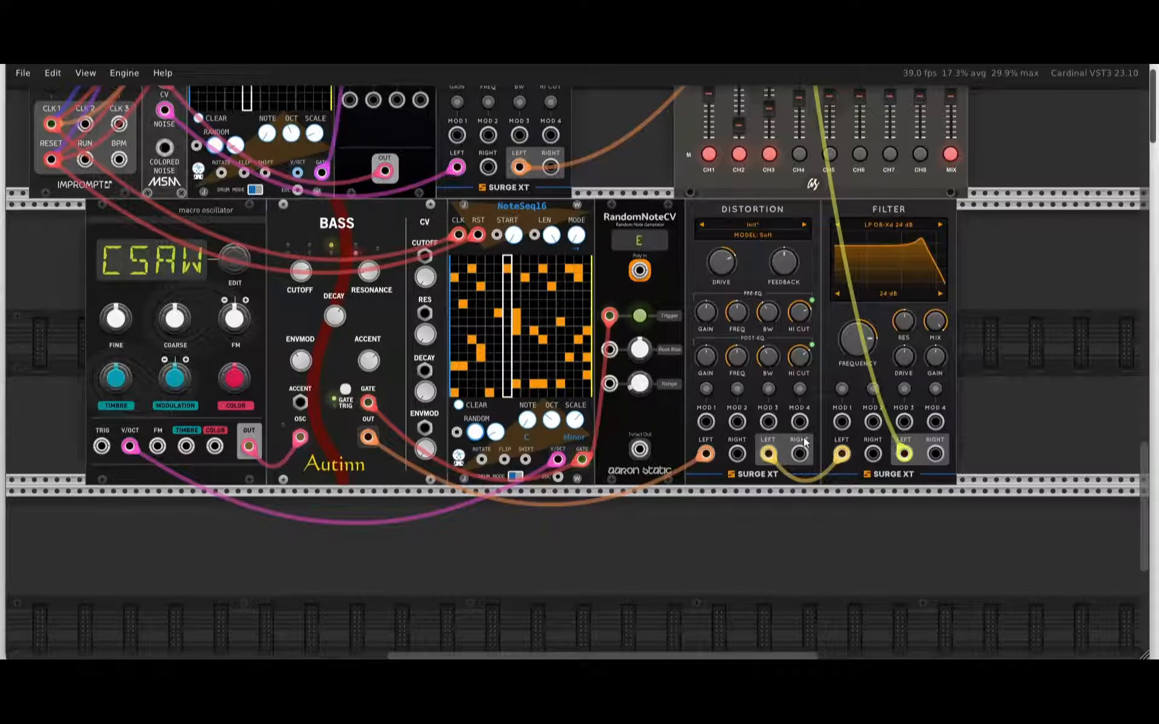
mouse_move(736, 263)
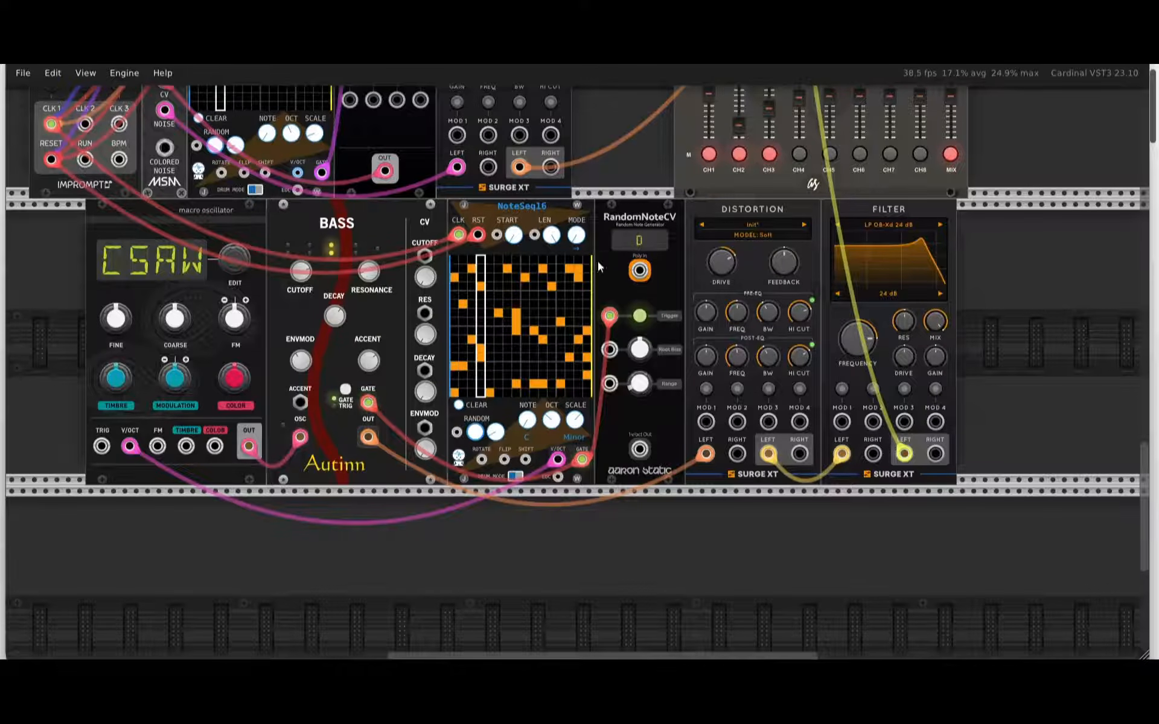
drag(720, 267, 724, 272)
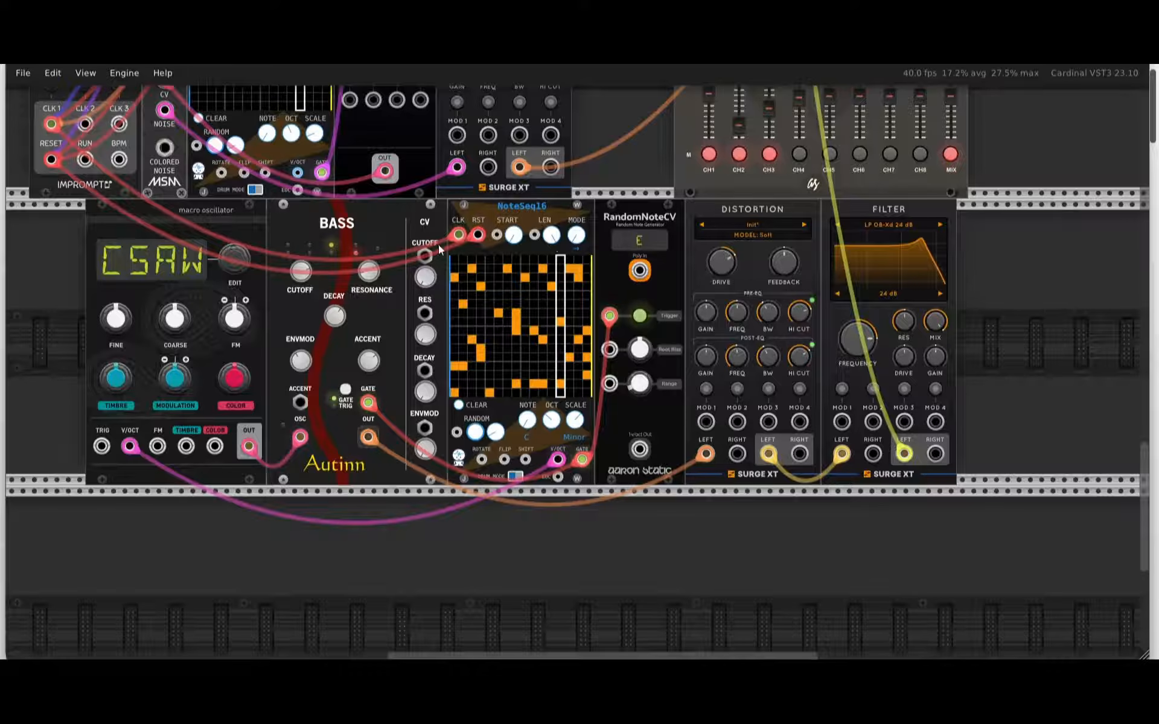
mouse_move(373, 272)
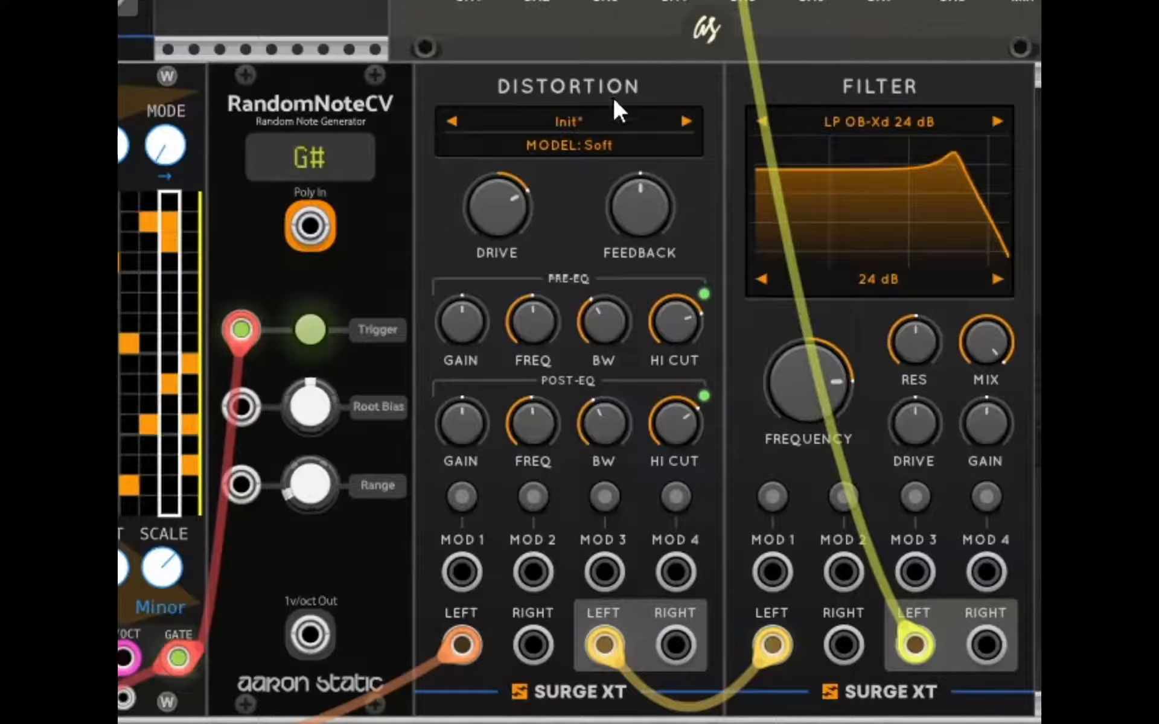
Audition the Distortion presets from Bright 1 through Crunchy and Deep 1 to Deep 2.
click(688, 121)
click(688, 121)
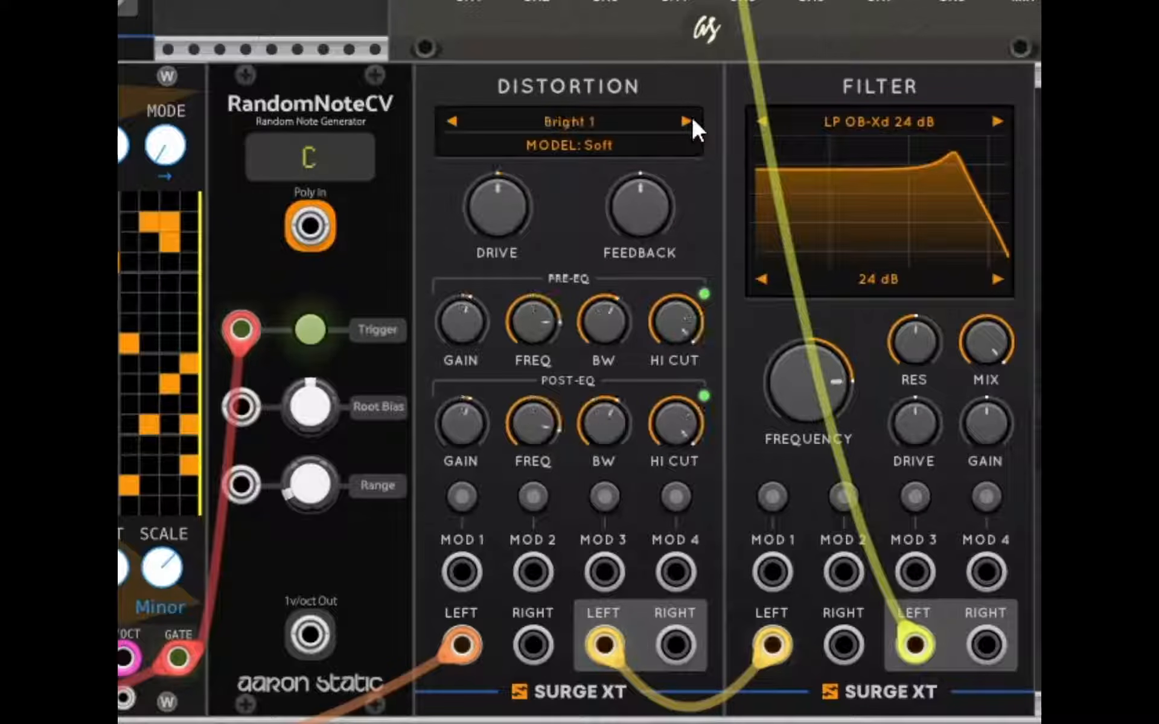
drag(464, 220, 573, 13)
click(688, 122)
click(688, 122)
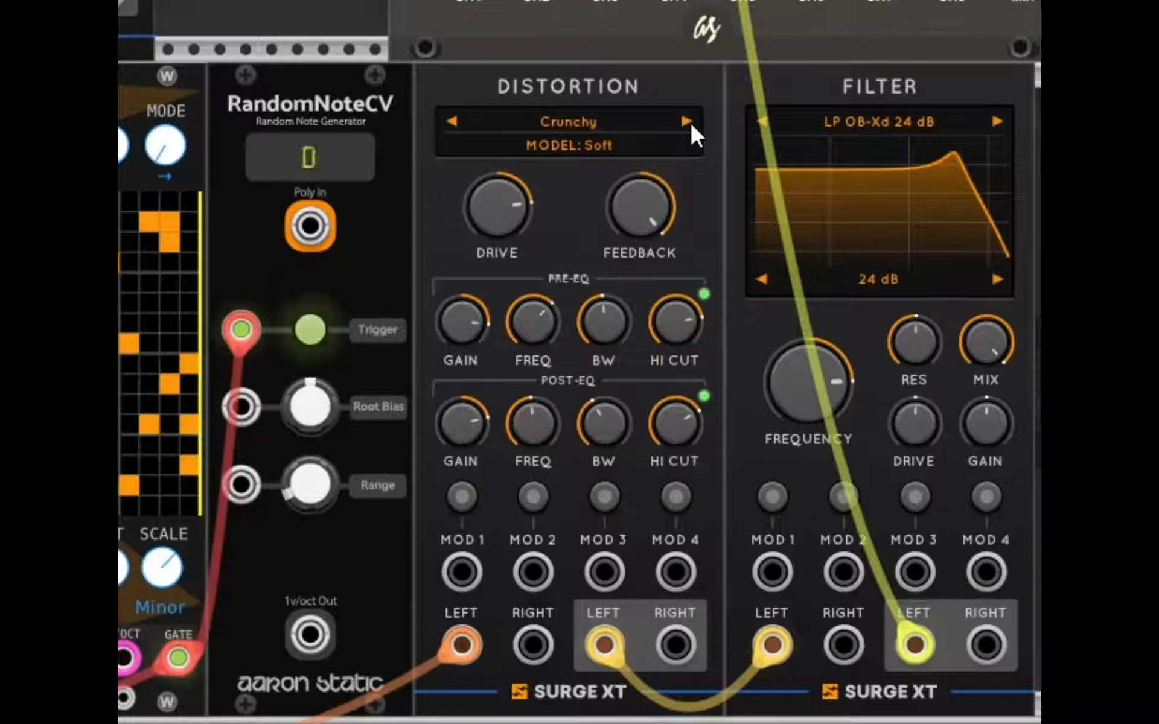
click(688, 122)
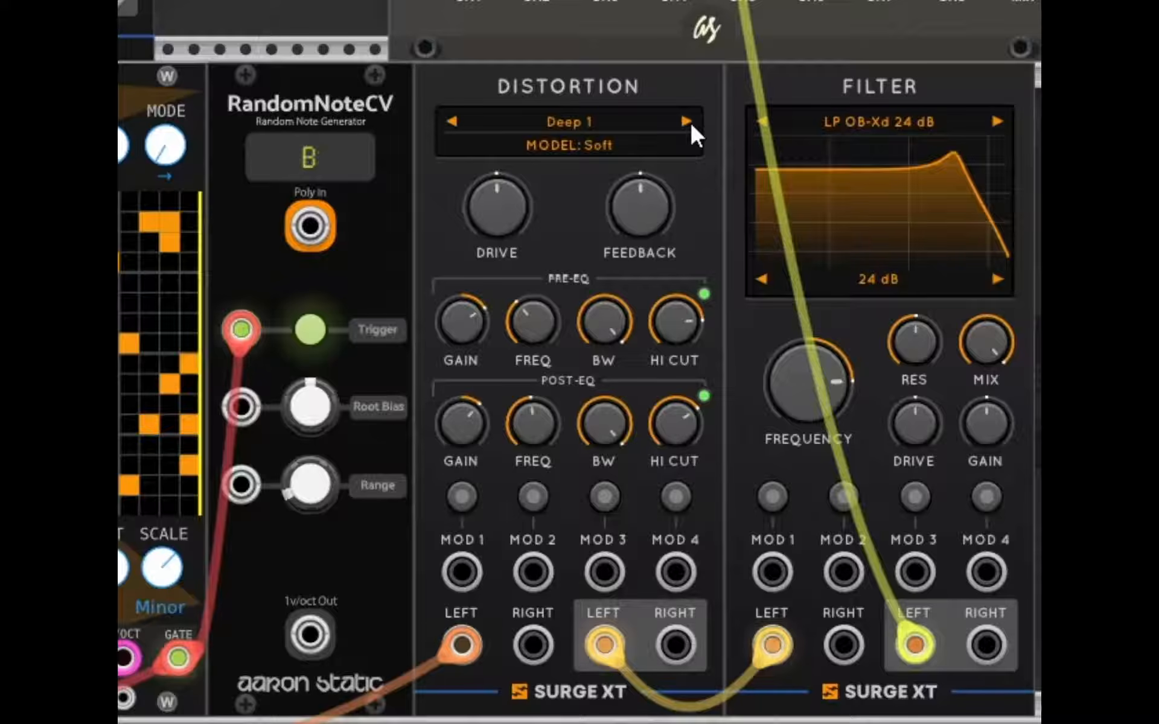
click(688, 122)
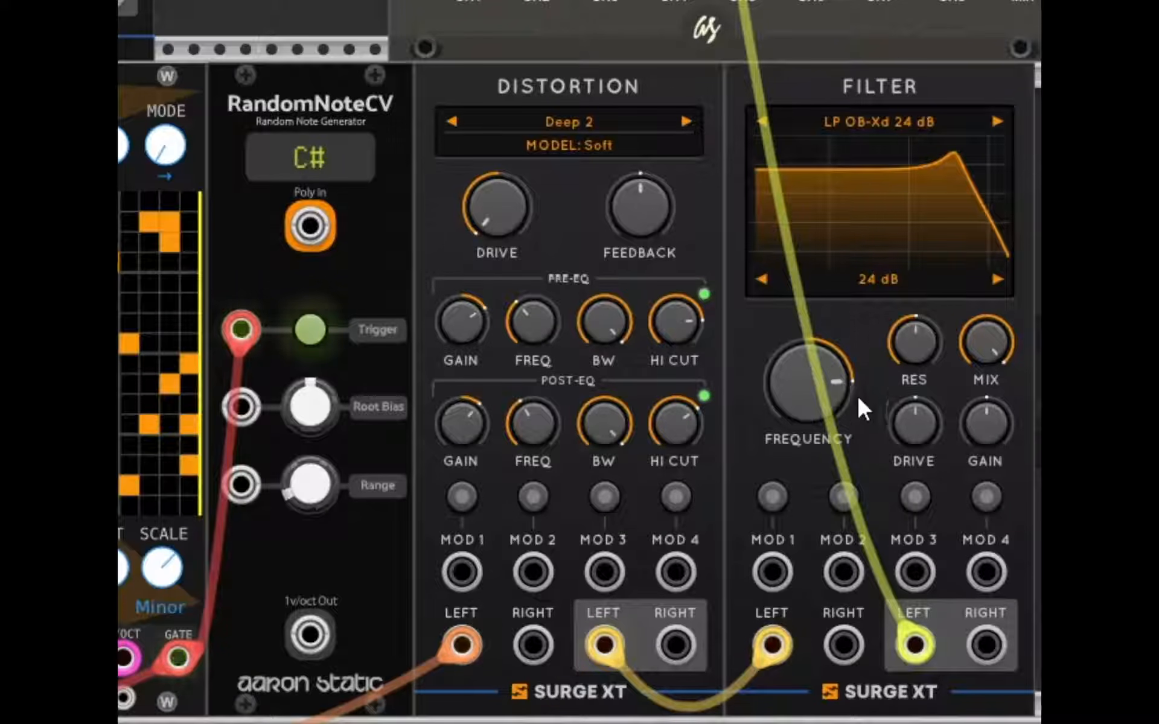
Lower the Filter's frequency and advance the Distortion preset through Full Range and Low End to Overdrive.
drag(862, 409, 809, 486)
click(688, 123)
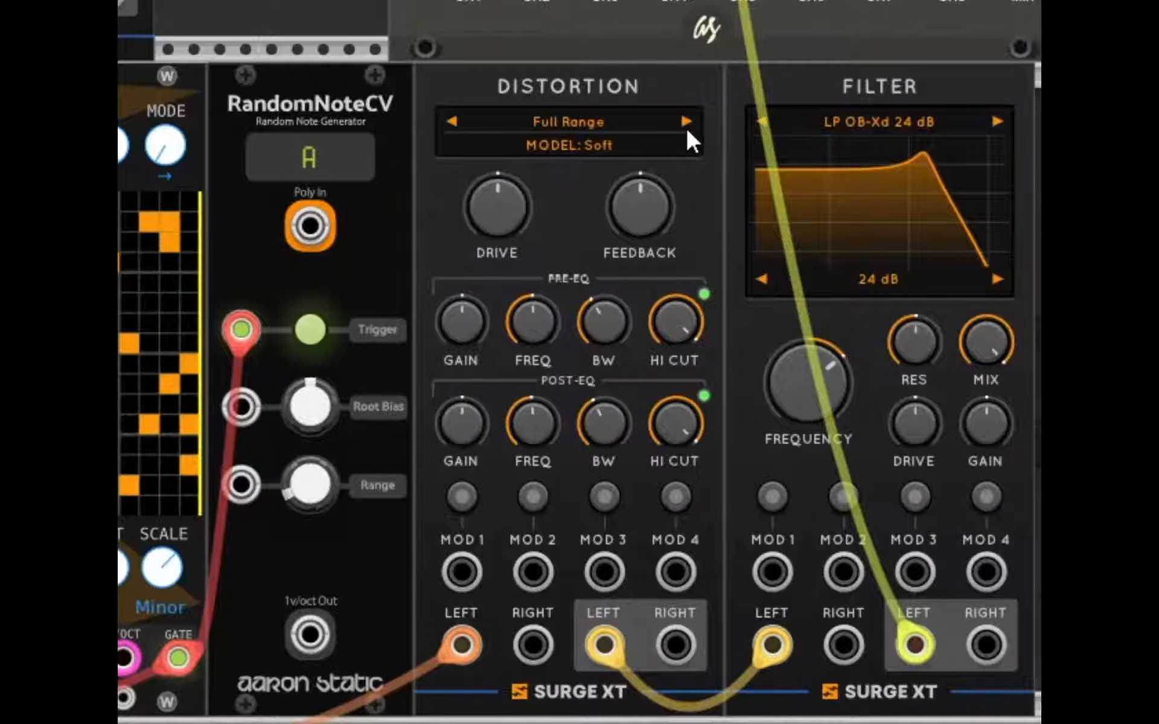
click(687, 121)
click(686, 122)
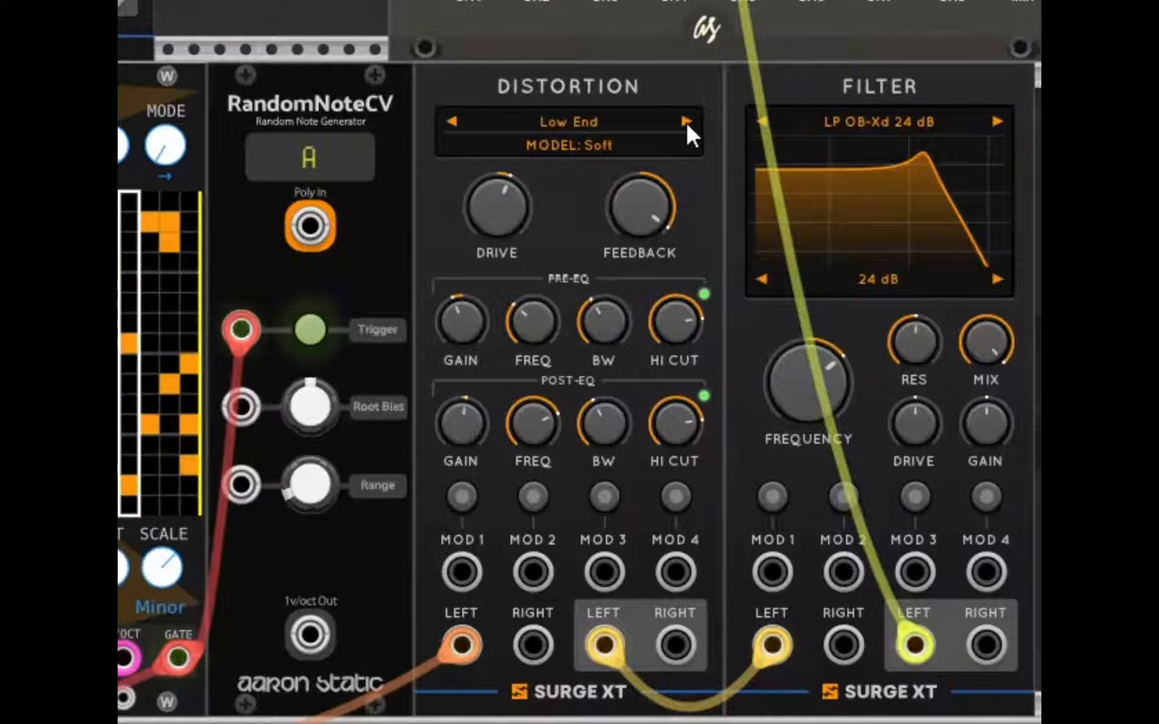
click(686, 121)
Raise the Overdrive preset's drive, then sweep the Filter's frequency up high and back down to a low setting.
drag(530, 213, 500, 1)
drag(810, 374, 848, 78)
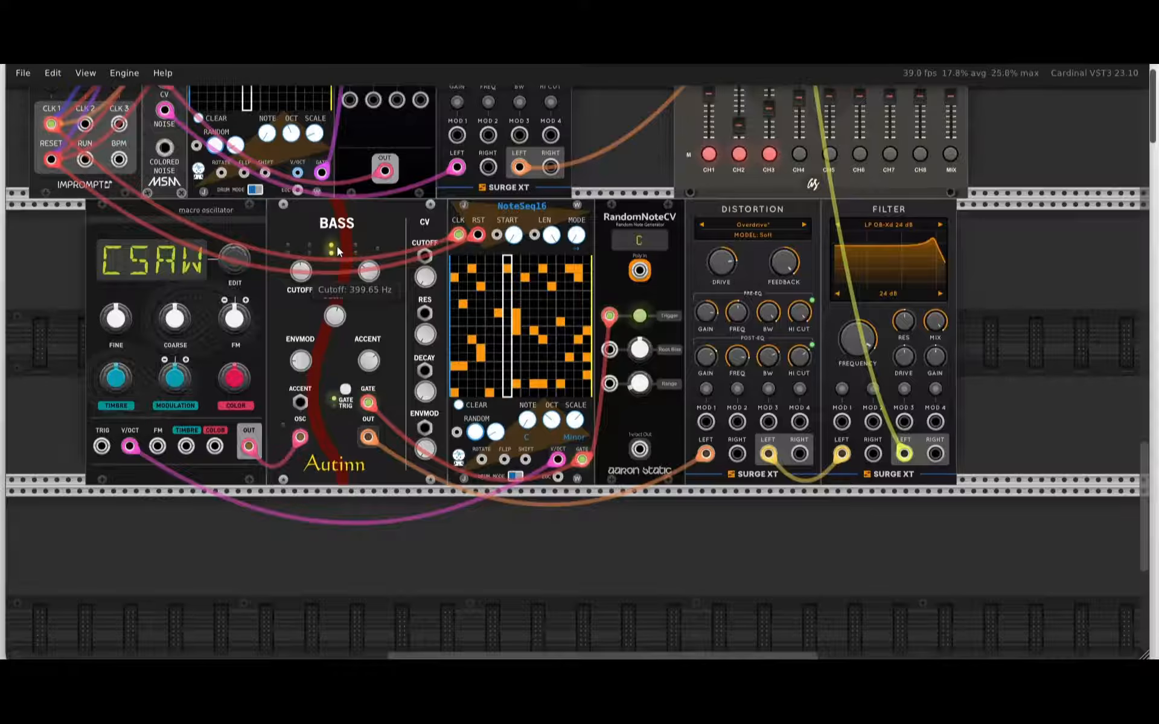
drag(857, 340, 700, 640)
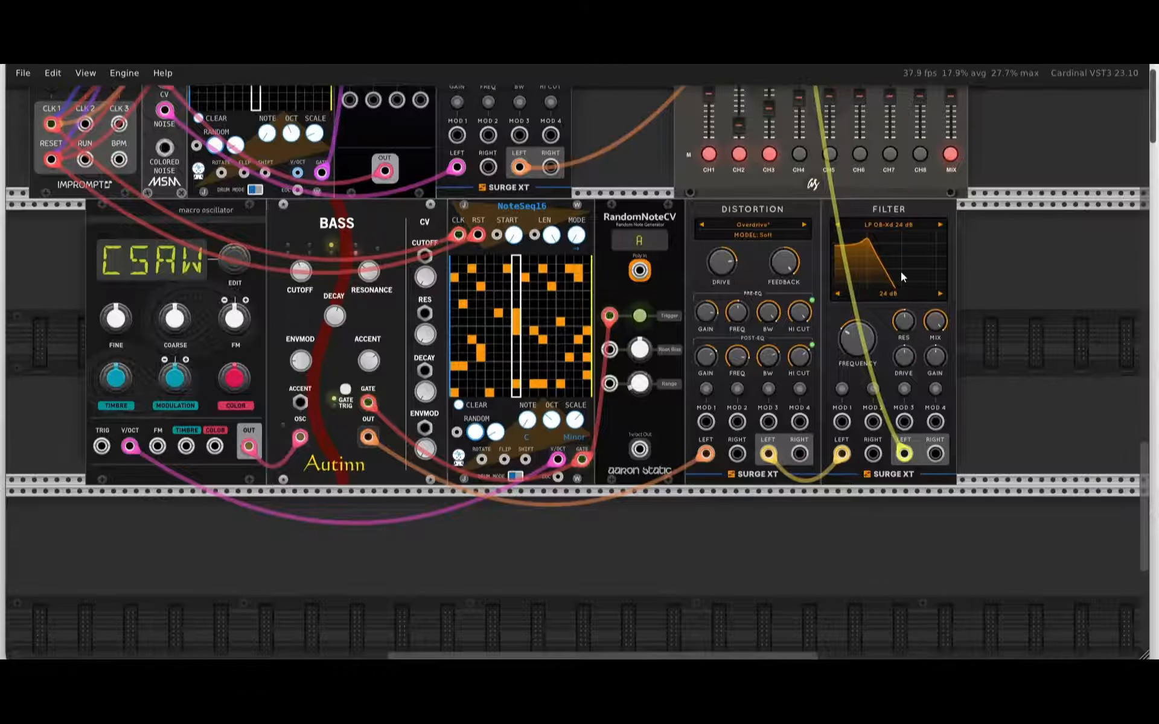
Search the module library for "env" across all tags and add the ADSR envelope module beside the Filter.
right_click(1024, 255)
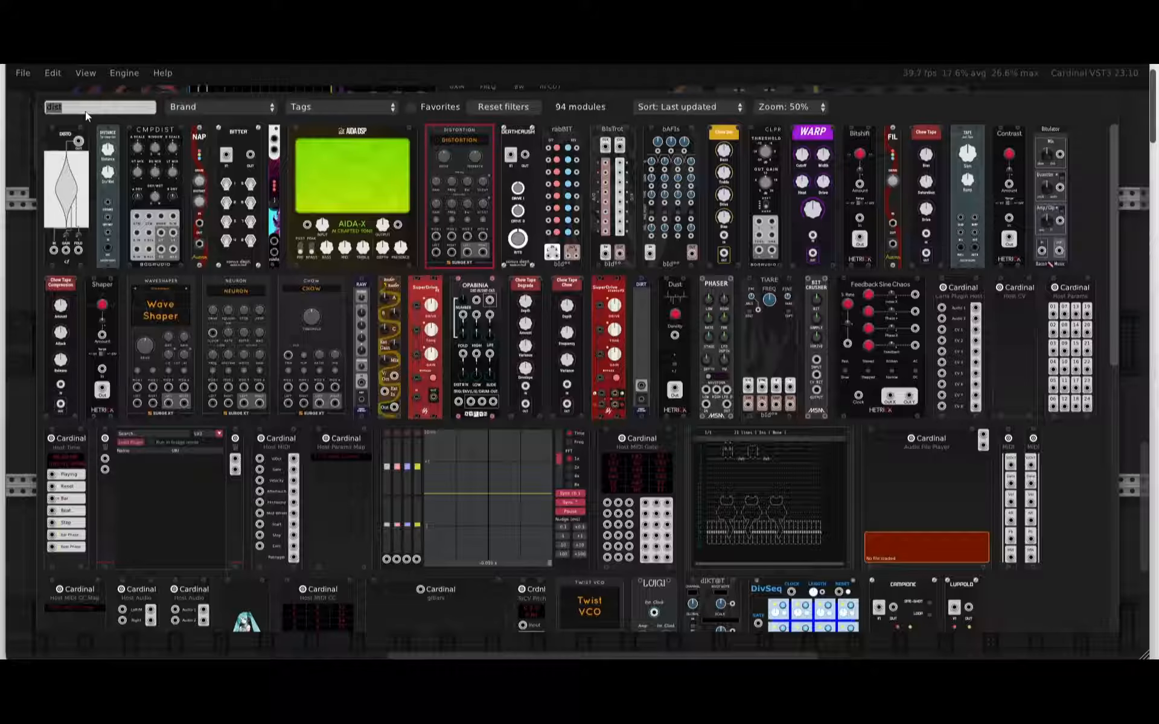
text(en)
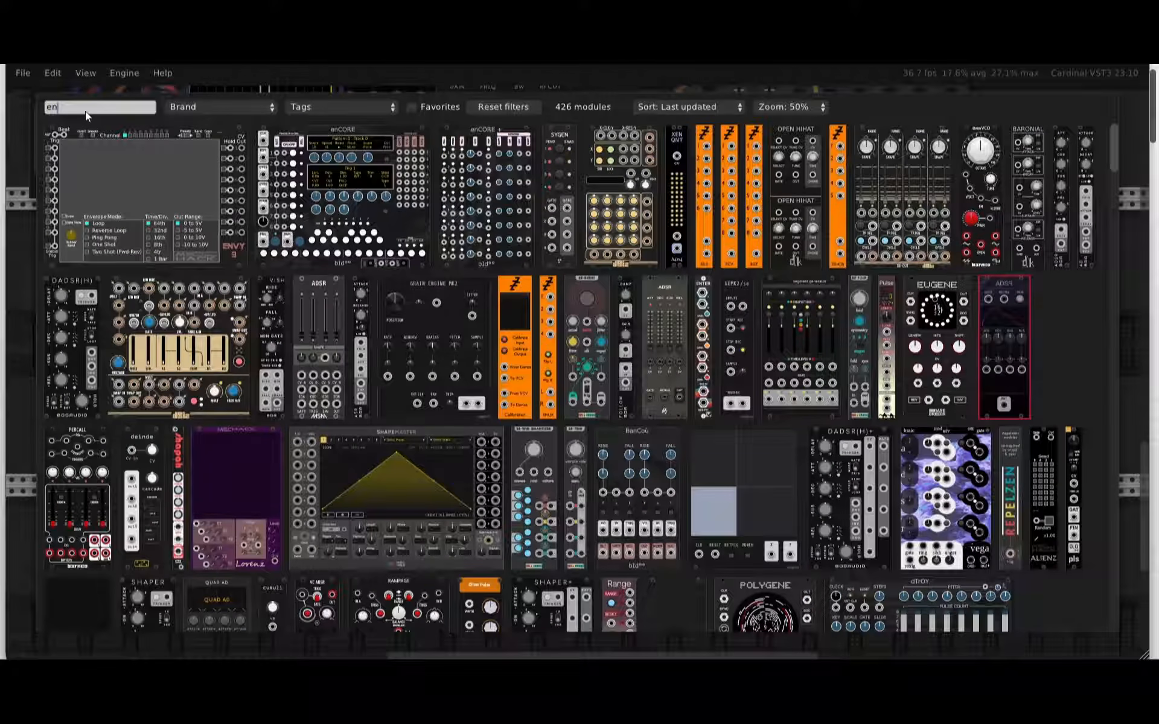
text(v)
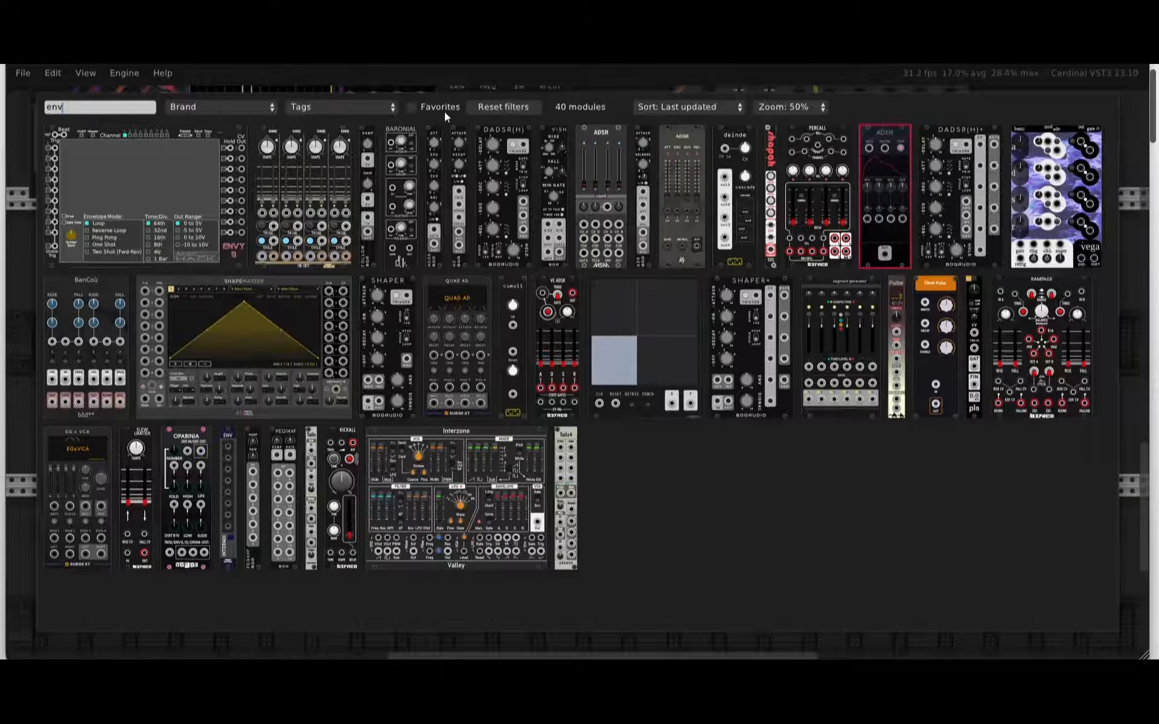
click(337, 106)
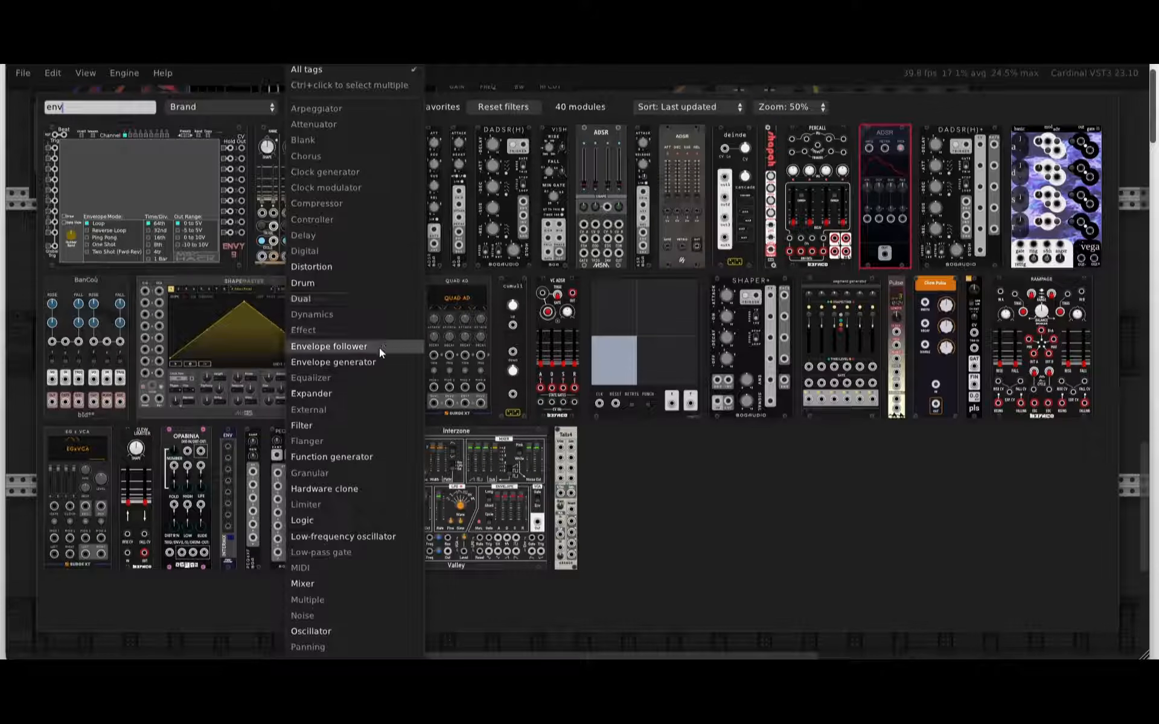
scroll(346, 522, down, 5)
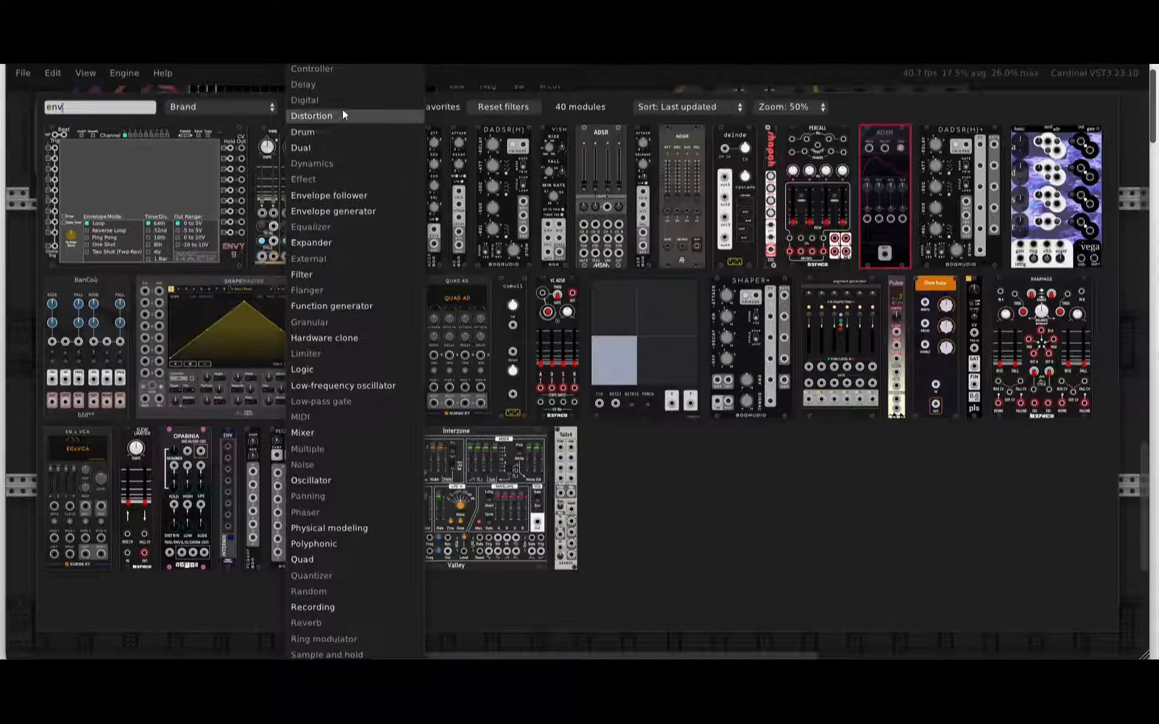
scroll(308, 232, up, 5)
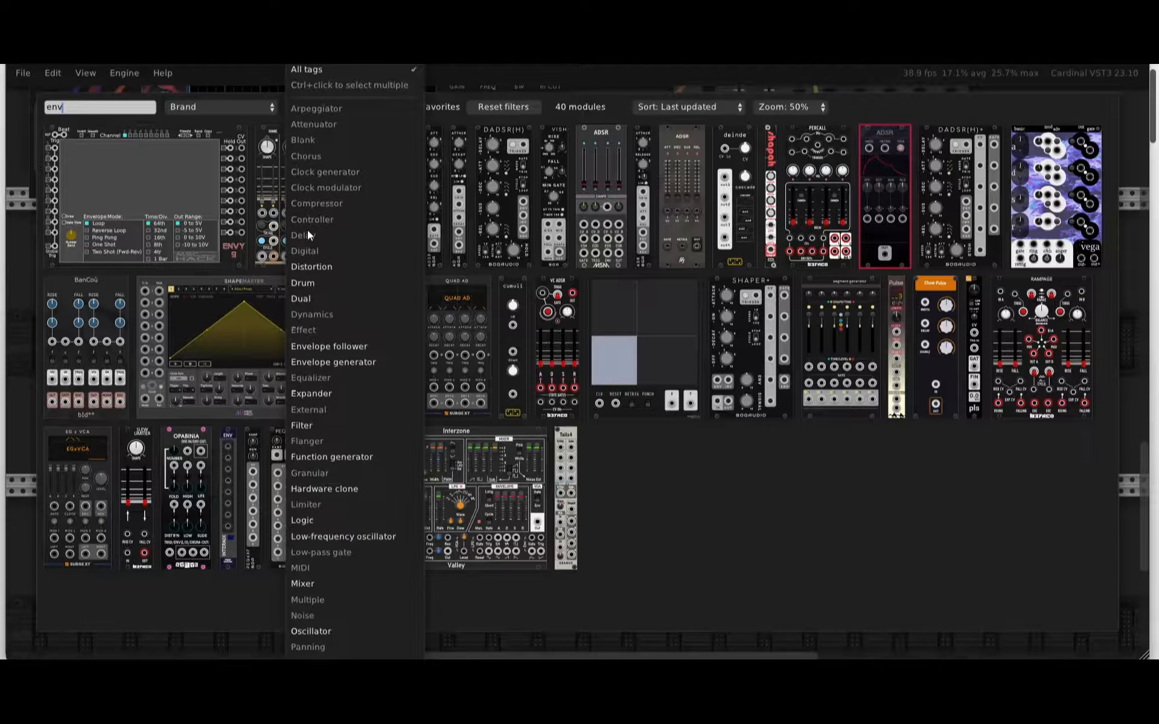
click(319, 70)
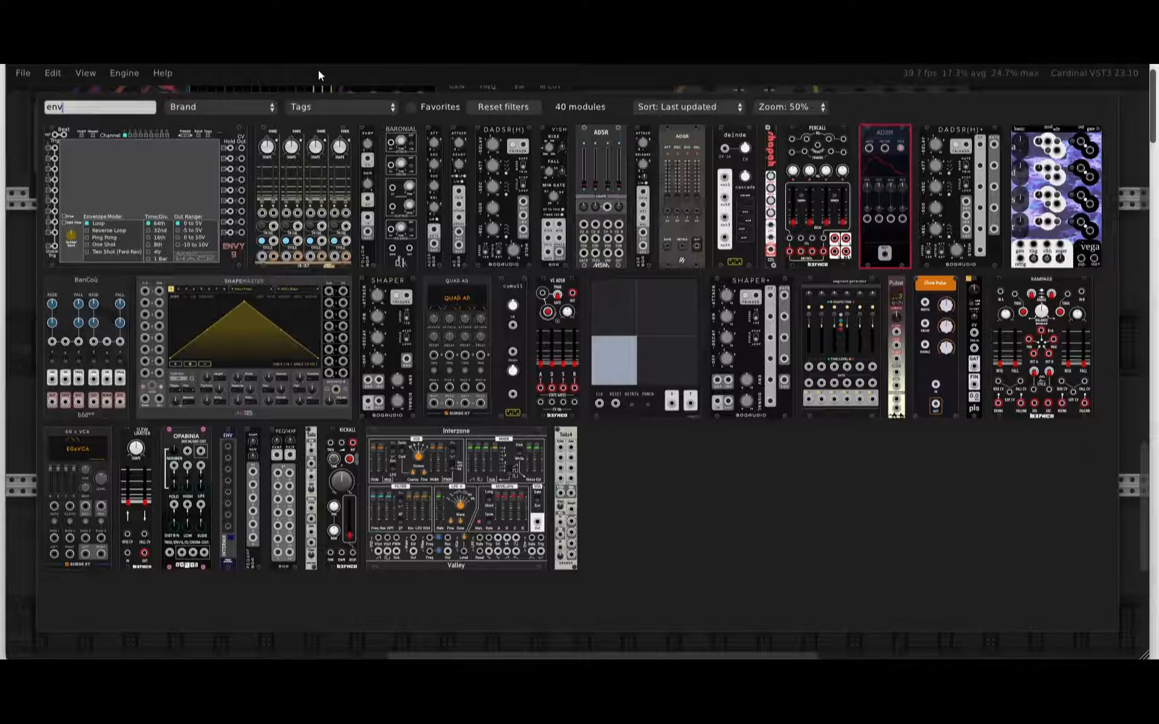
click(892, 136)
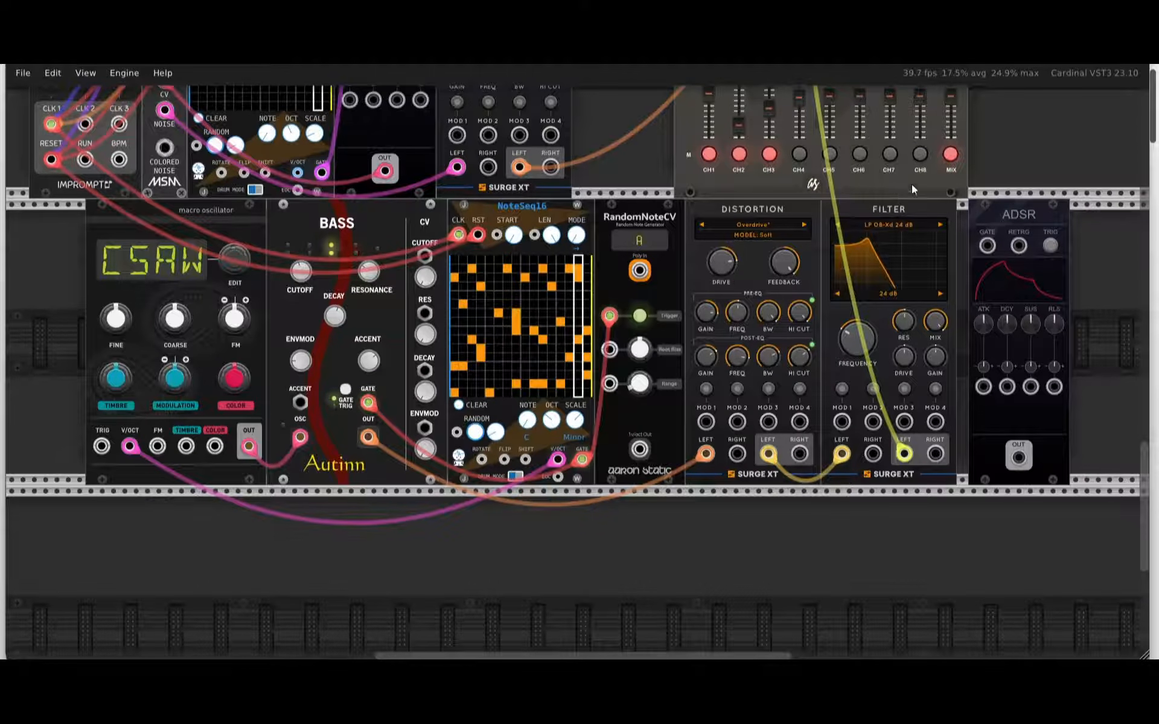
Patch the bass NoteSeq16's gate output to the ADSR's gate input and the ADSR's output to the Filter's MOD 1 input.
scroll(987, 151, up, 1)
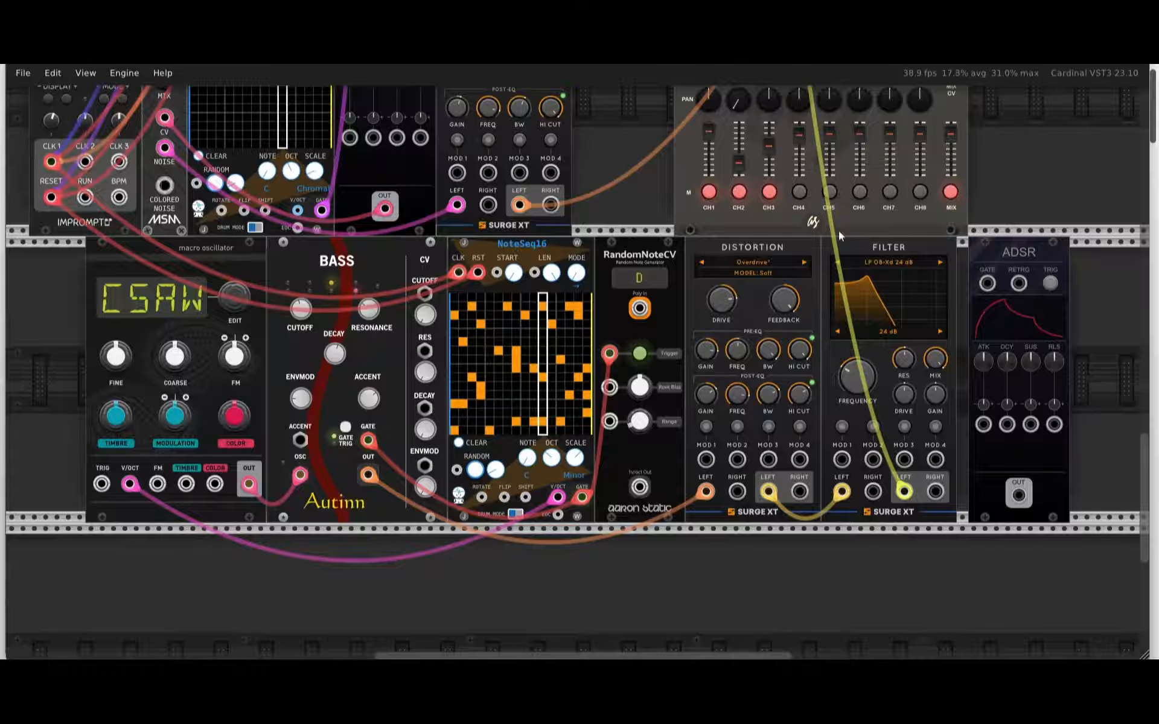
scroll(1016, 247, up, 1)
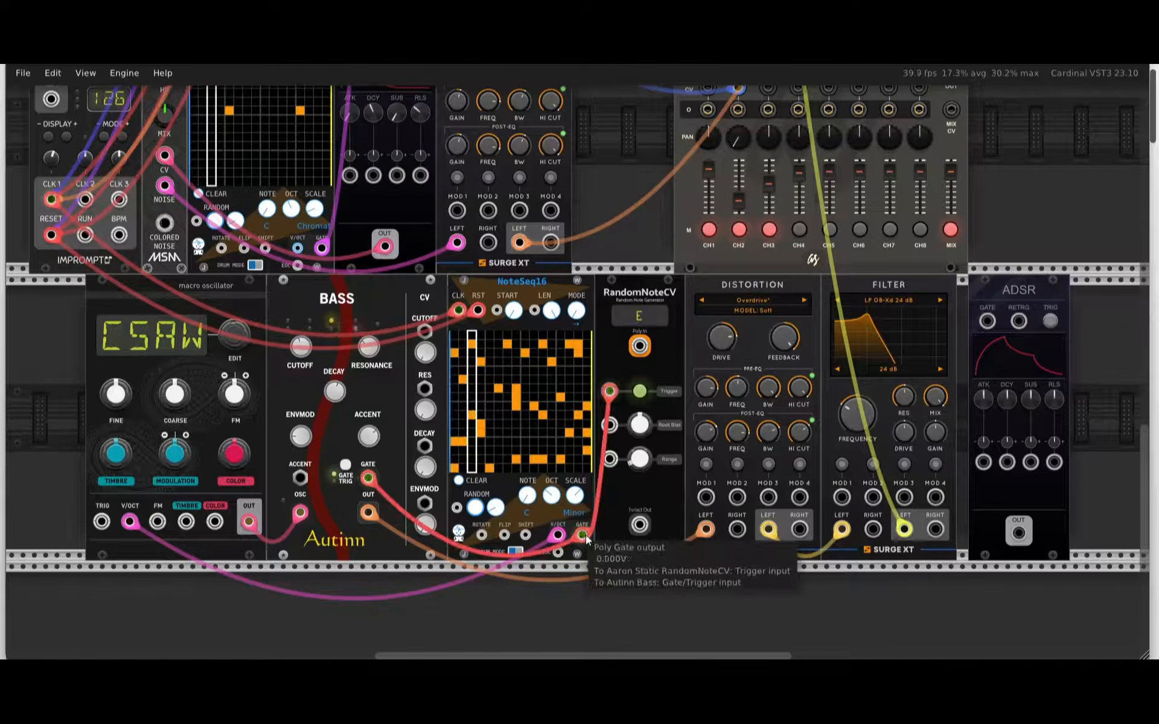
right_click(580, 379)
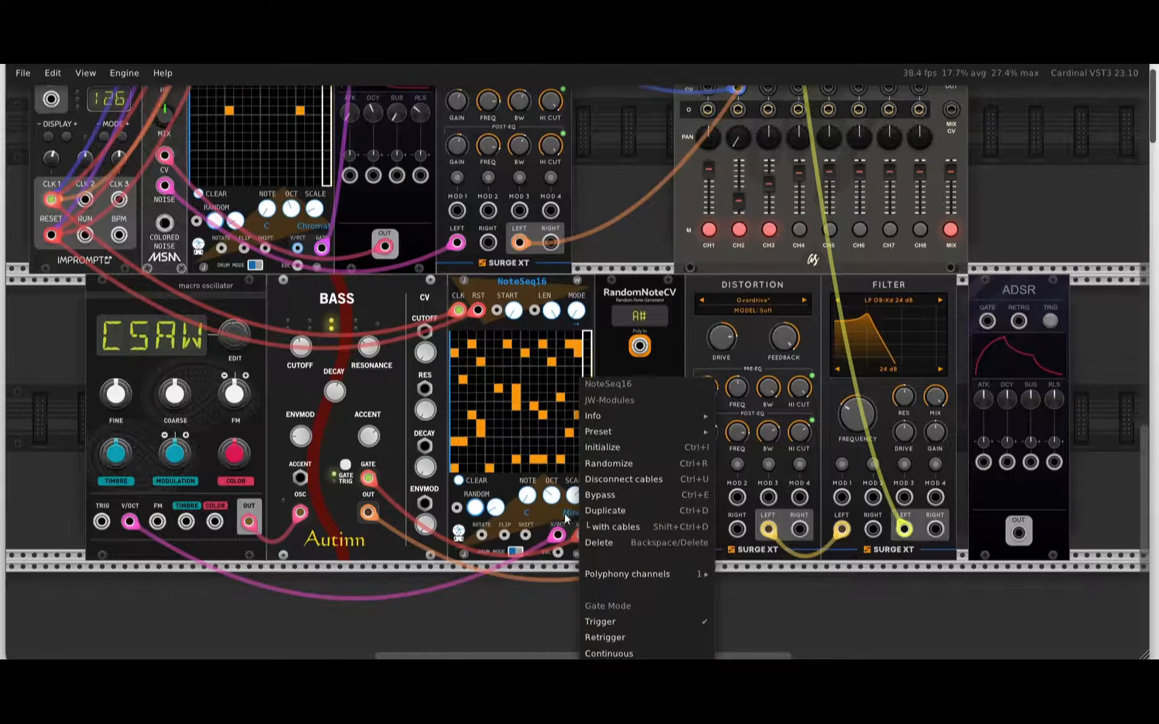
click(574, 537)
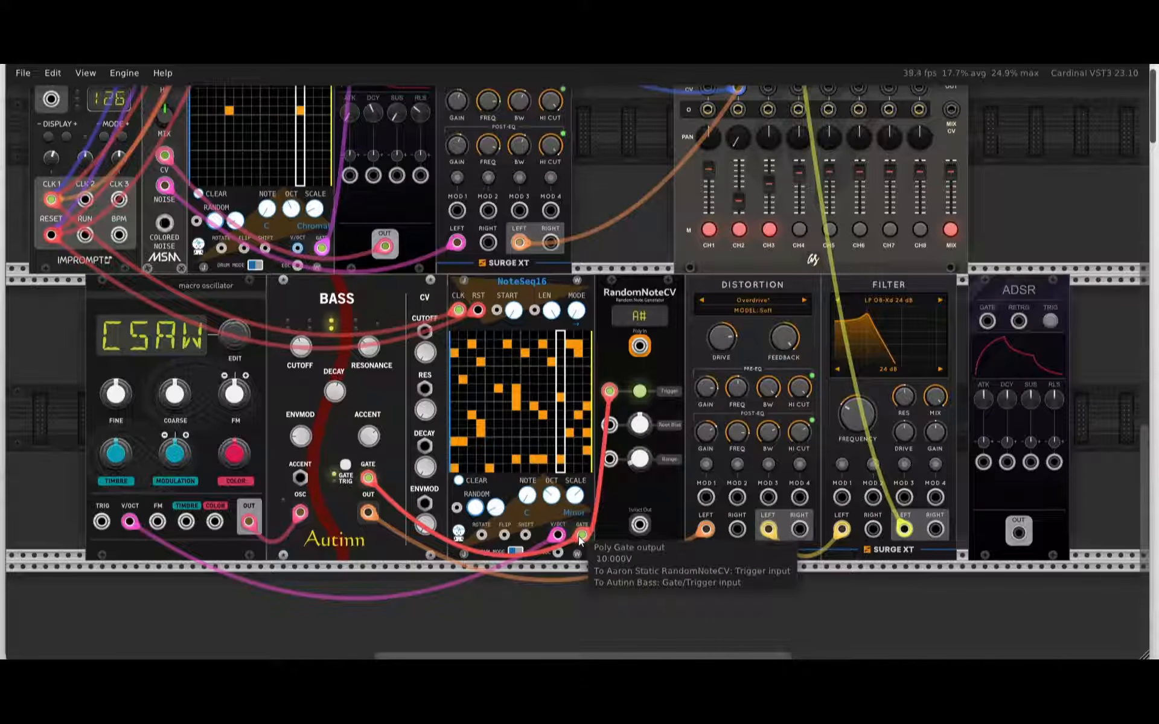
right_click(581, 540)
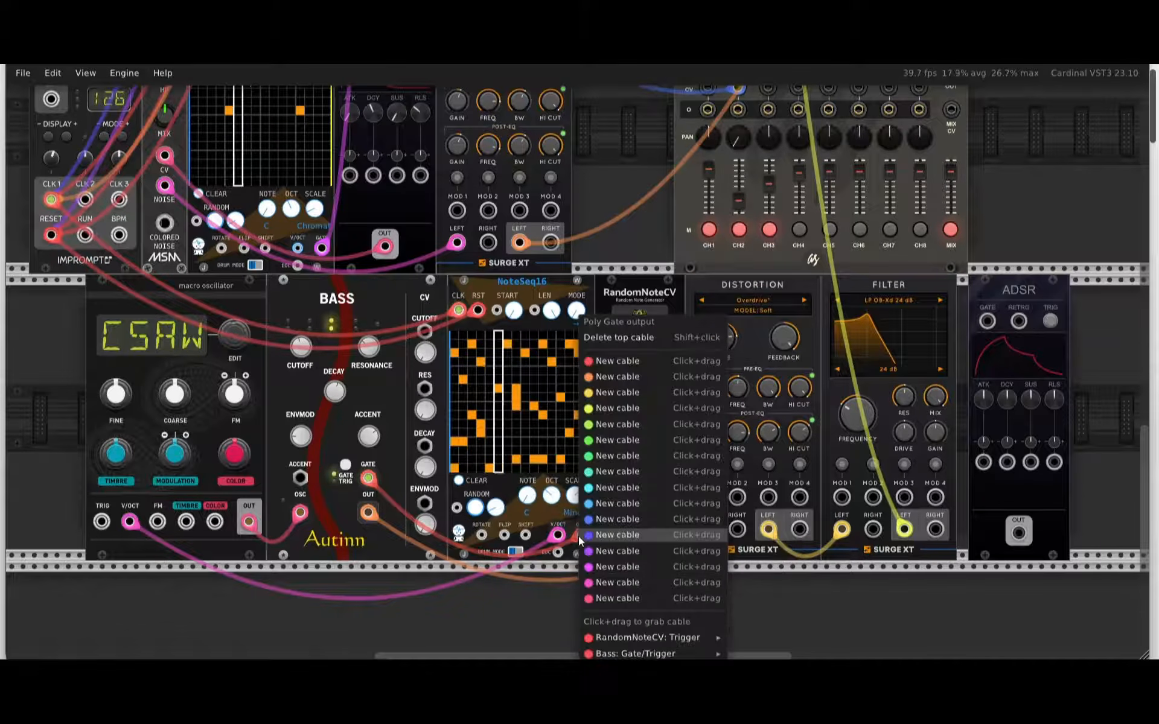
click(622, 377)
click(987, 321)
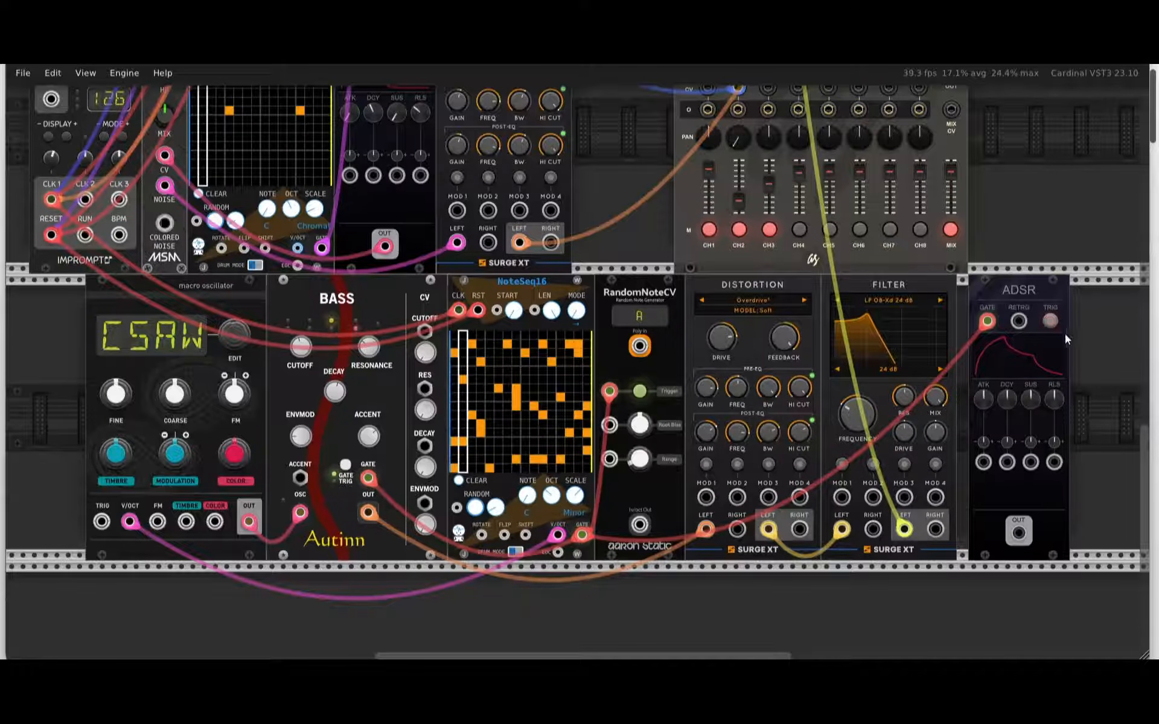
drag(1019, 535, 842, 498)
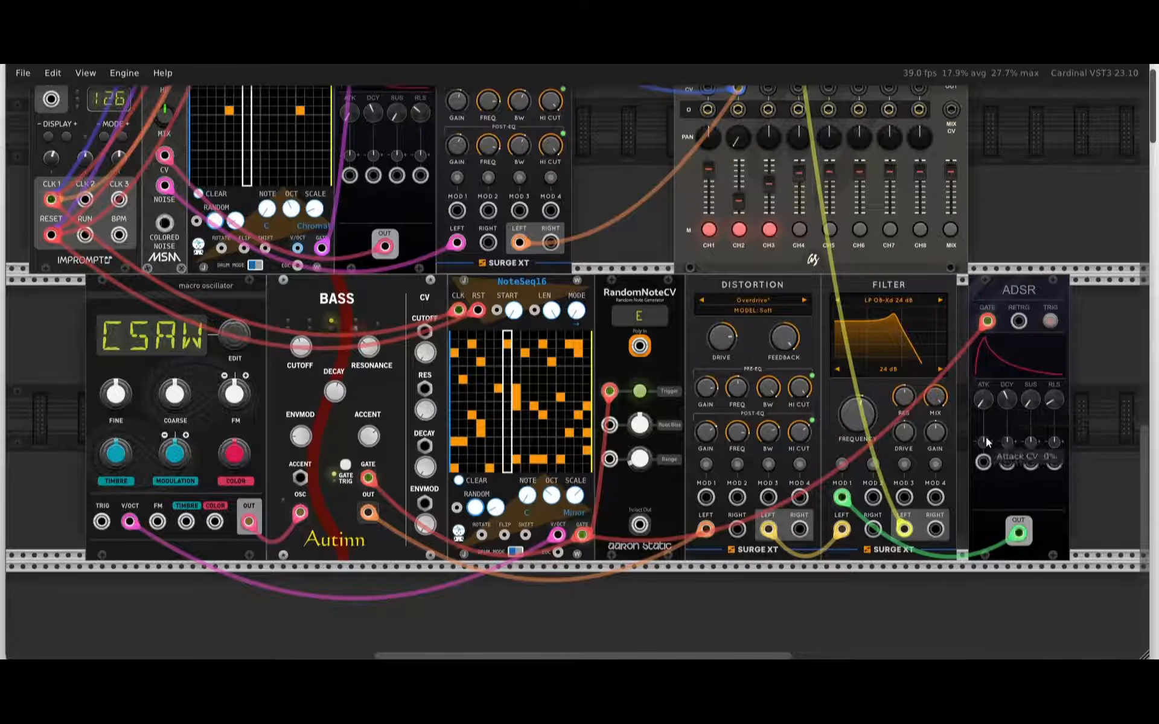
Mute the mixer's mix output while assigning a MOD 1 amount to the Filter's frequency, and unmute it again.
click(951, 229)
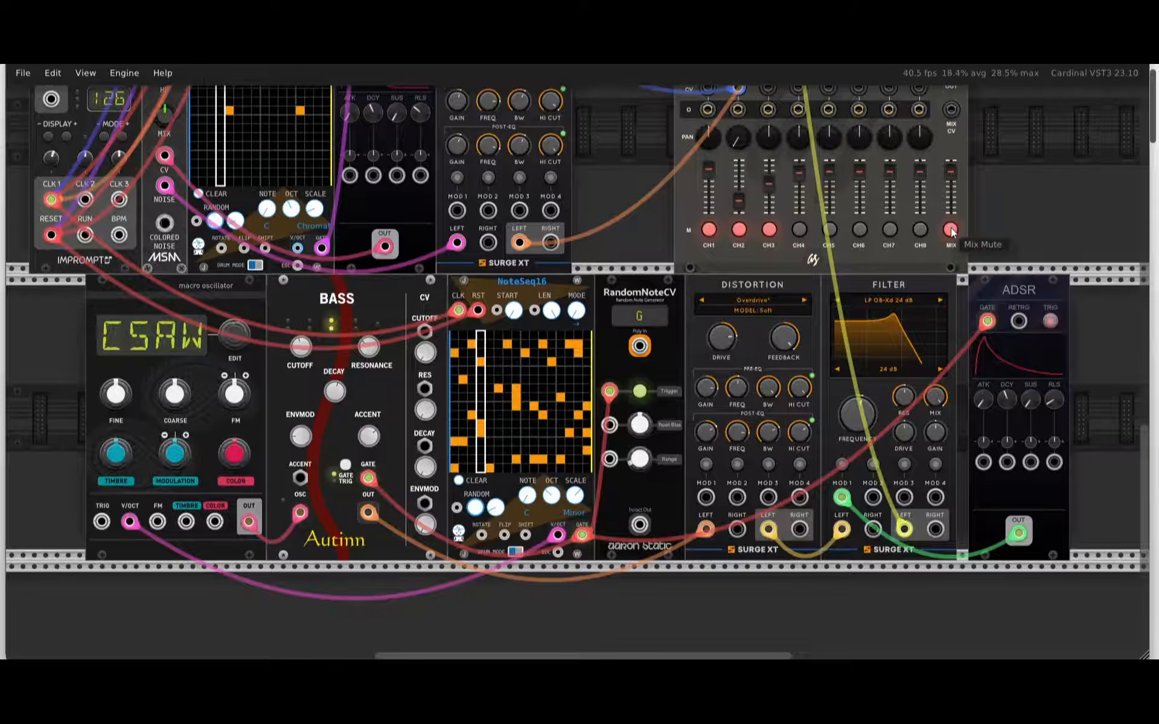
drag(850, 472, 886, 338)
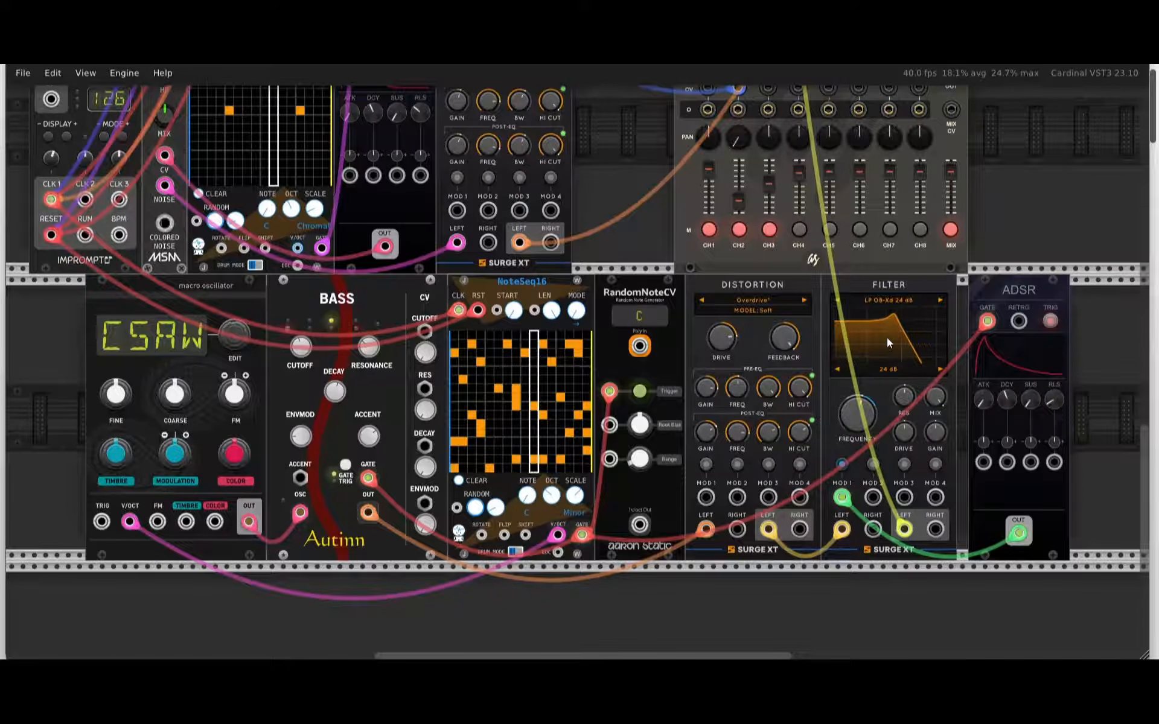
click(950, 228)
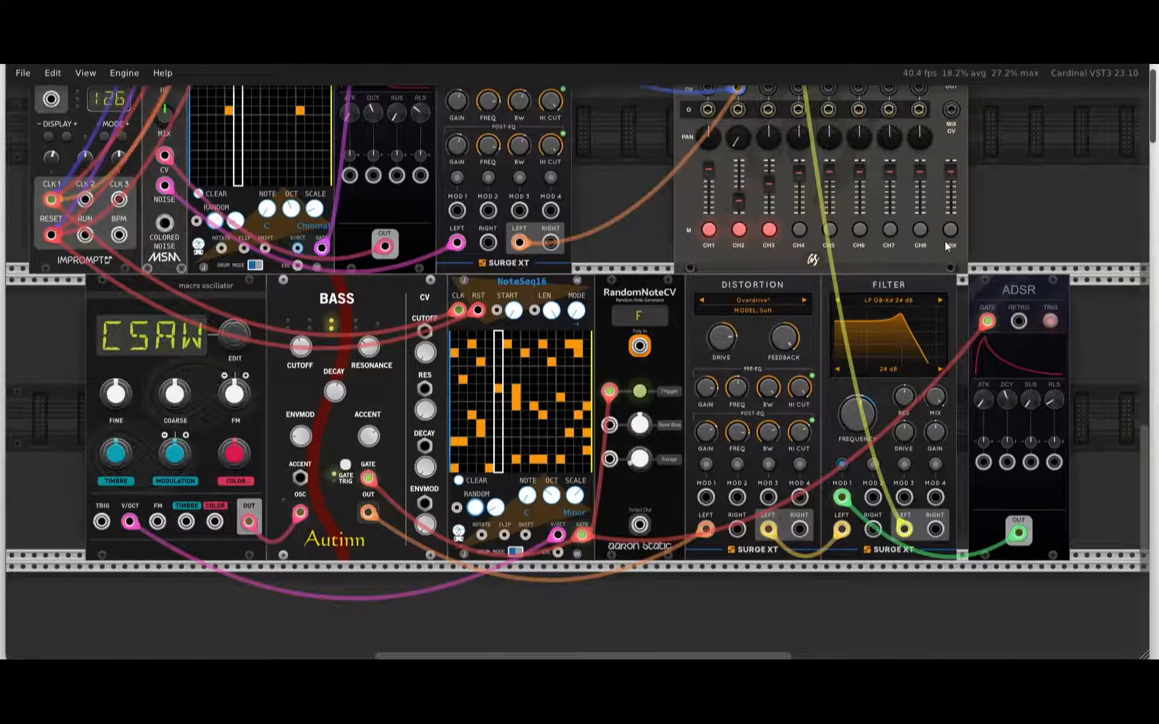
Adjust the ADSR's decay and set MOD 1's modulation of the Filter's frequency to 0.172 Oct/V, then lower the base frequency.
drag(1009, 401, 988, 471)
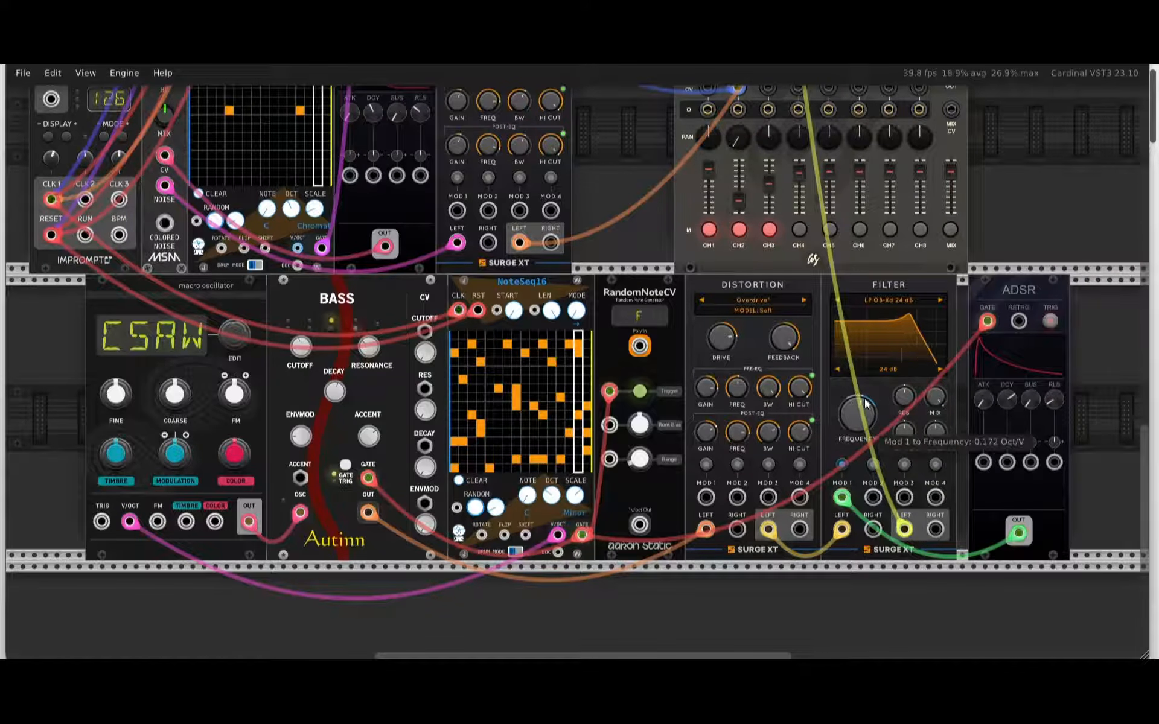
click(842, 464)
drag(853, 419, 839, 487)
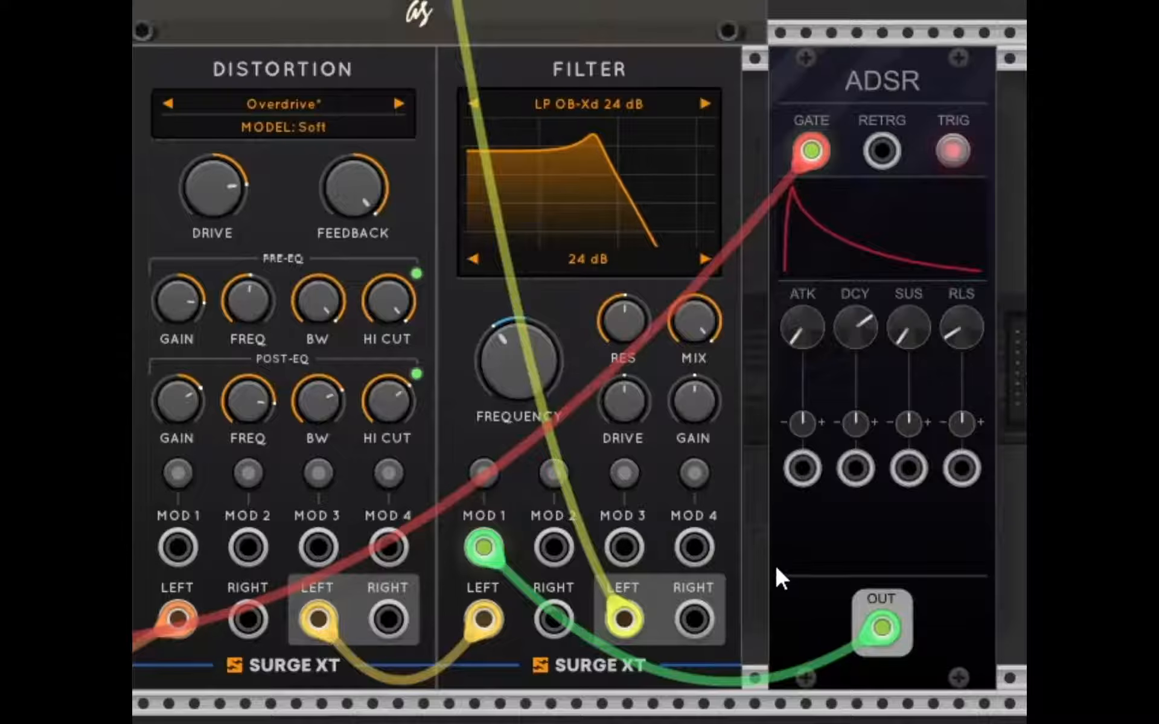
Set MOD 1's modulation of the Filter's frequency to about -0.196 Oct/V and add a positive MOD 1 amount to resonance.
mouse_move(489, 556)
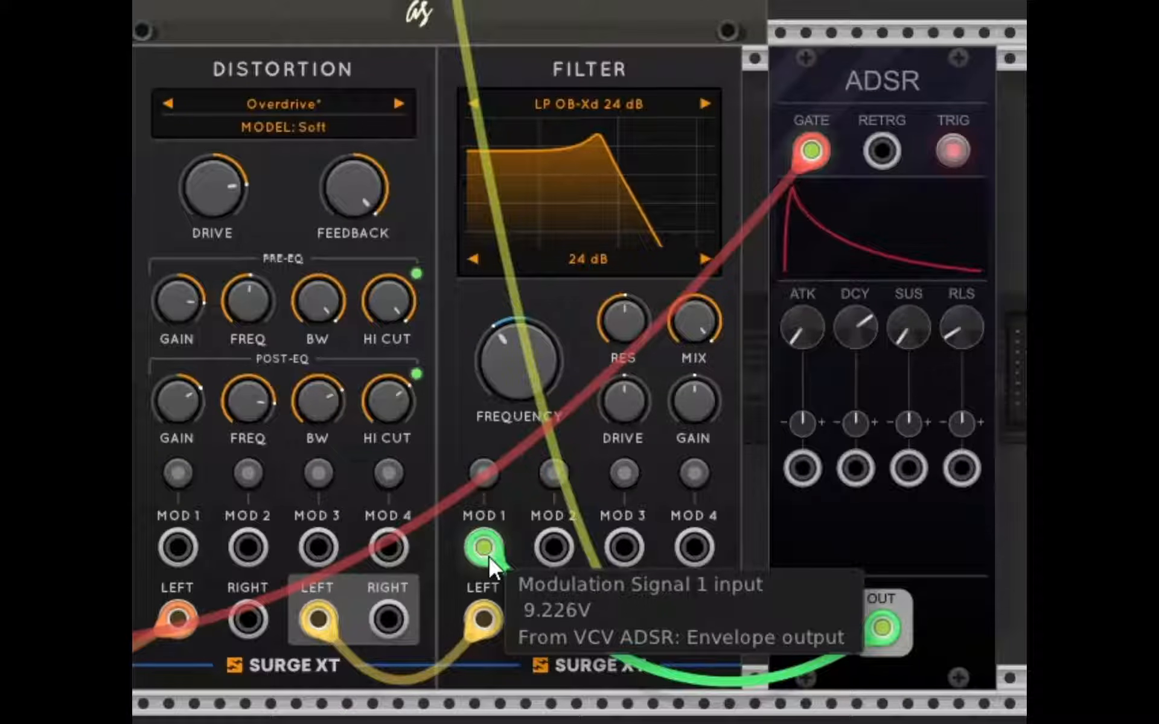
mouse_move(520, 361)
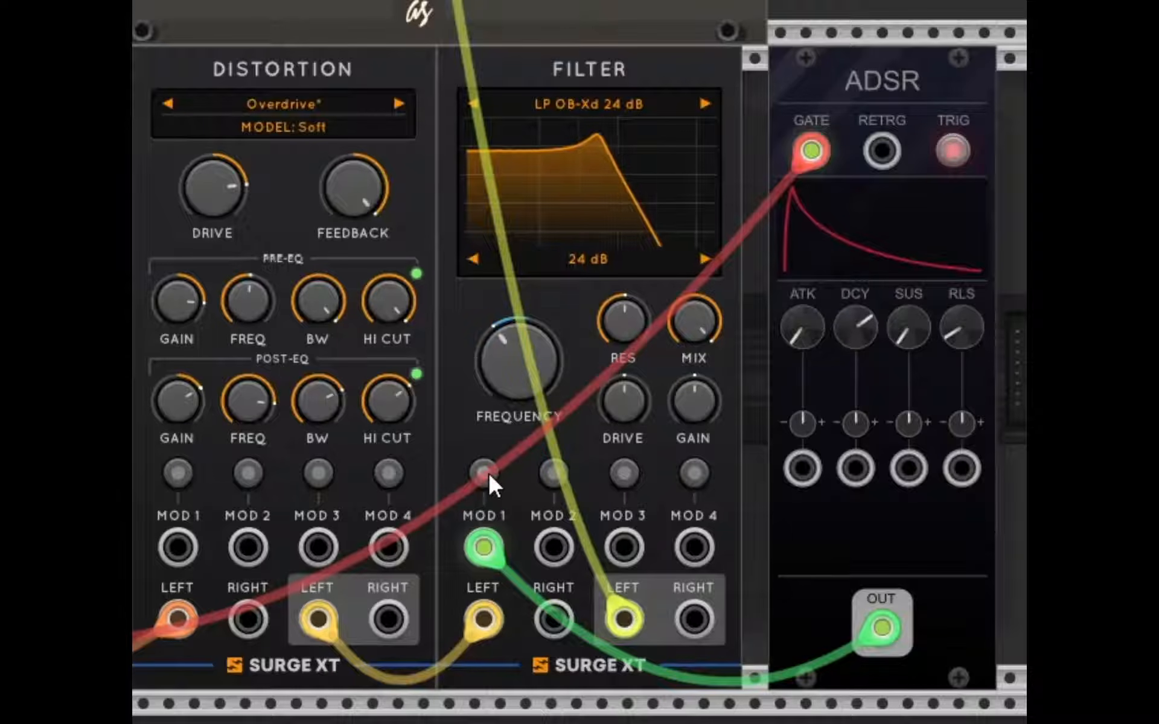
drag(488, 472, 486, 585)
drag(514, 377, 535, 670)
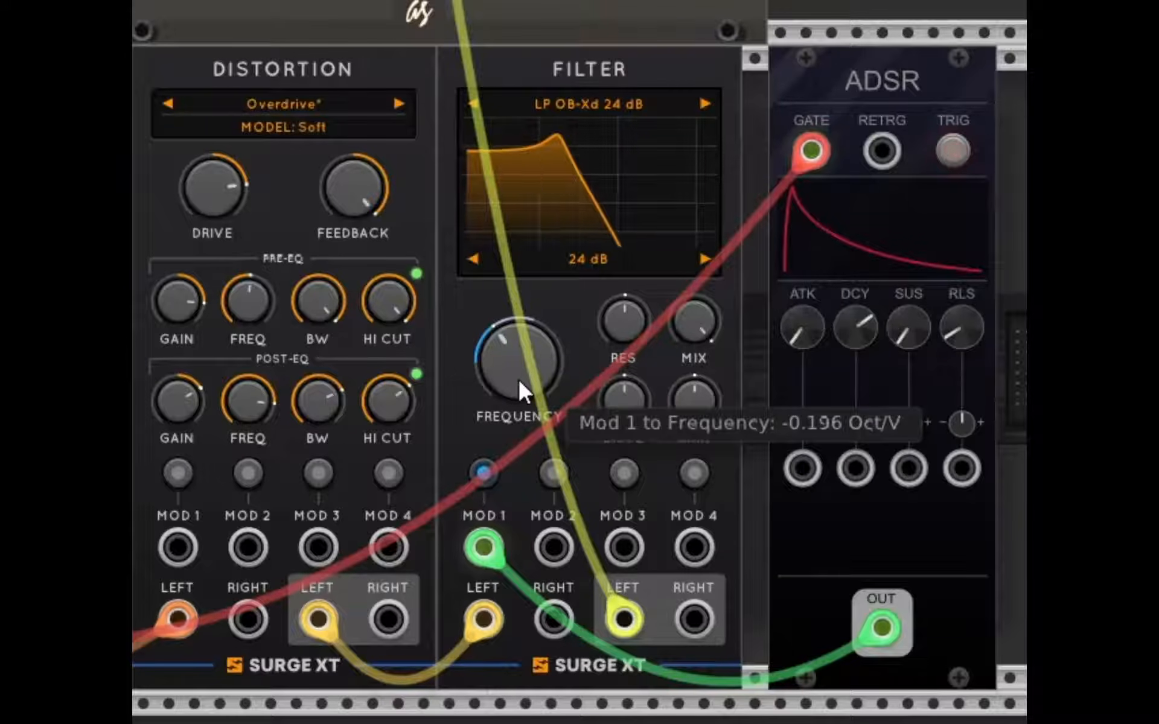
drag(626, 304, 662, 229)
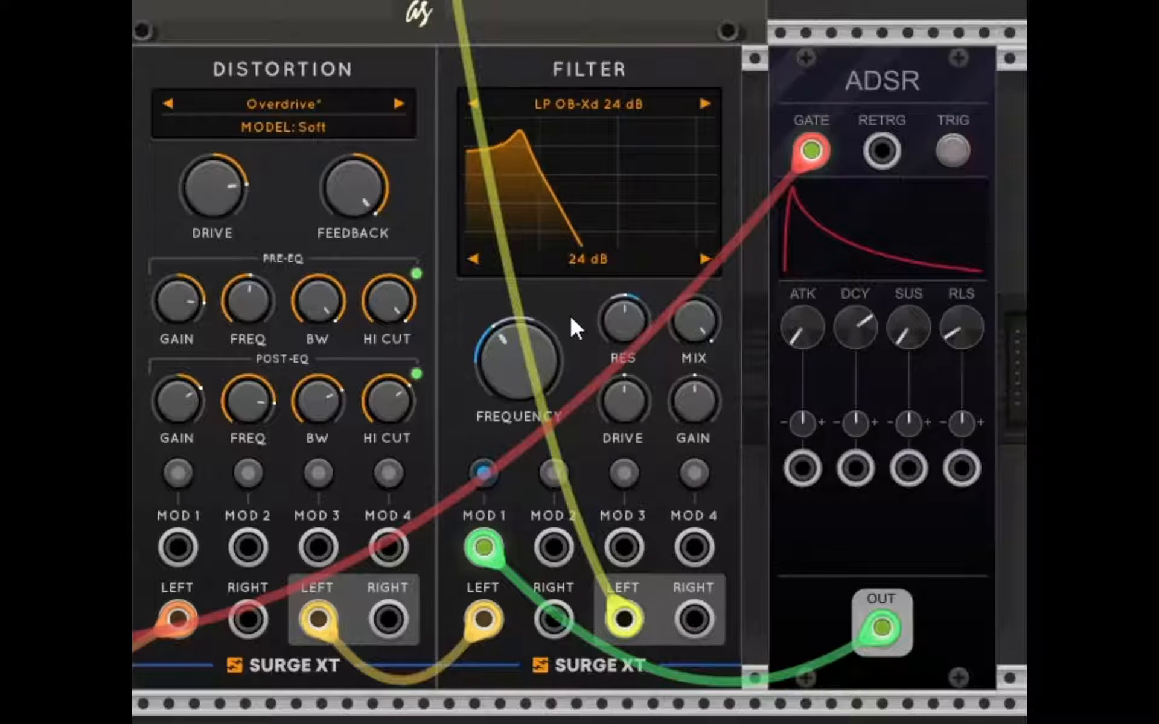
Raise the Filter's base frequency above 3400 Hz and its resonance to about 57%, adjusting the ADSR's decay to match.
click(486, 475)
drag(517, 363, 699, 130)
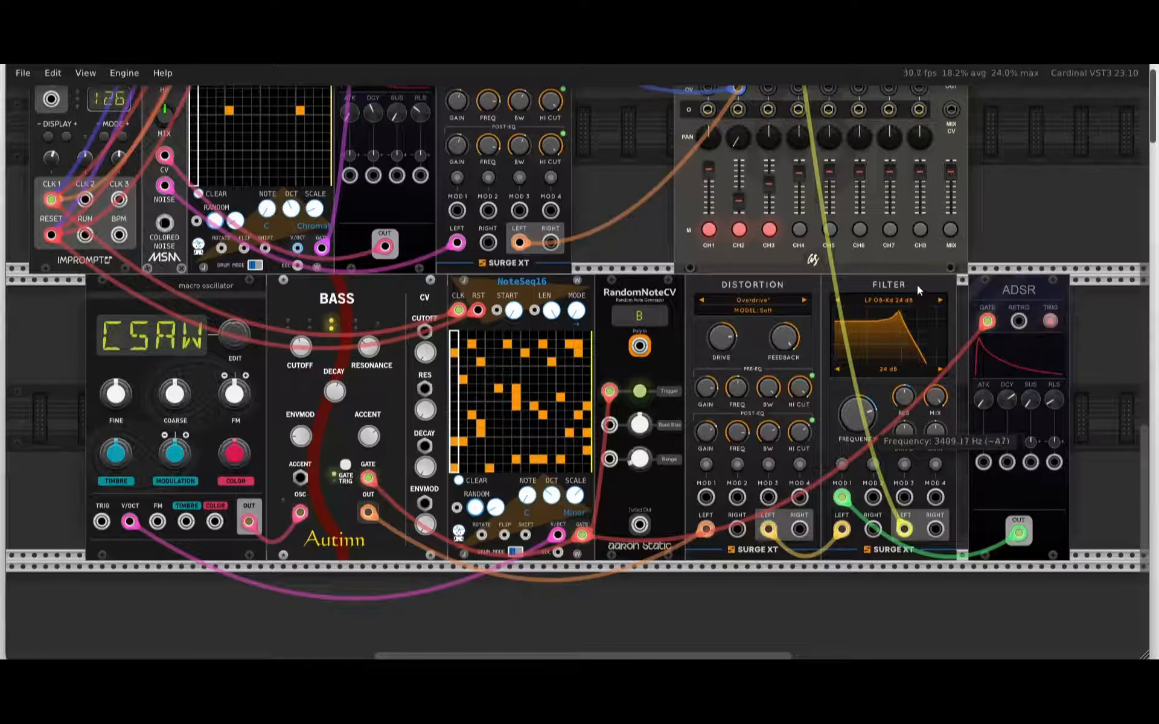
drag(1009, 399, 911, 646)
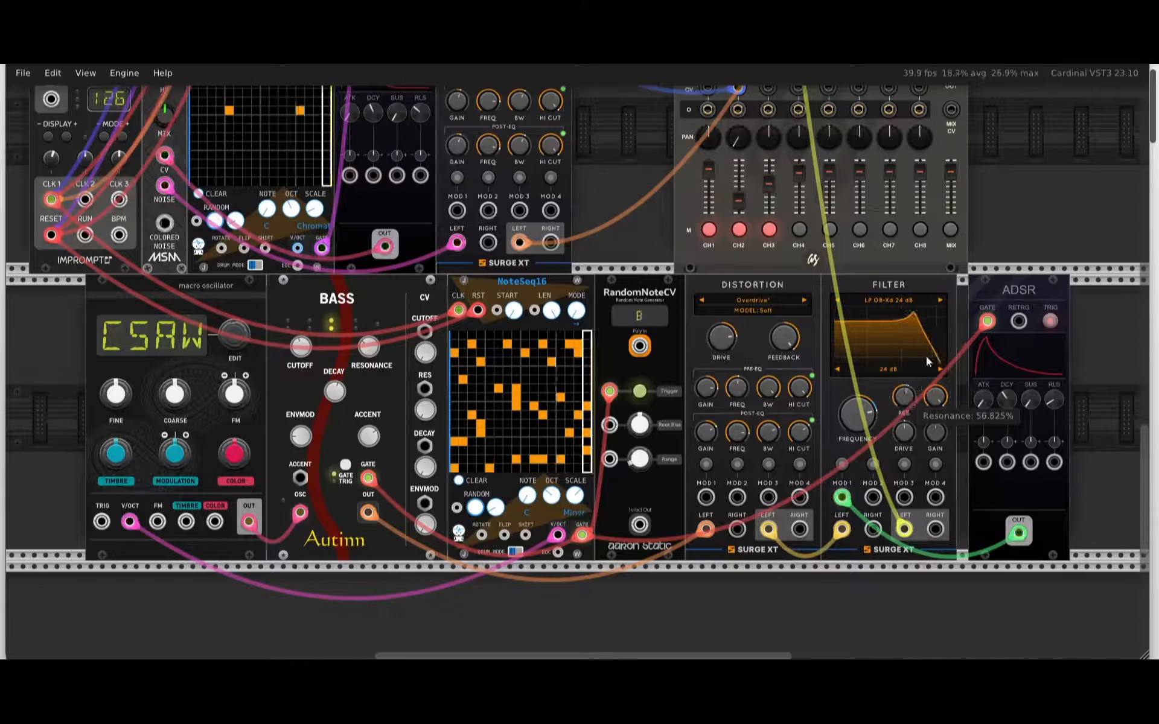
drag(865, 414, 882, 361)
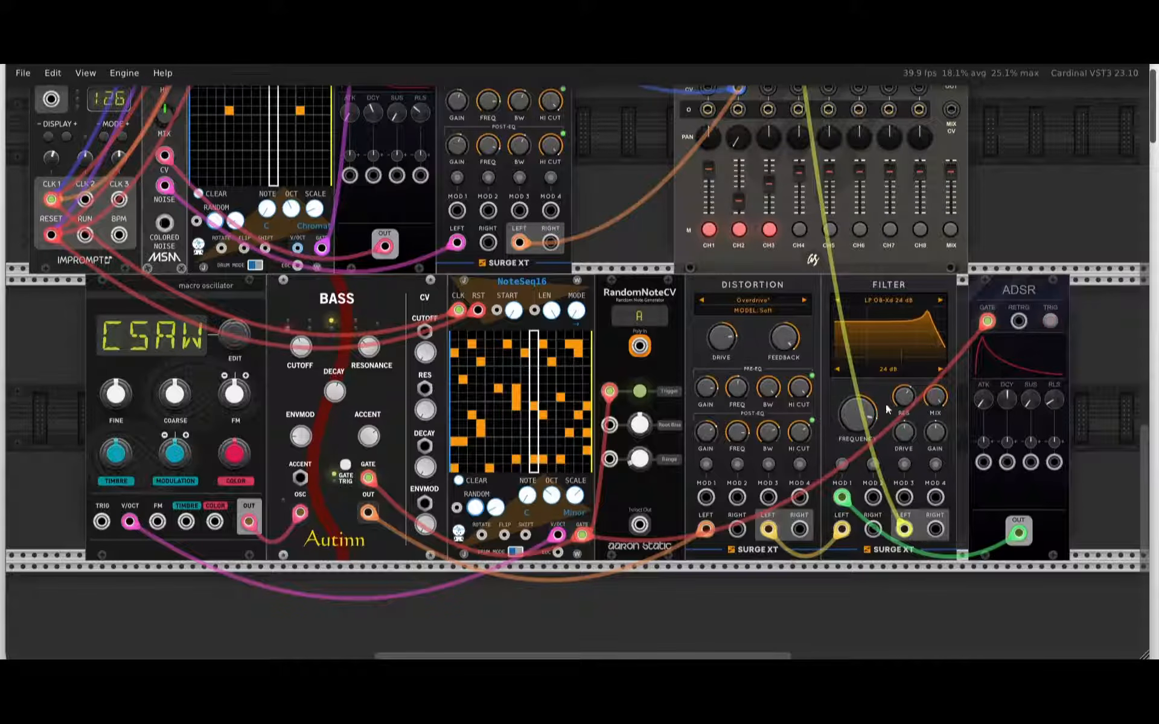
Set MOD 1's modulation of the Filter's frequency to about -0.152 Oct/V, and readjust the ADSR's decay and the Filter's frequency.
drag(844, 464, 870, 414)
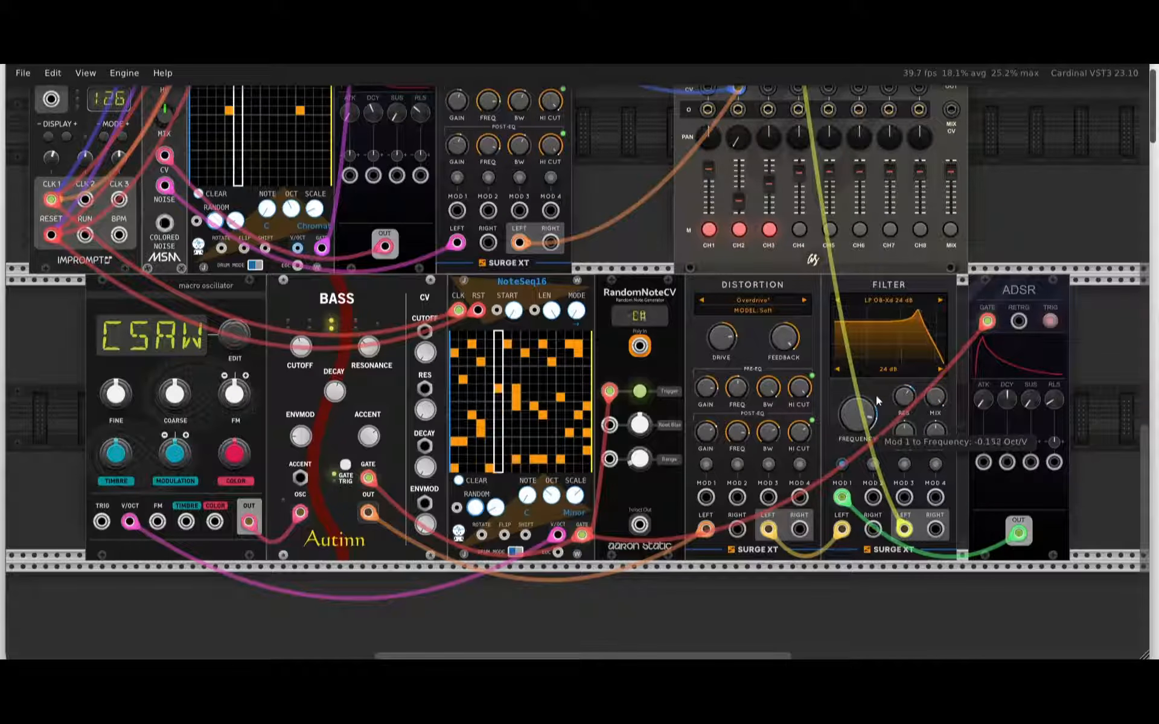
drag(873, 494, 899, 460)
drag(1008, 400, 1035, 334)
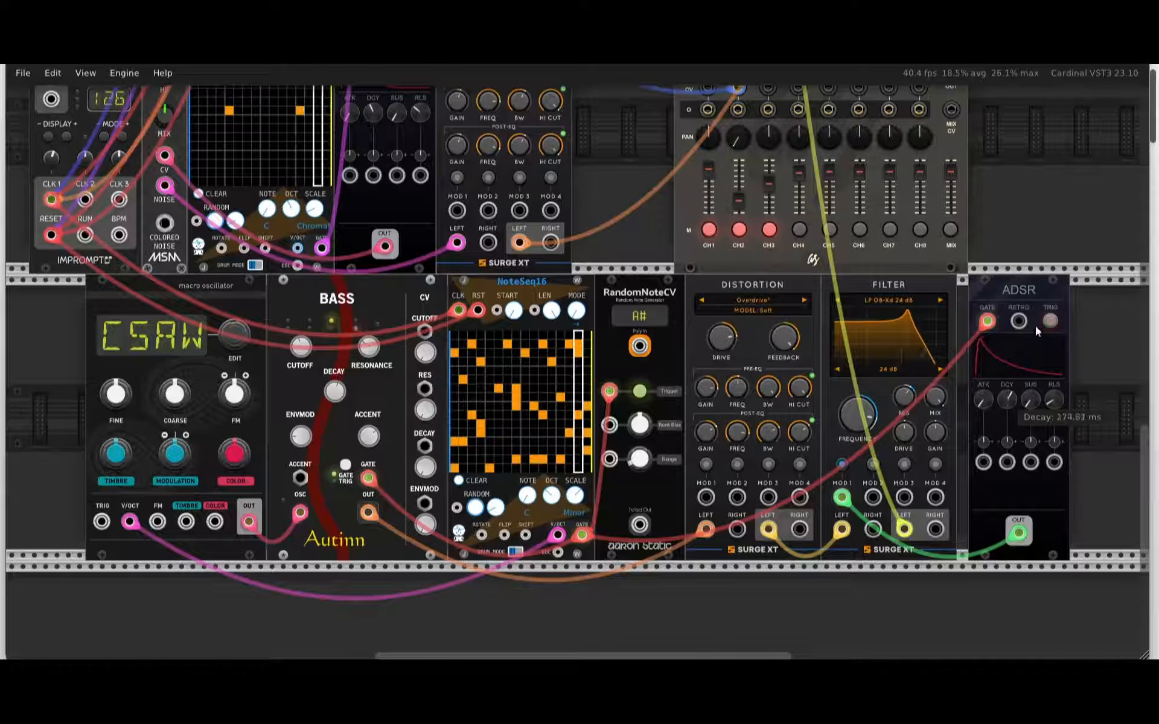
drag(1085, 192, 1089, 181)
drag(863, 419, 845, 457)
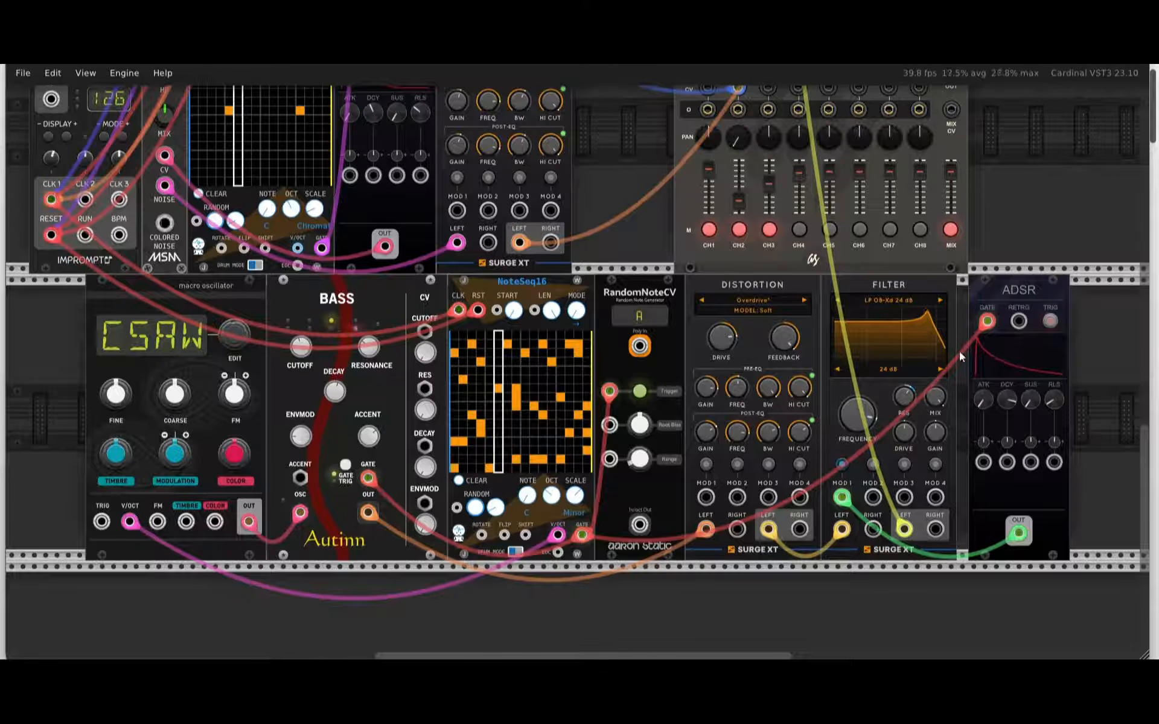
Unplug the ADSR's cable from the Filter's MOD 1 input and check the MOD 1 assignments on frequency and resonance.
drag(842, 497, 1034, 535)
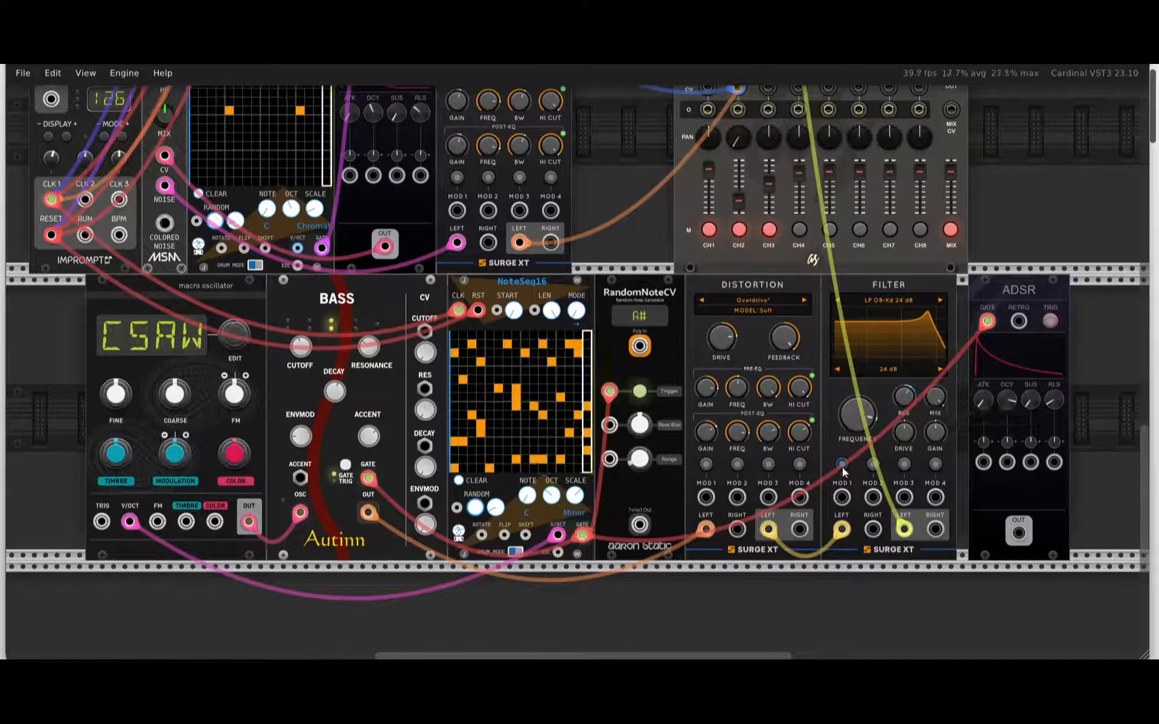
mouse_move(859, 436)
drag(848, 471, 894, 405)
mouse_move(904, 393)
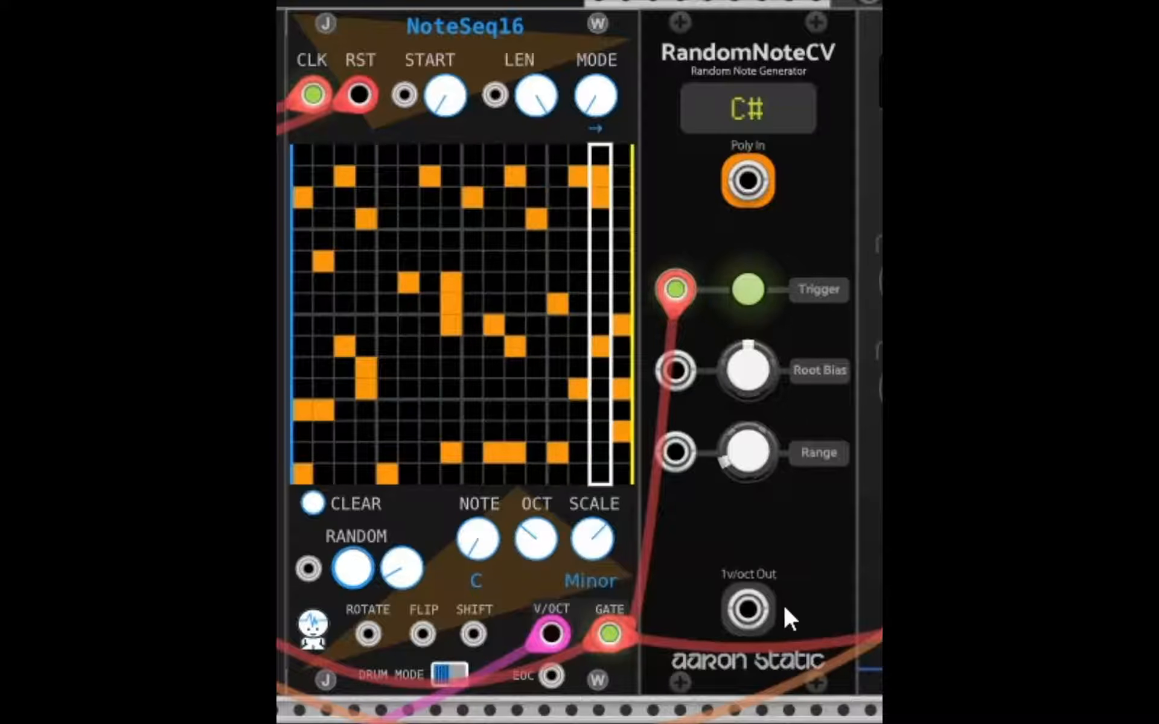
Patch RandomNoteCV's 1v/oct output to NoteSeq16's random trigger input, randomize the pattern and raise the random amount.
drag(752, 603, 301, 572)
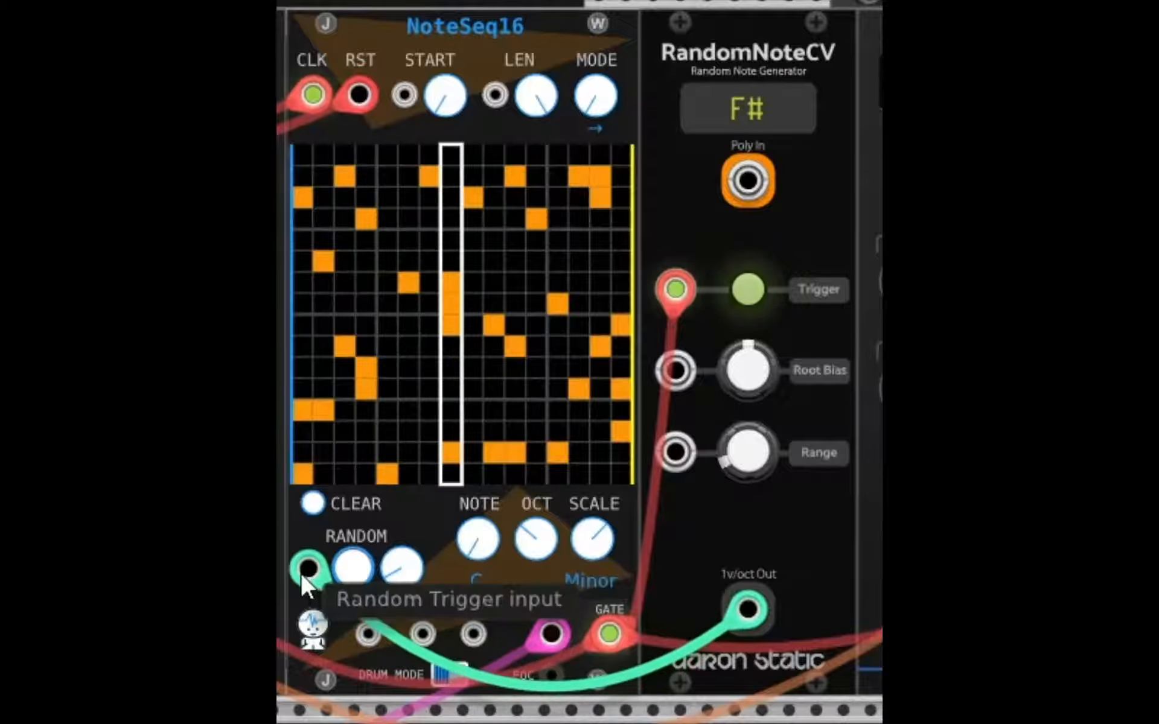
click(350, 570)
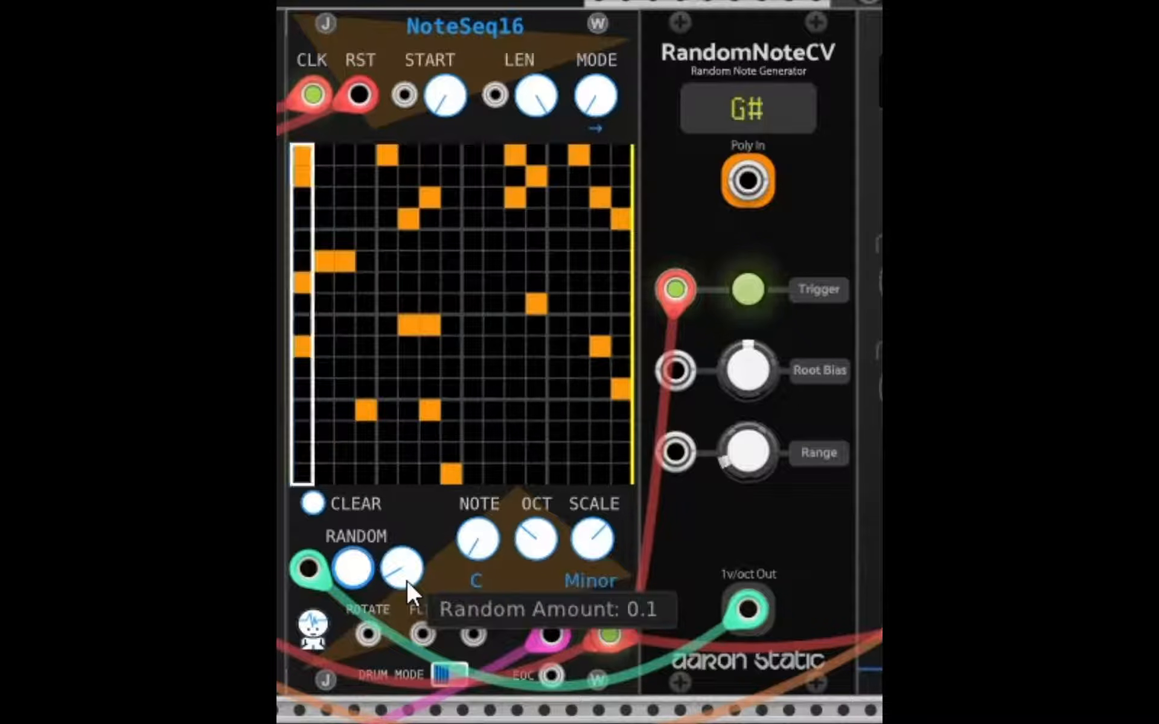
drag(406, 579, 469, 236)
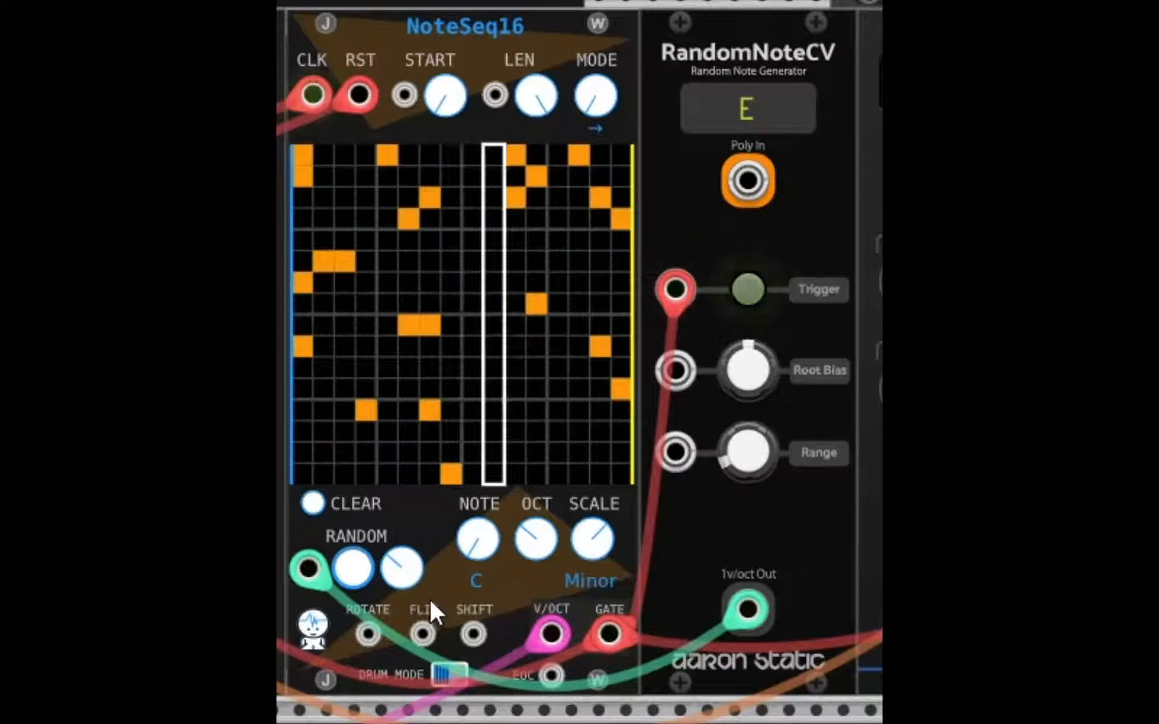
Raise NoteSeq16's random amount well above half and randomize the bass pattern into a dense grid of notes.
click(344, 562)
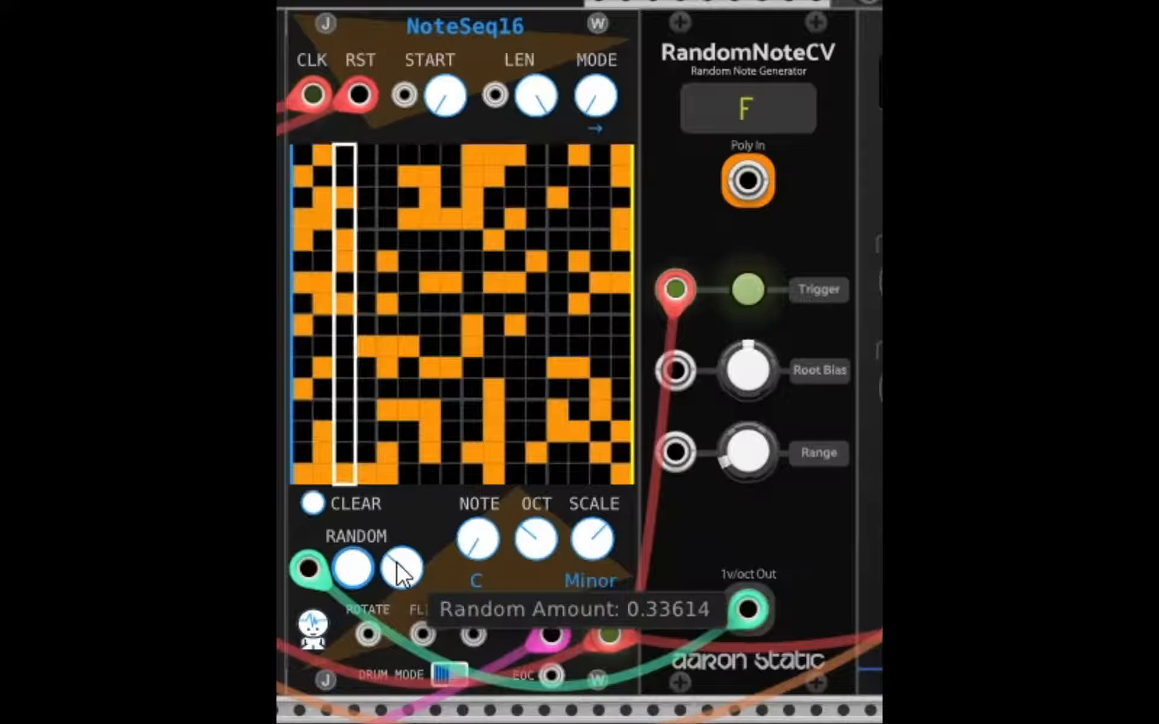
drag(397, 563, 486, 245)
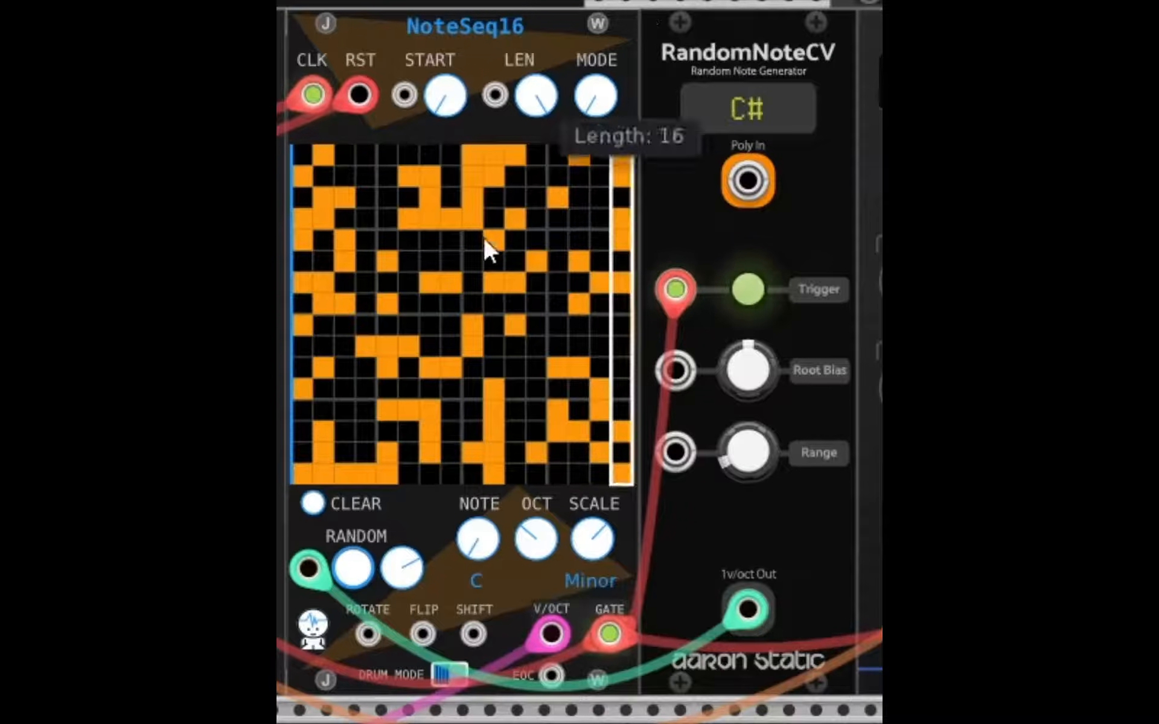
click(360, 570)
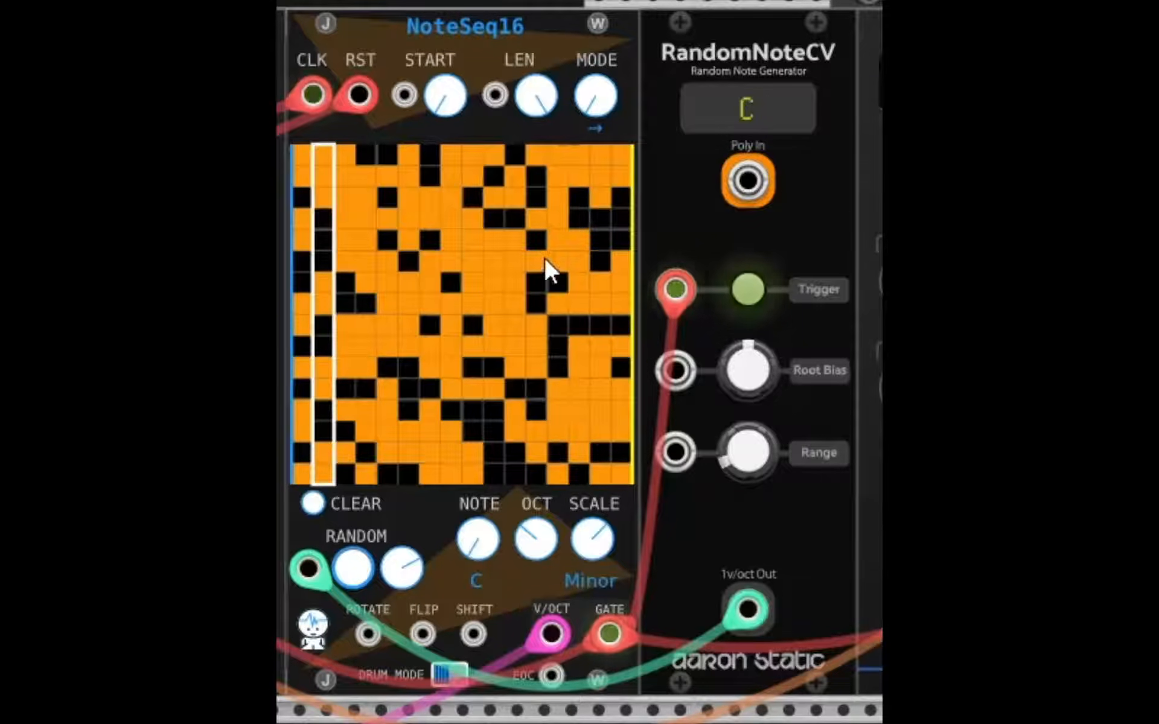
Lower NoteSeq16's random amount to a small value and randomize the bass pattern several times for sparse note variations.
drag(411, 559, 402, 604)
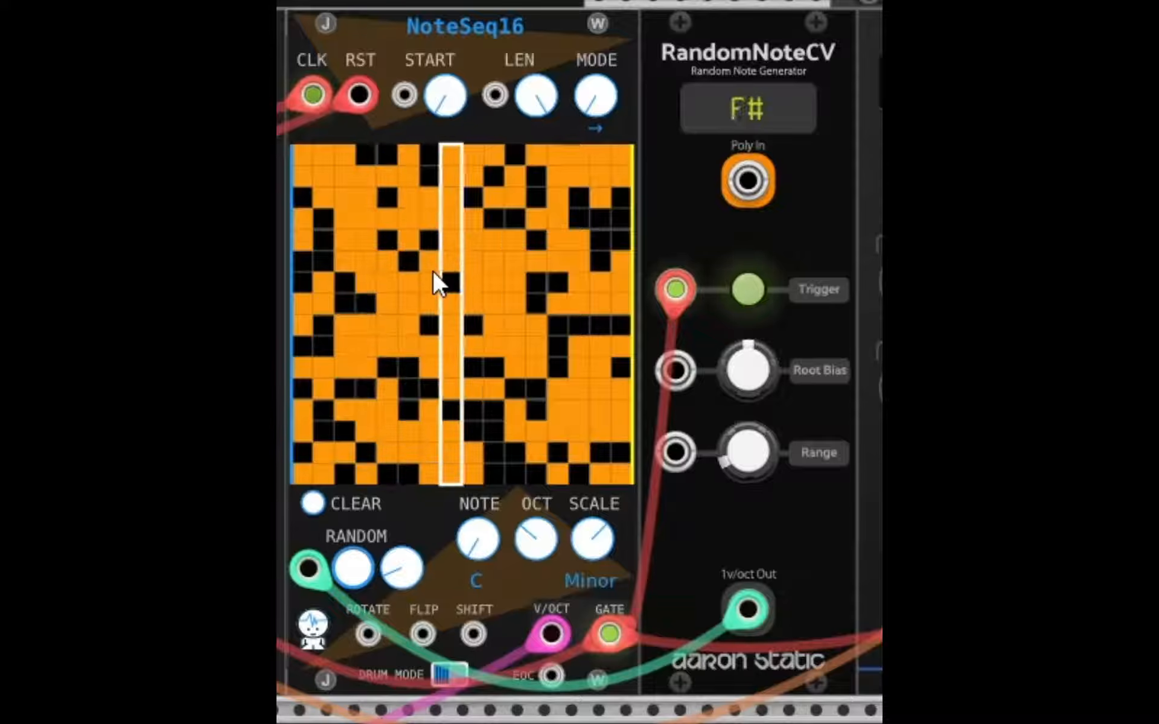
click(335, 575)
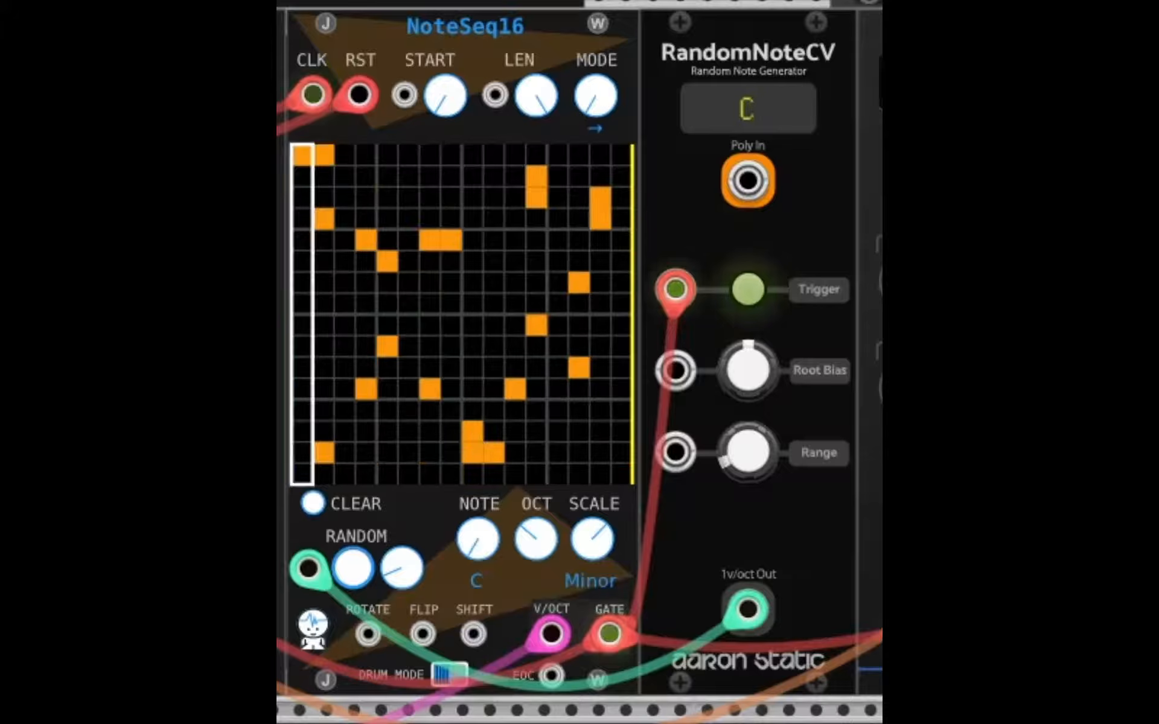
mouse_move(392, 580)
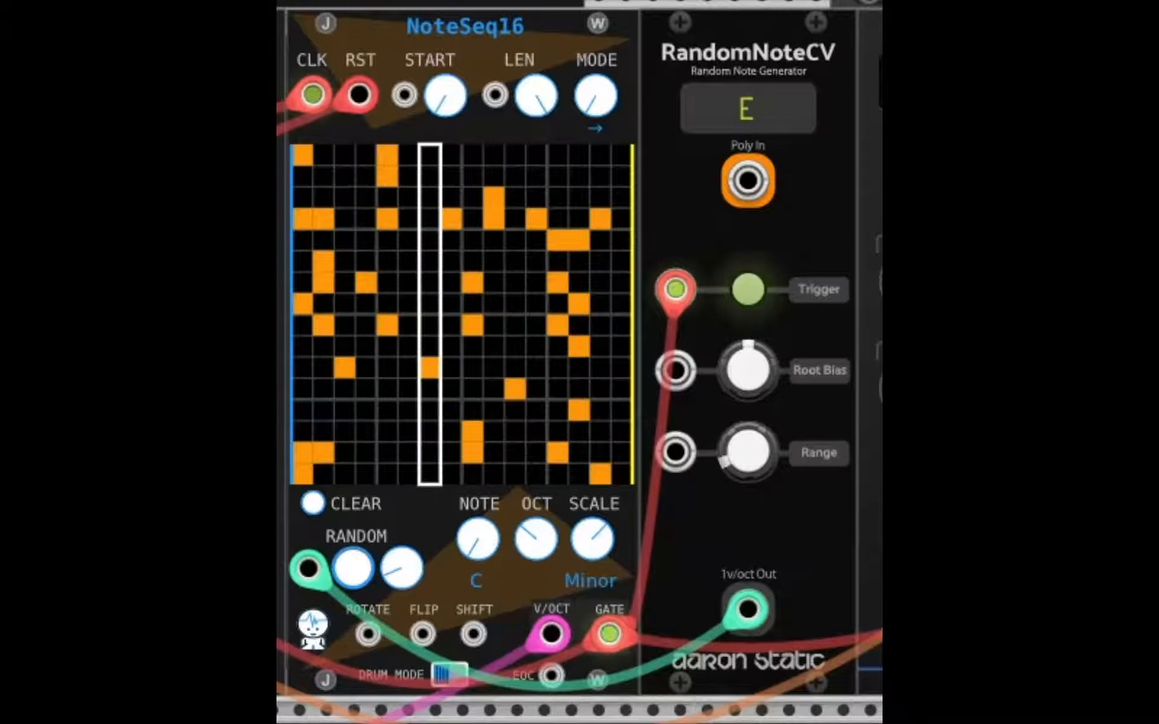
click(410, 198)
click(625, 240)
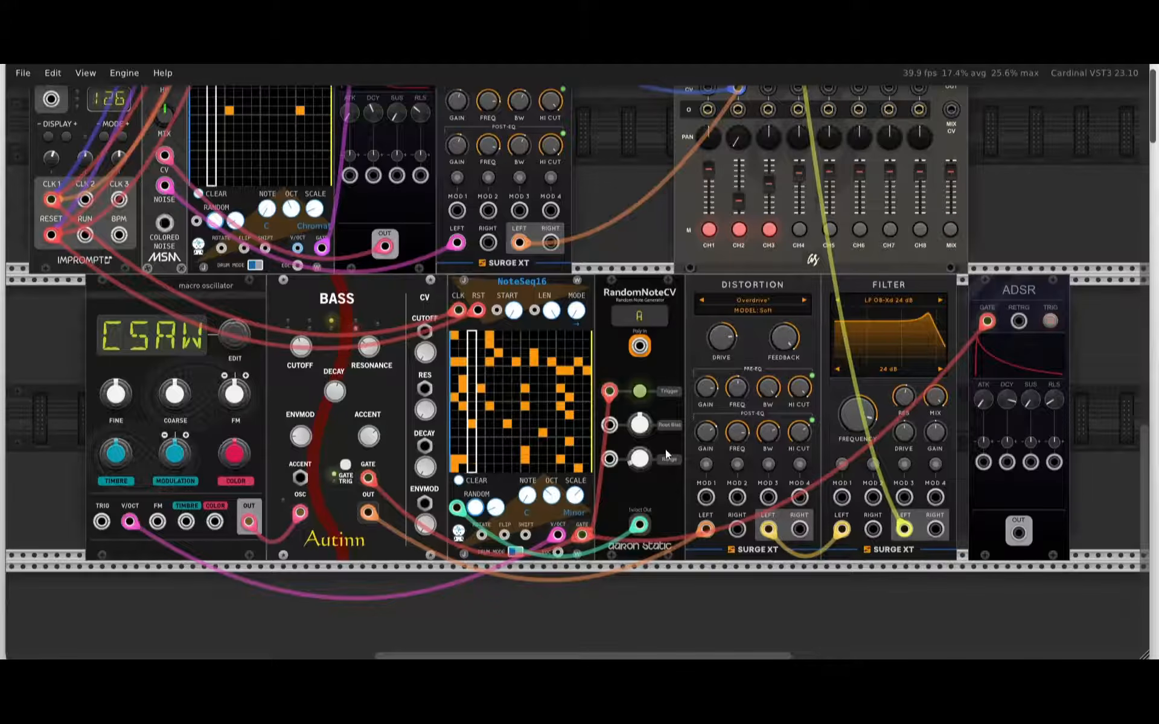
click(476, 507)
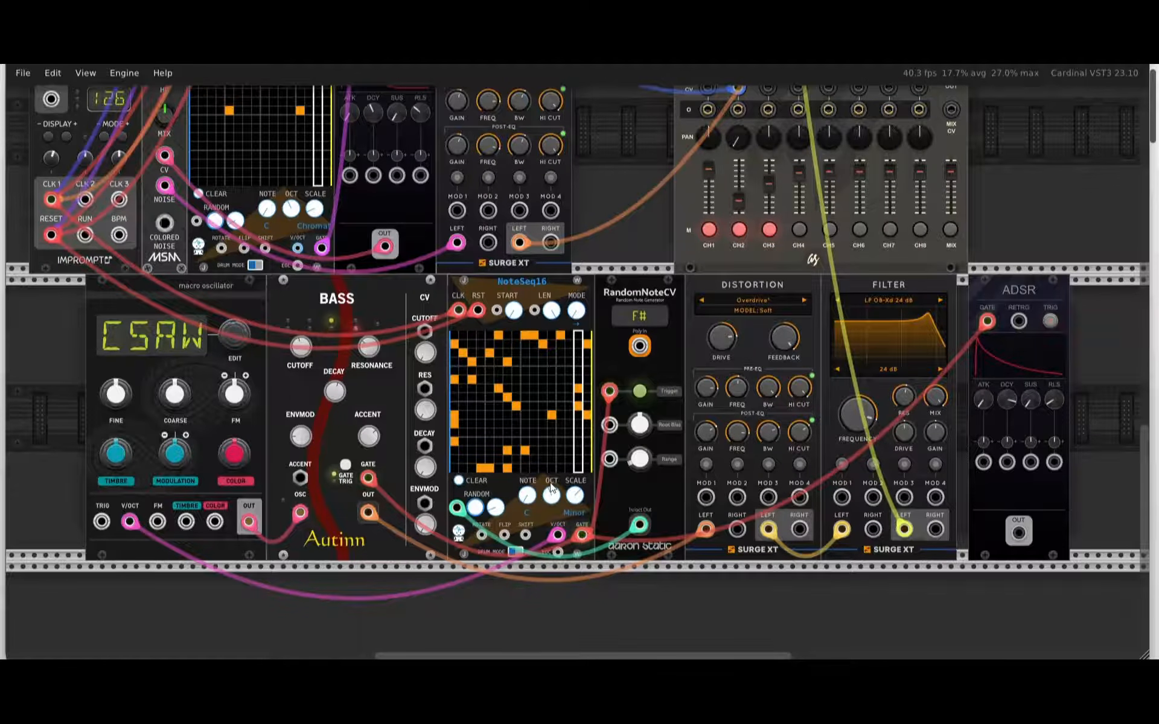
Lower the Filter's frequency in the bass chain and mute the mixer's overall mix.
drag(858, 417, 791, 573)
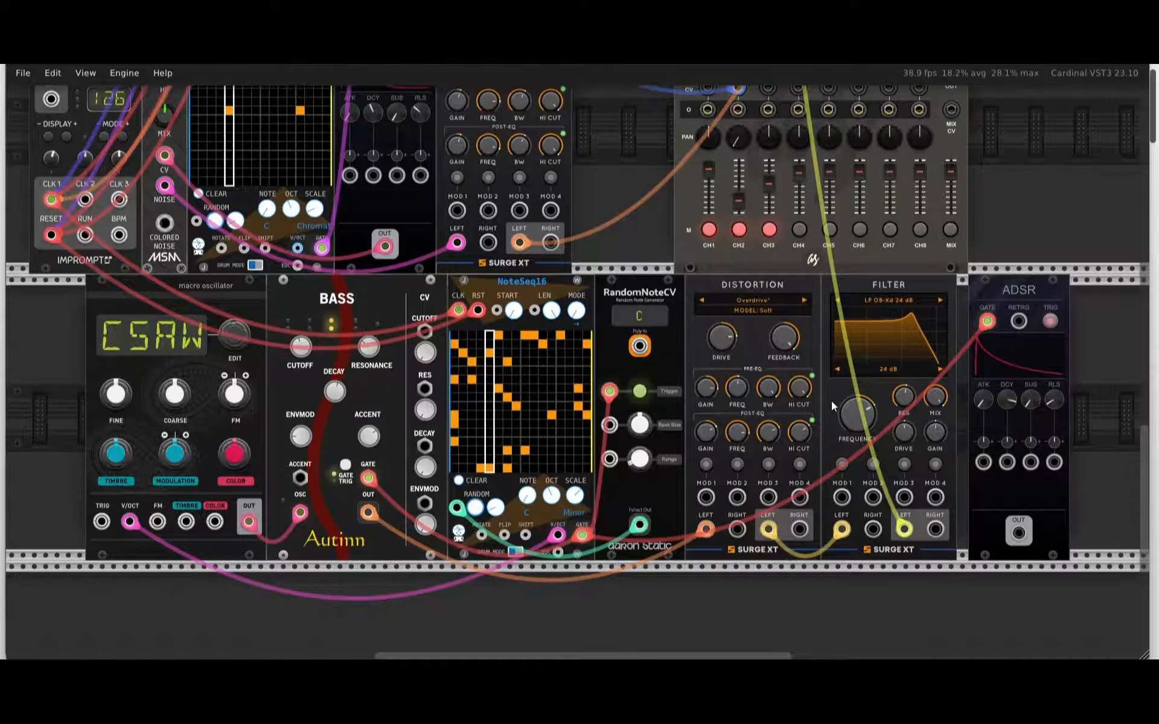
click(951, 230)
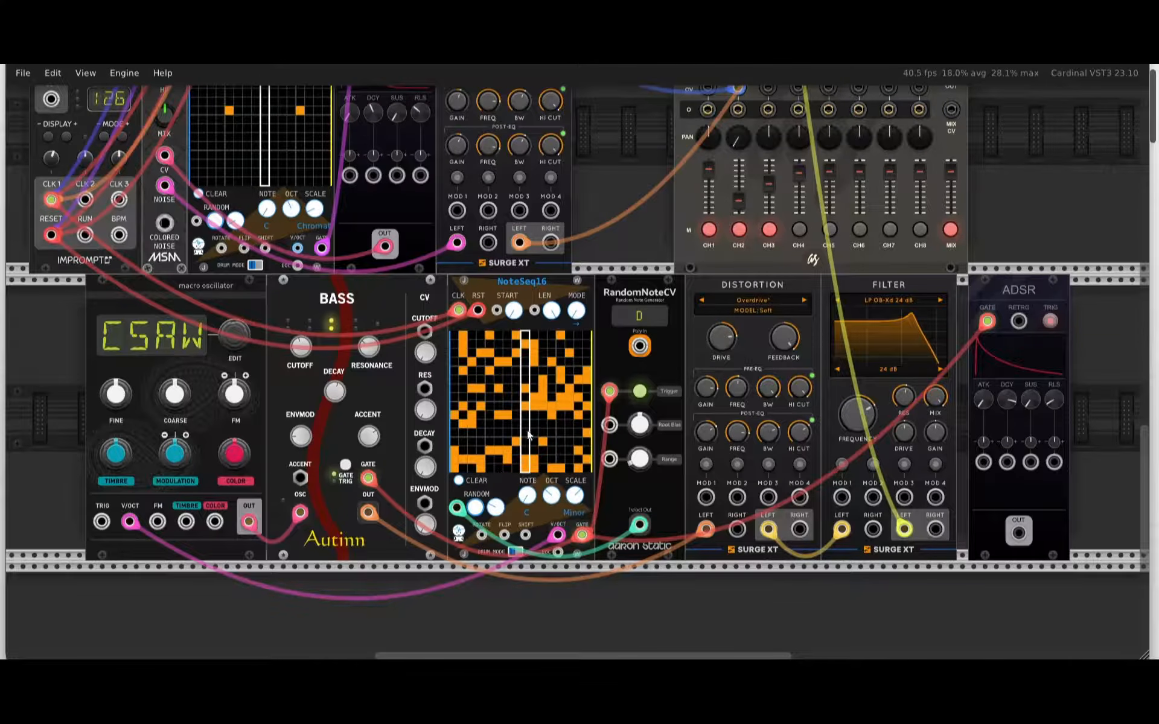
Unplug RandomNoteCV's cable from NoteSeq16's random input and switch the macro oscillator's model through FOLD to SYN--.
drag(457, 508, 715, 607)
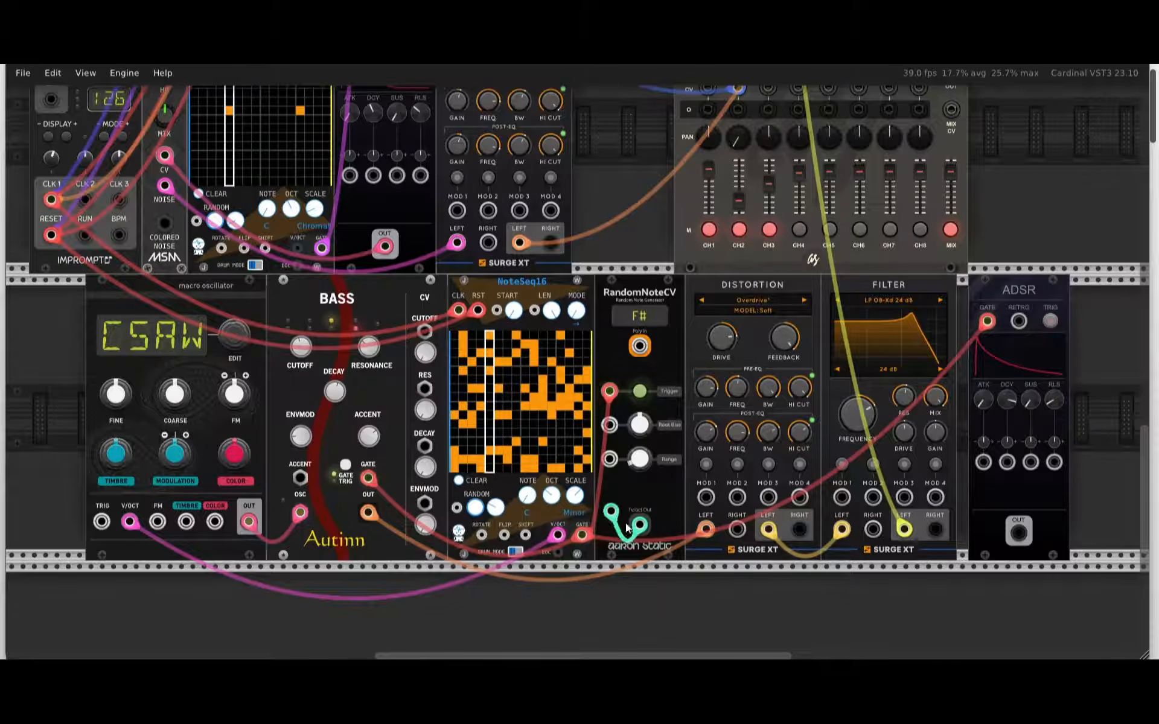
drag(616, 518, 622, 510)
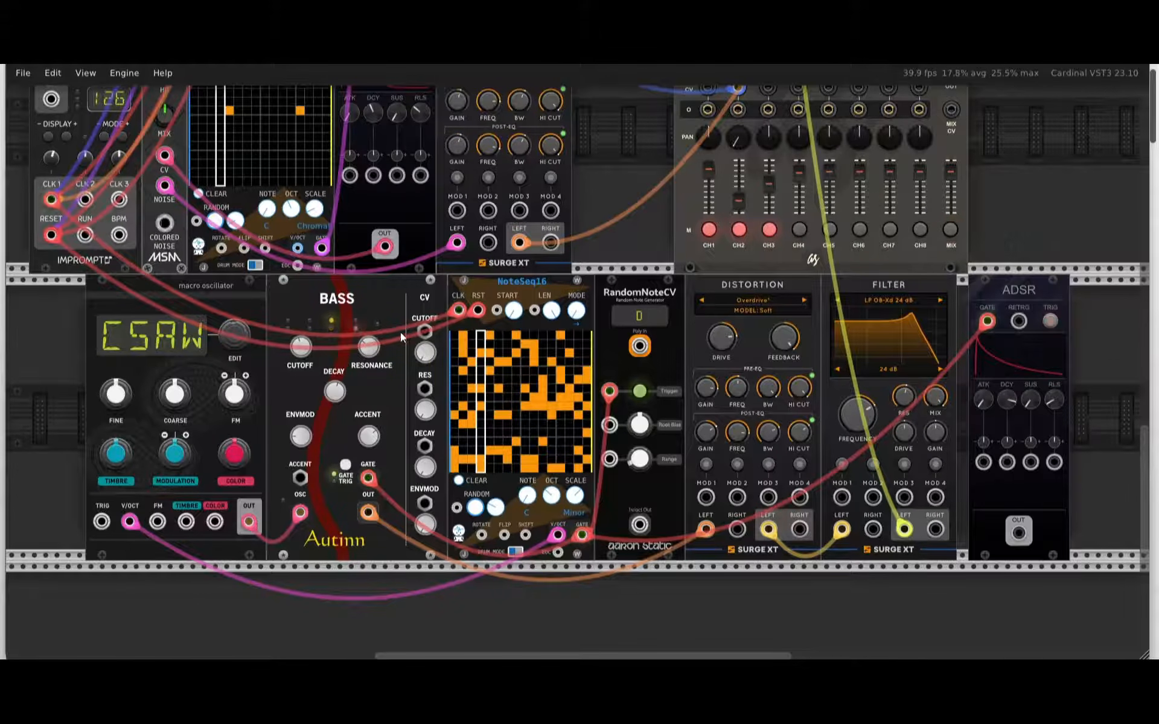
drag(240, 328, 255, 293)
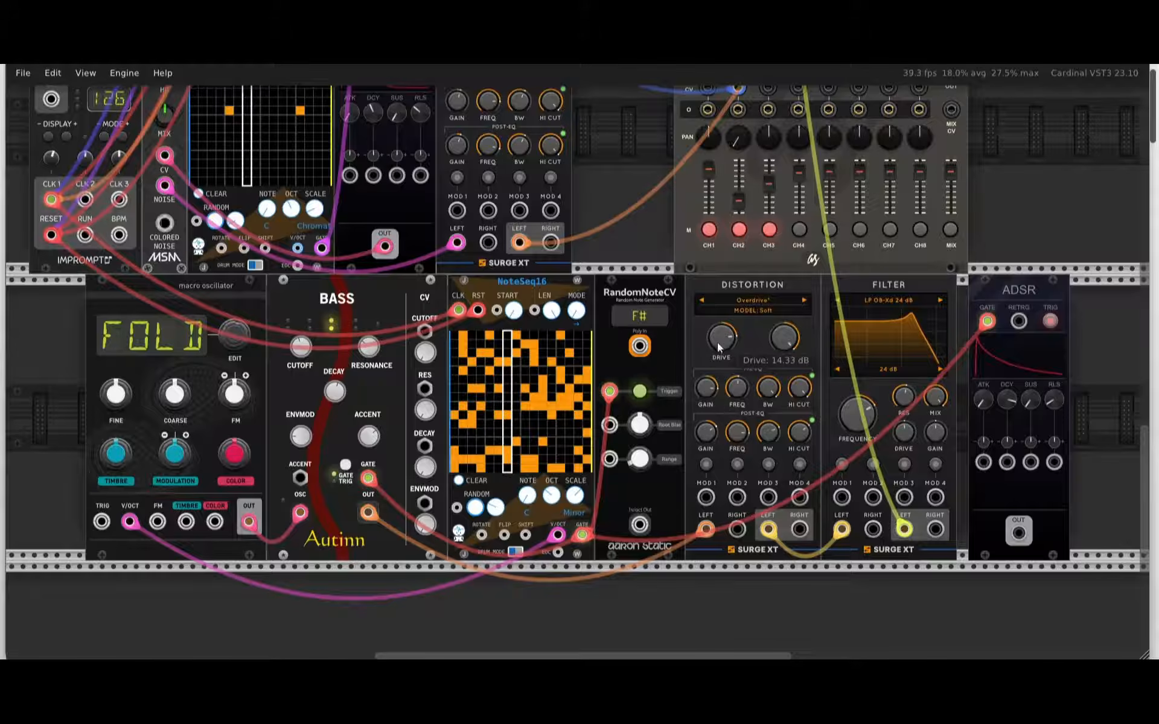
mouse_move(242, 329)
mouse_down()
mouse_move(251, 300)
mouse_move(248, 325)
mouse_move(253, 314)
mouse_up()
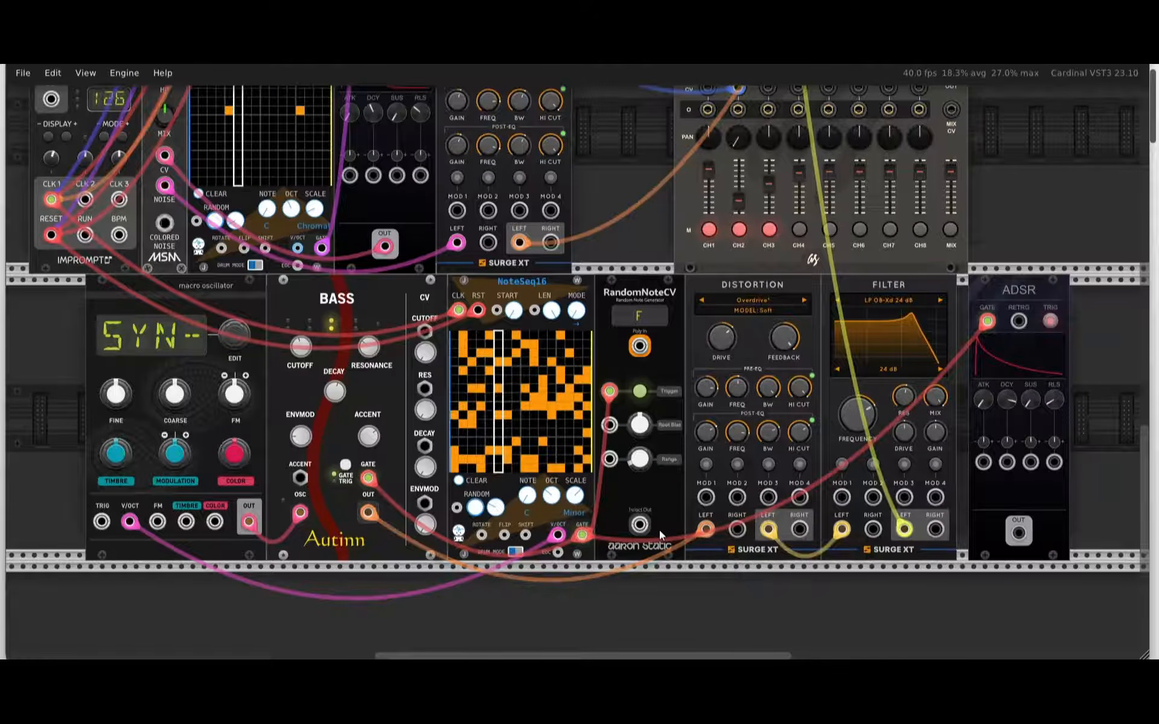
Patch RandomNoteCV's 1v/oct output briefly to NoteSeq16's random input to generate a new bass pattern, and unplug it again.
drag(643, 527, 457, 508)
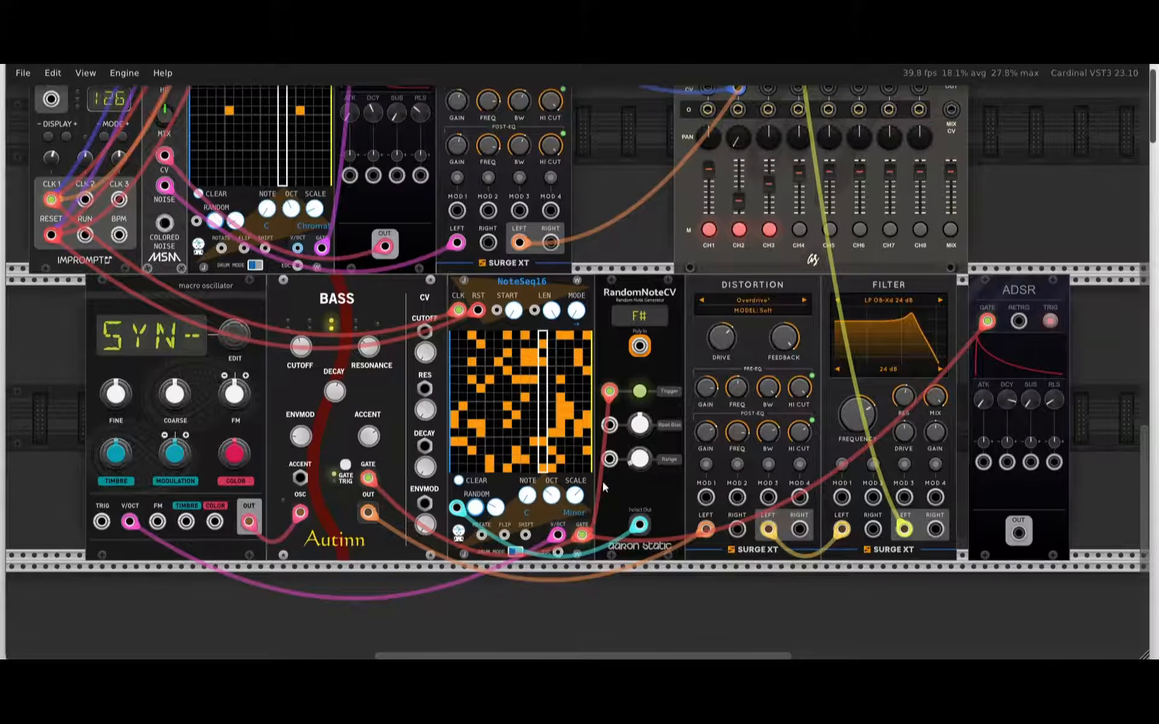
drag(643, 527, 597, 506)
drag(656, 534, 658, 536)
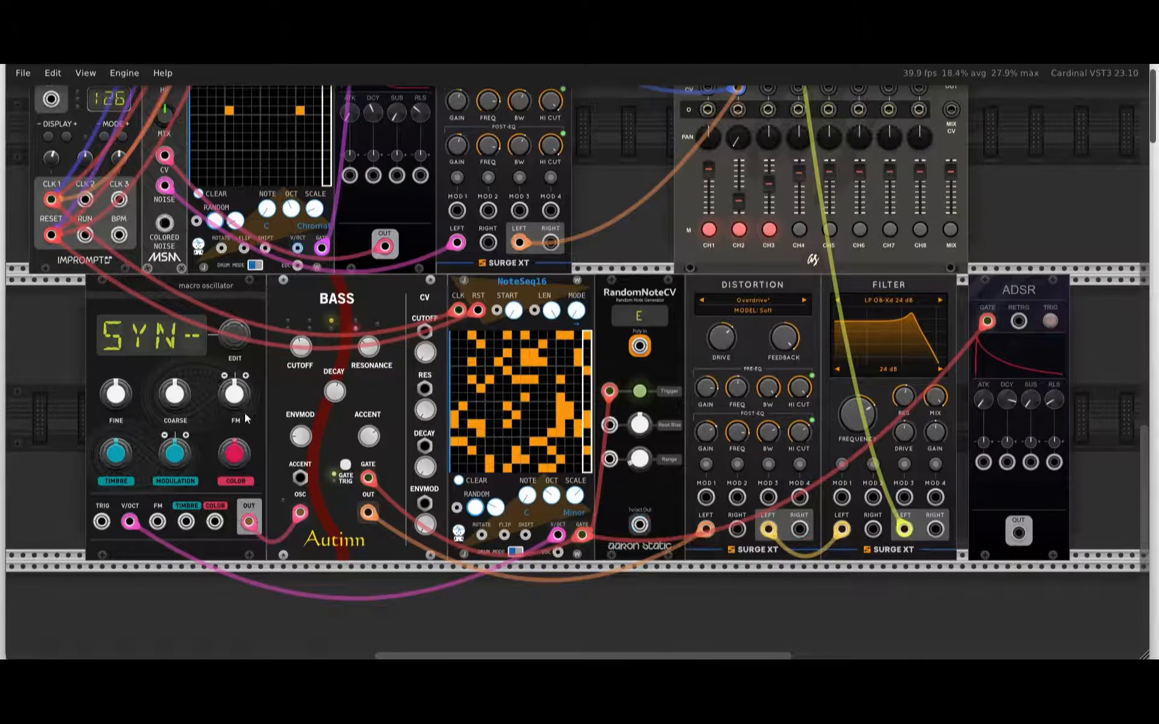
Switch the macro oscillator's model to //// and lower the Distortion's pre-EQ gain.
drag(239, 343, 248, 316)
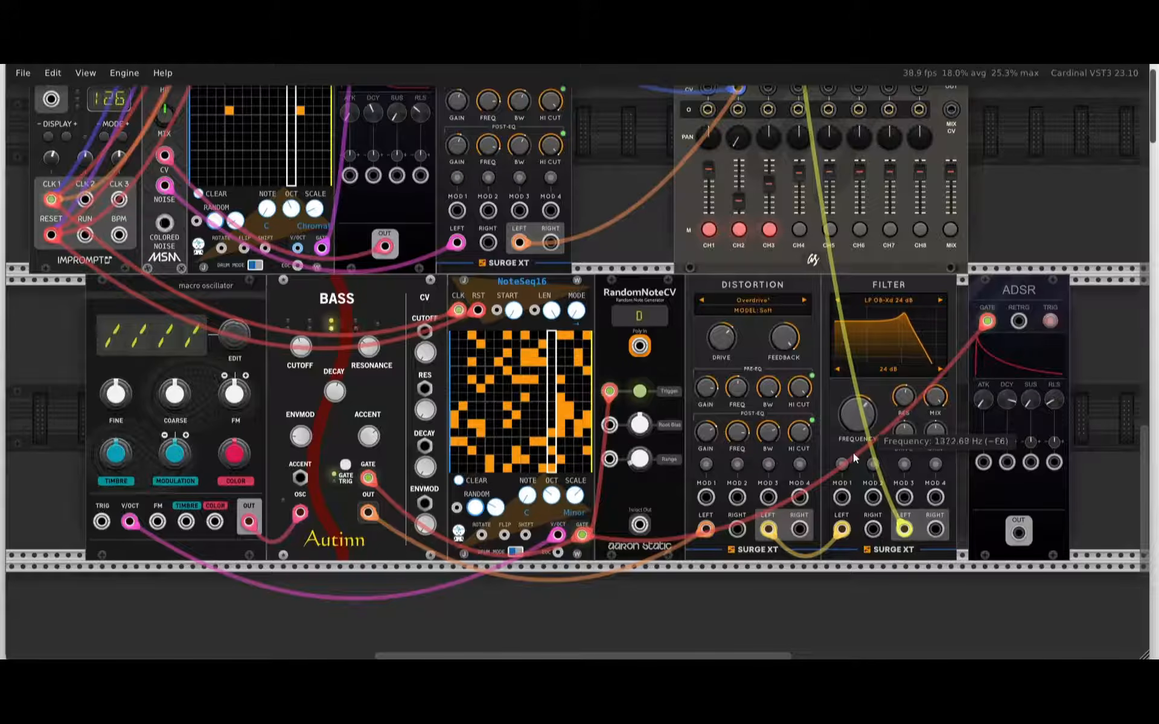
drag(713, 394, 707, 455)
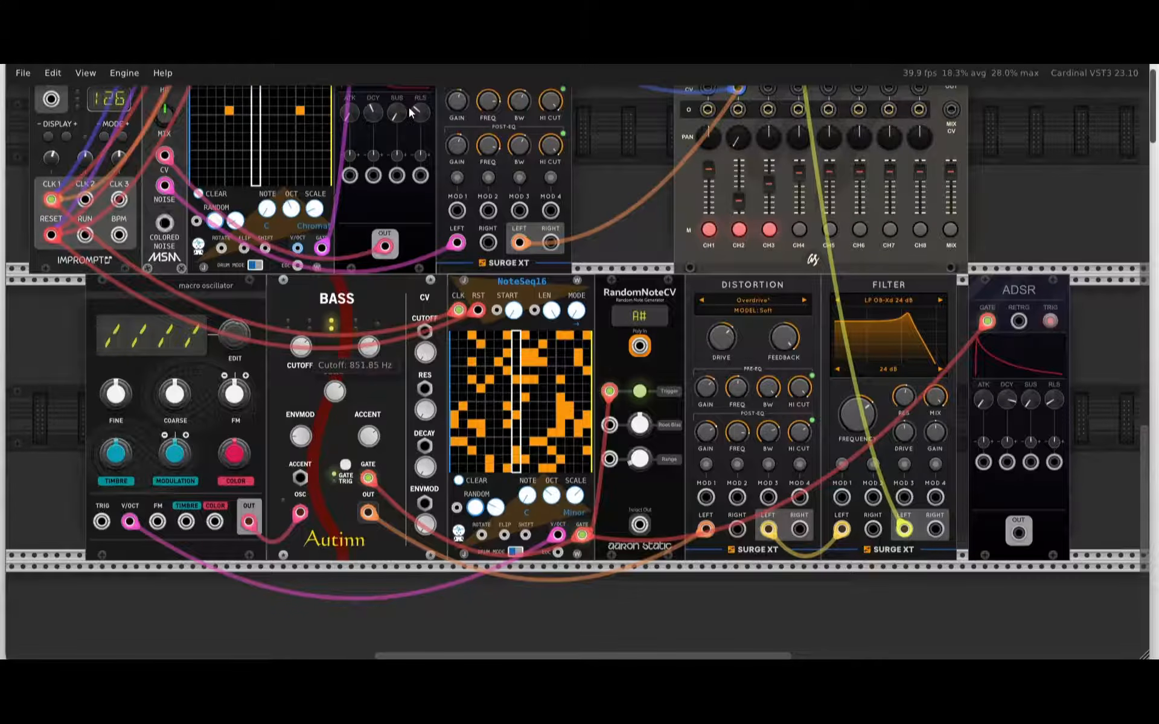
With the overall mix muted, unmute mixer channels CH1, CH2 and CH3, and unmute the mix.
click(951, 233)
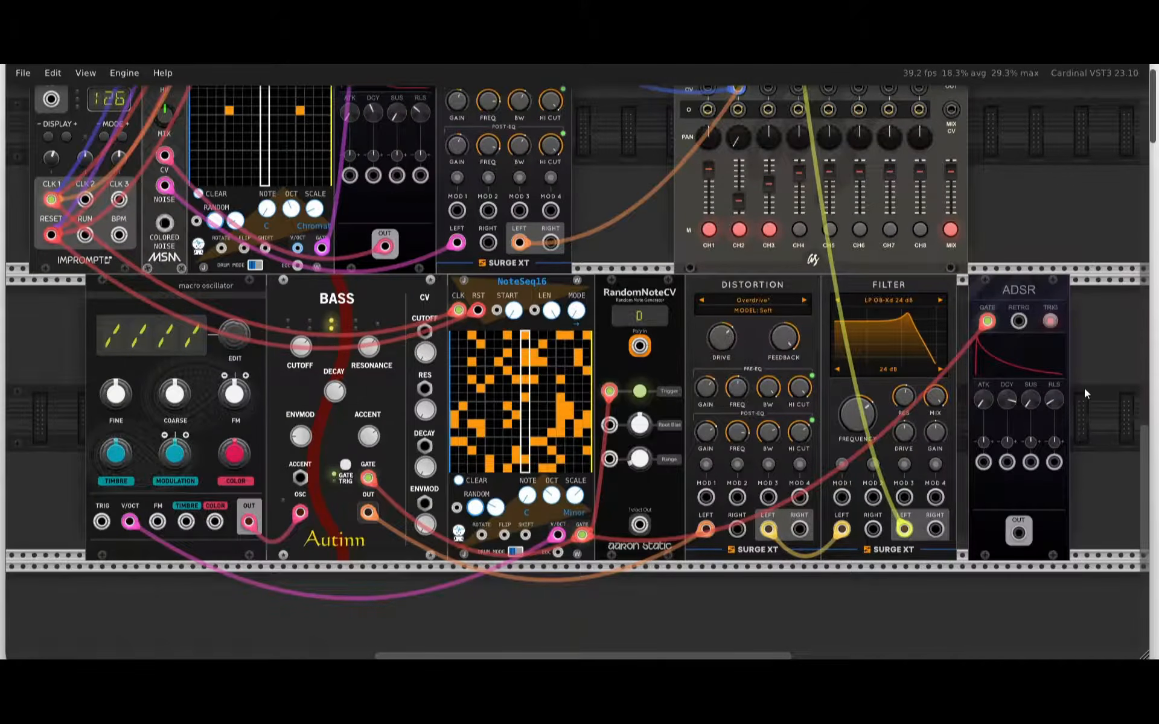
scroll(1084, 393, up, 10)
scroll(1085, 390, up, 3)
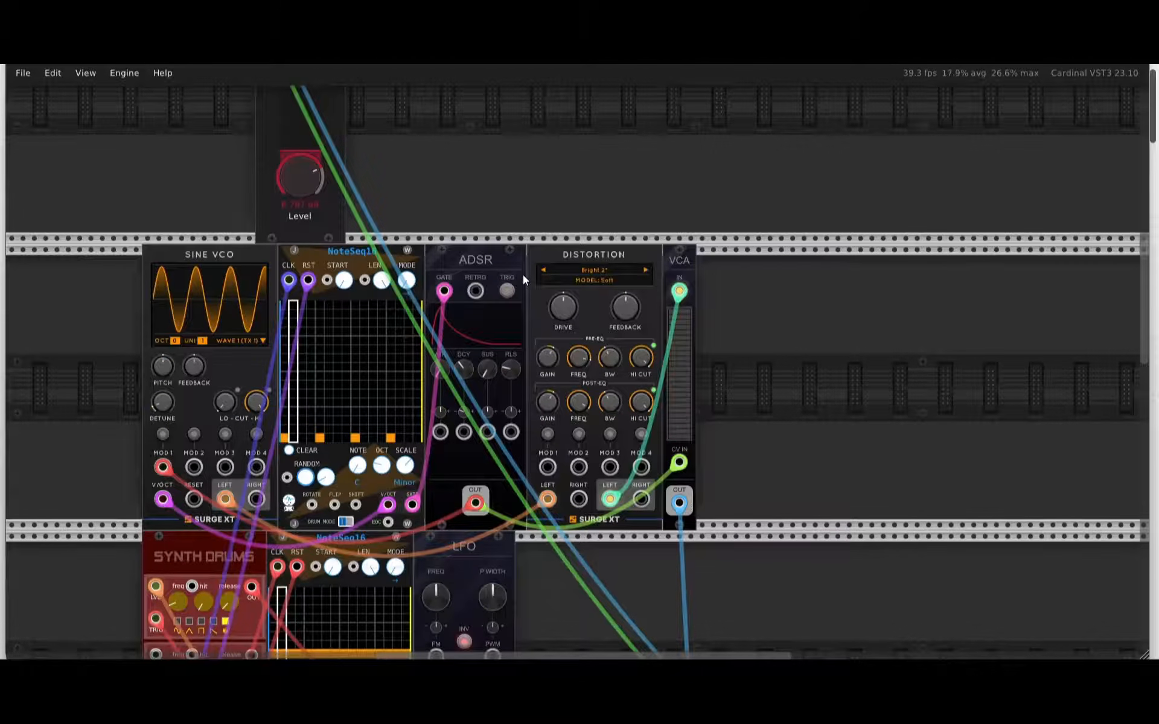
scroll(527, 290, down, 8)
scroll(745, 347, down, 10)
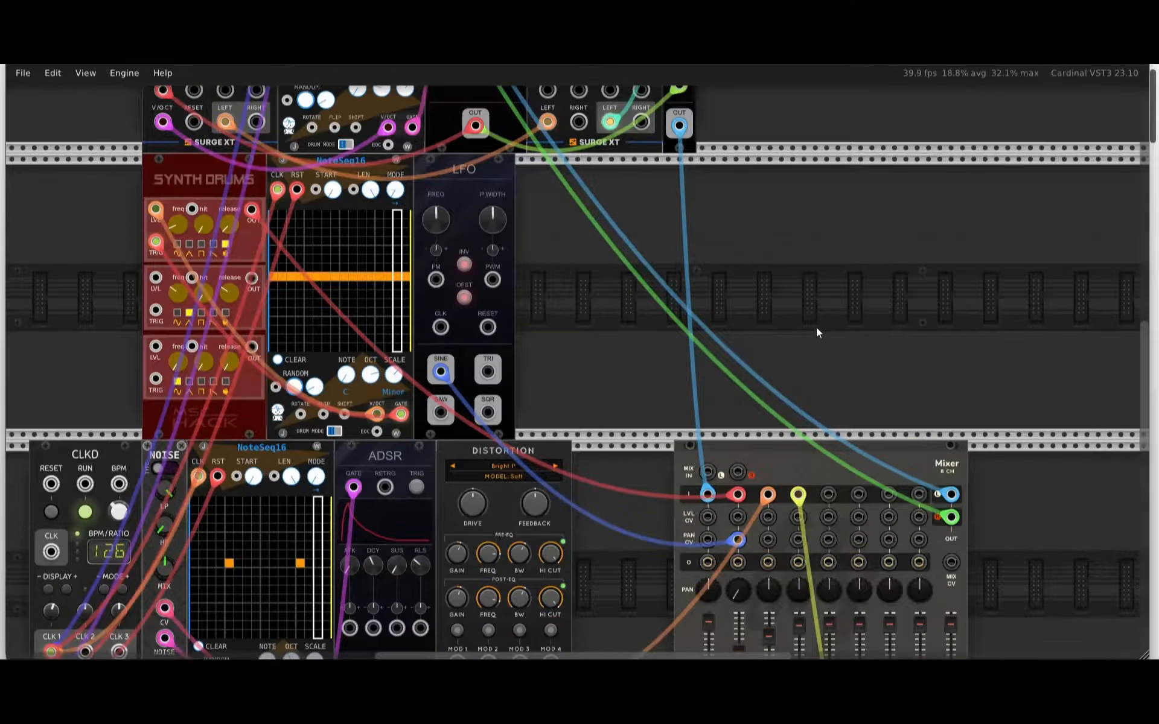
click(769, 381)
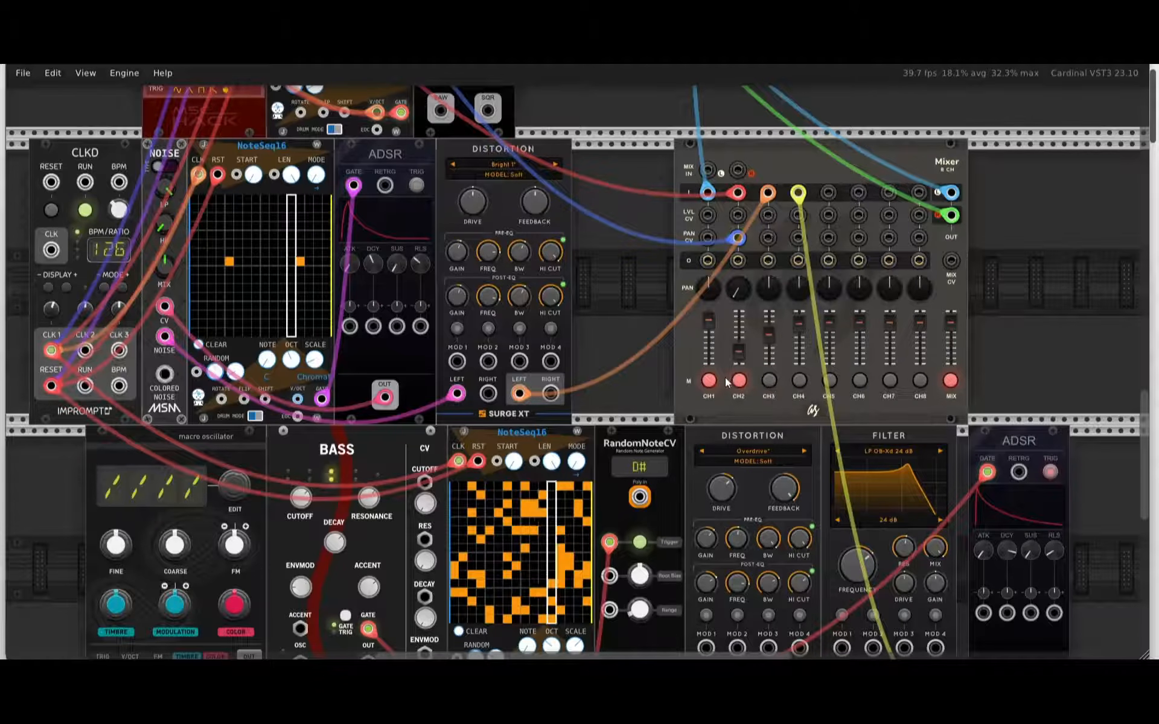
click(739, 380)
click(709, 380)
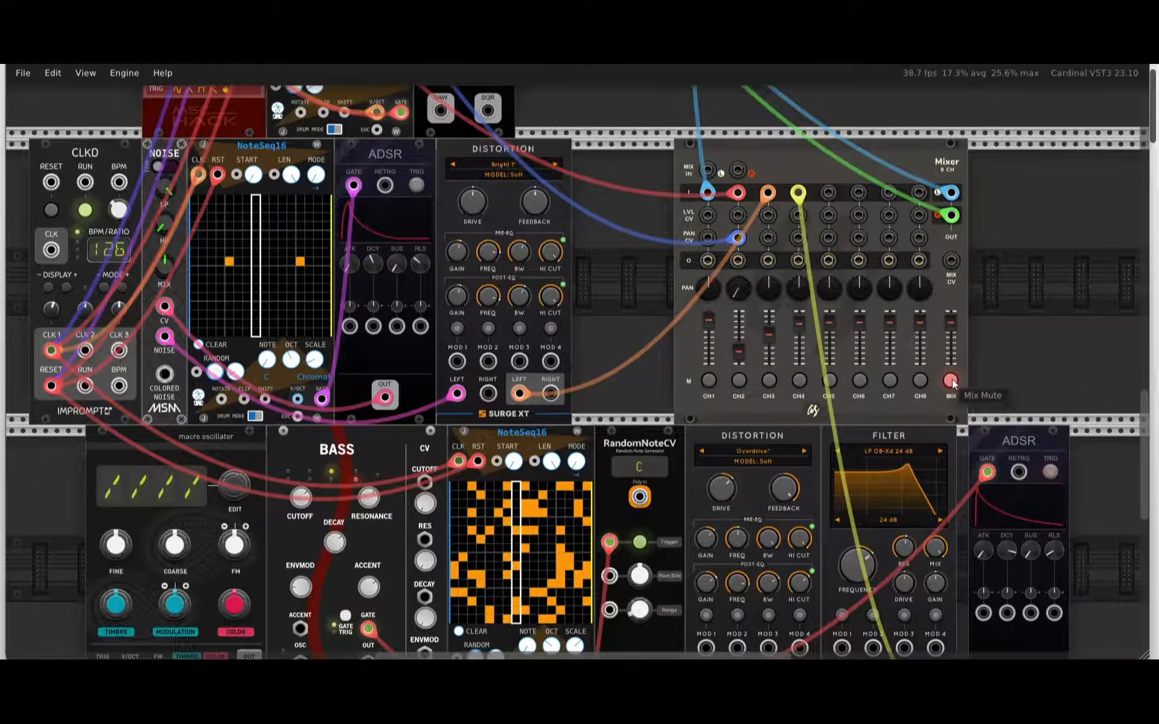
click(950, 380)
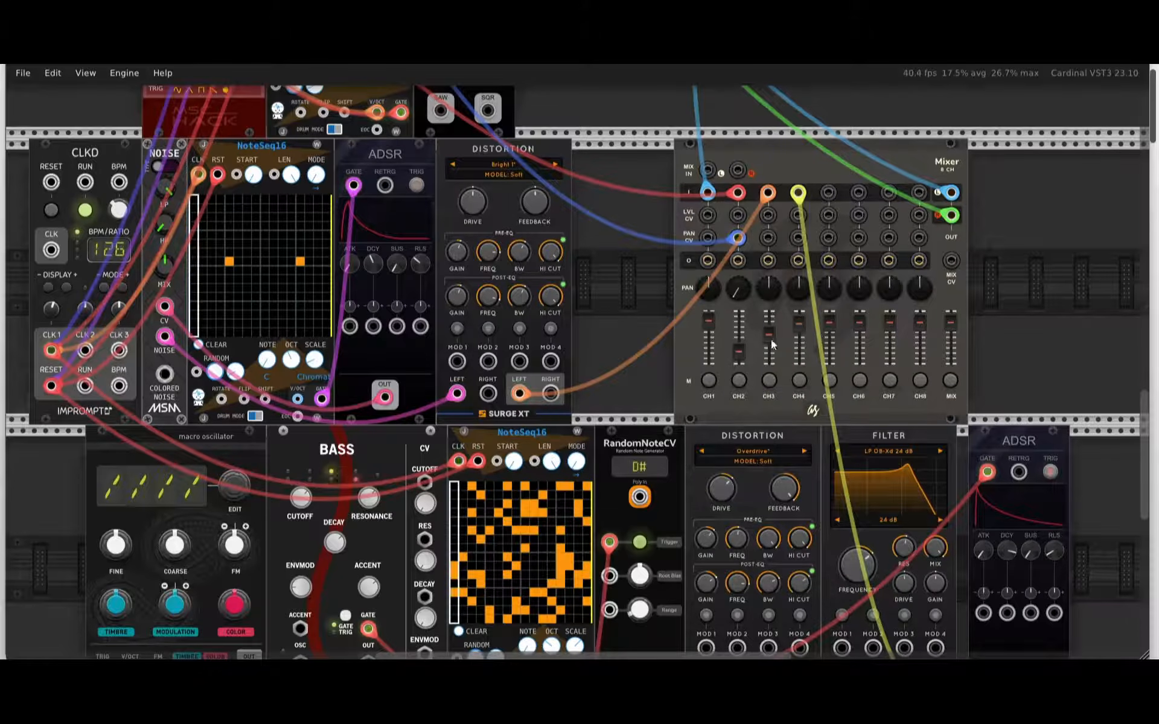
Raise the gains of CH2 and CH3 on the mixer to just below CH1's level.
drag(744, 349, 787, 281)
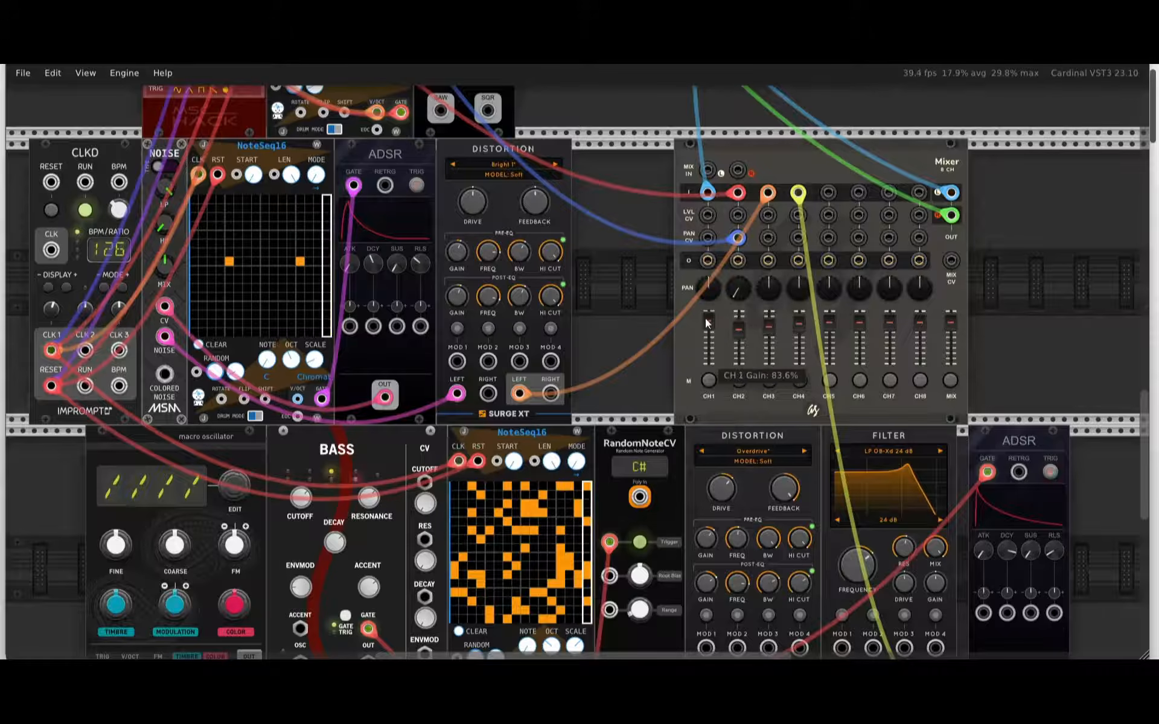
scroll(1032, 268, down, 5)
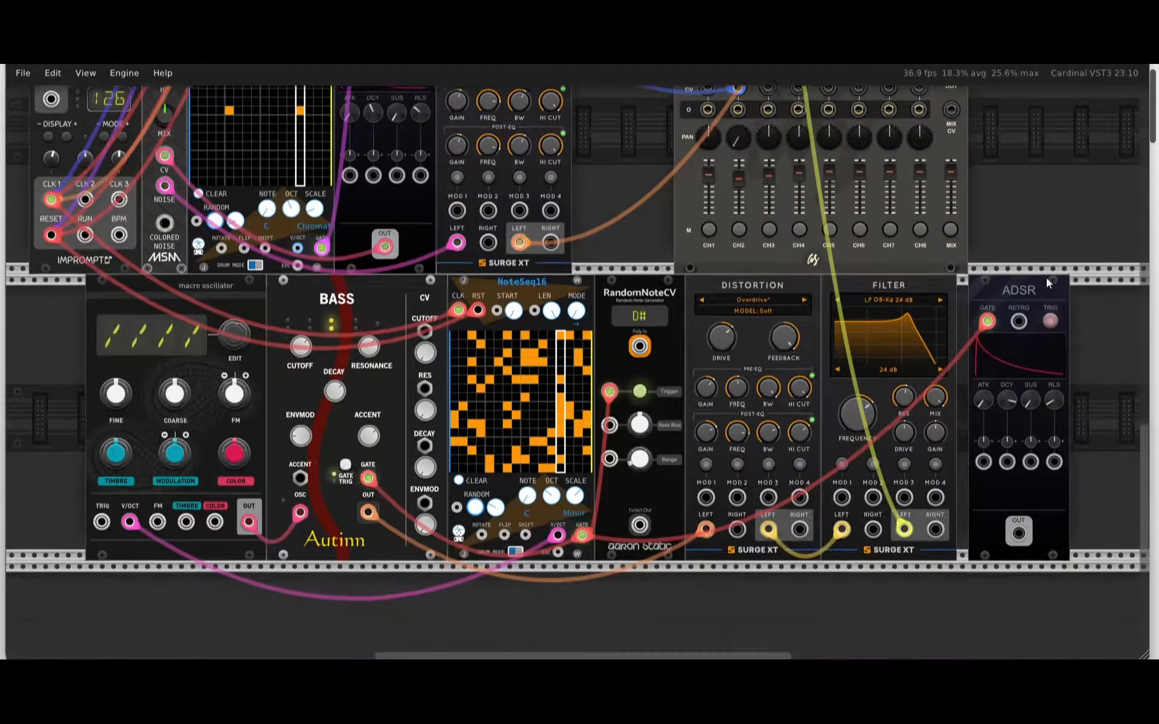